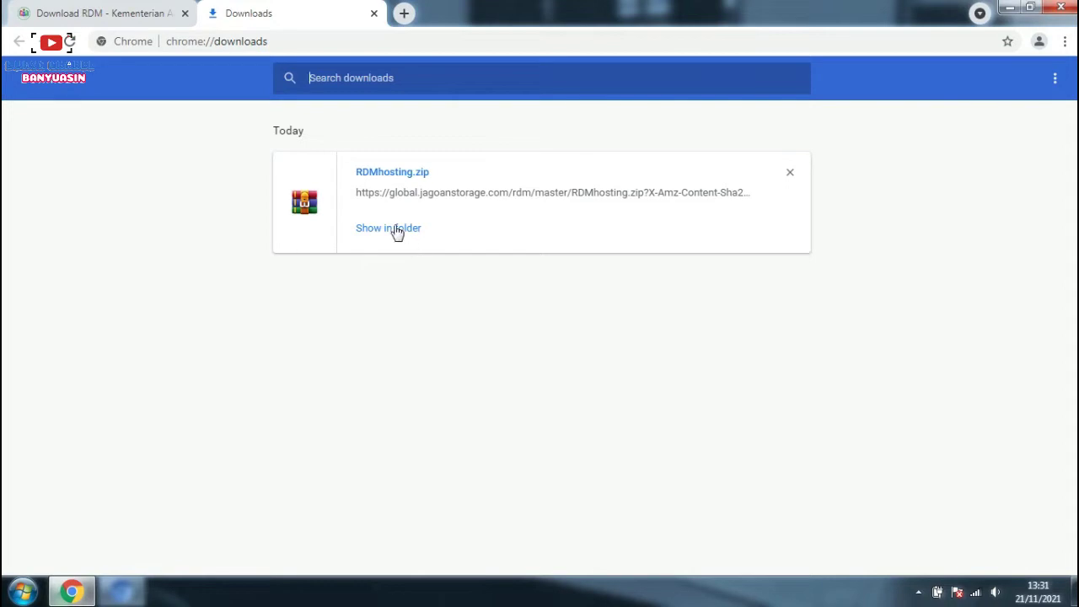
Step: Copy the RDMhosting archive from Downloads and paste it into Local Disk (E:)
left_click(393, 228)
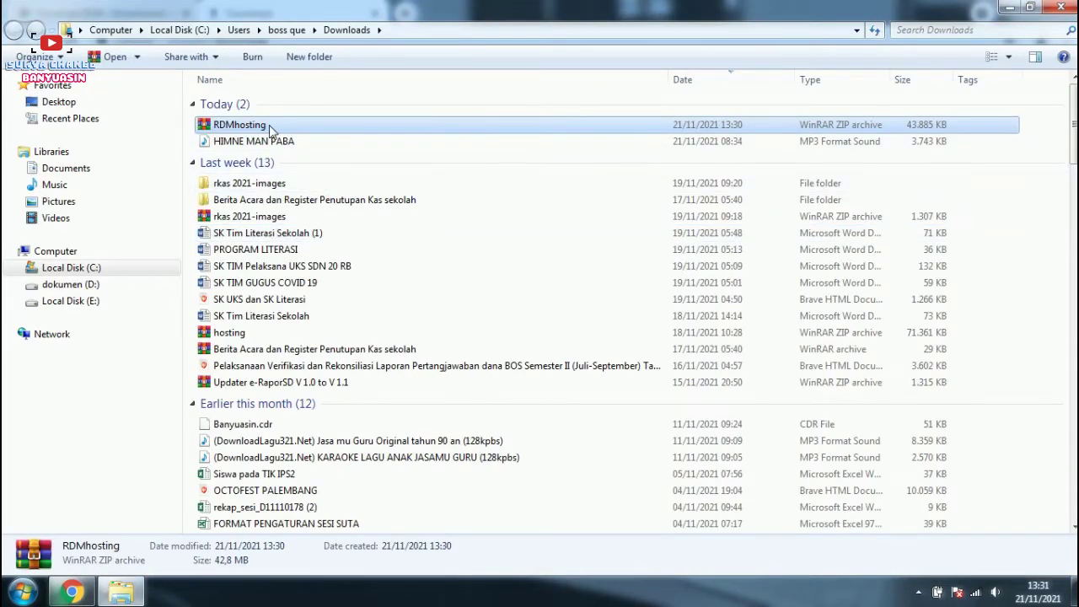
right_click(269, 125)
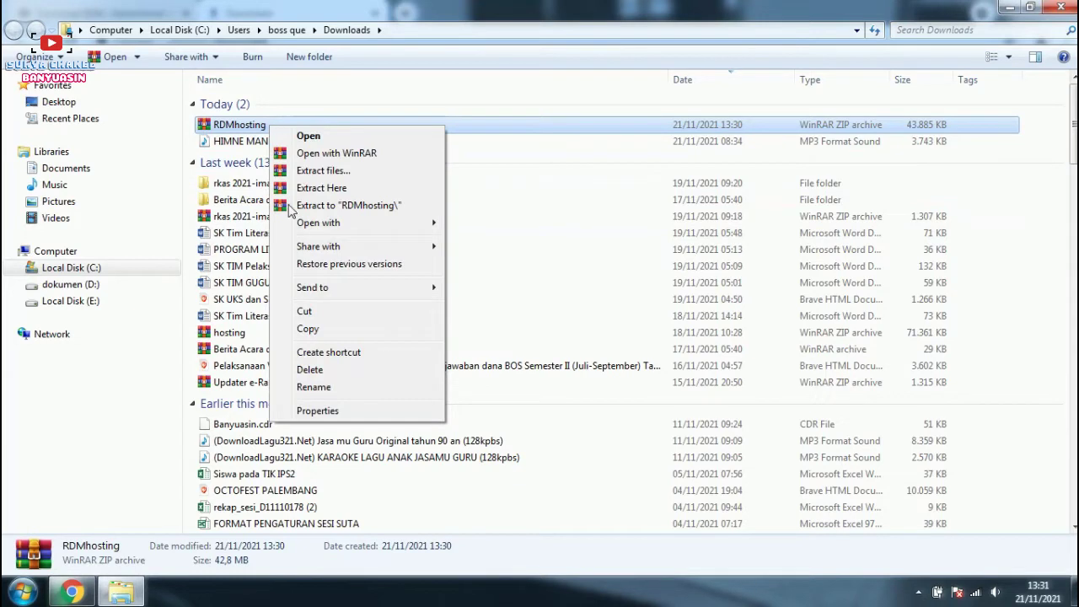
left_click(312, 327)
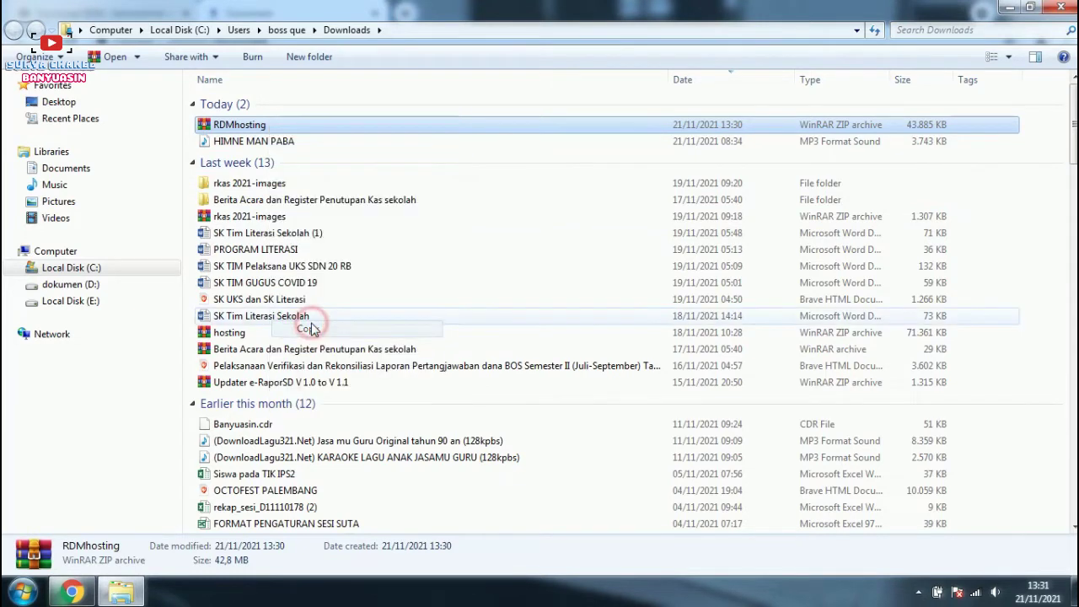
left_click(78, 308)
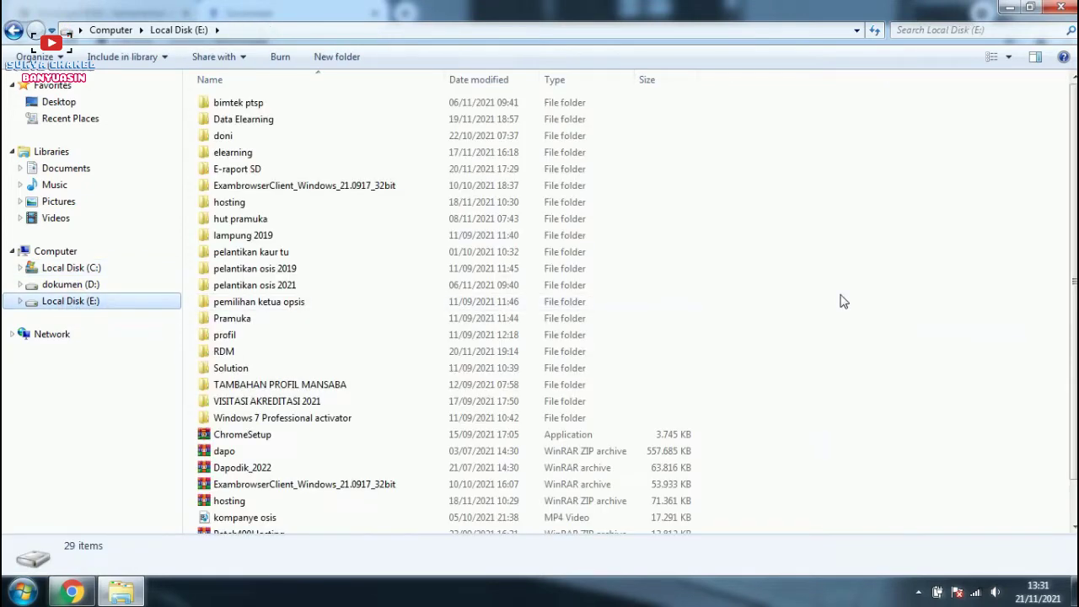
right_click(820, 225)
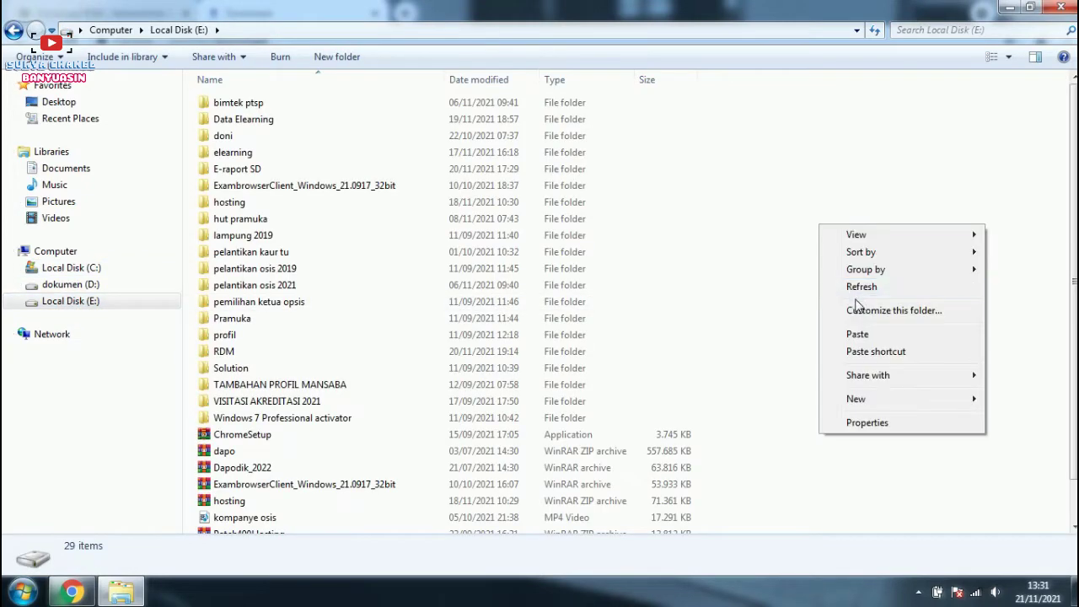
left_click(860, 333)
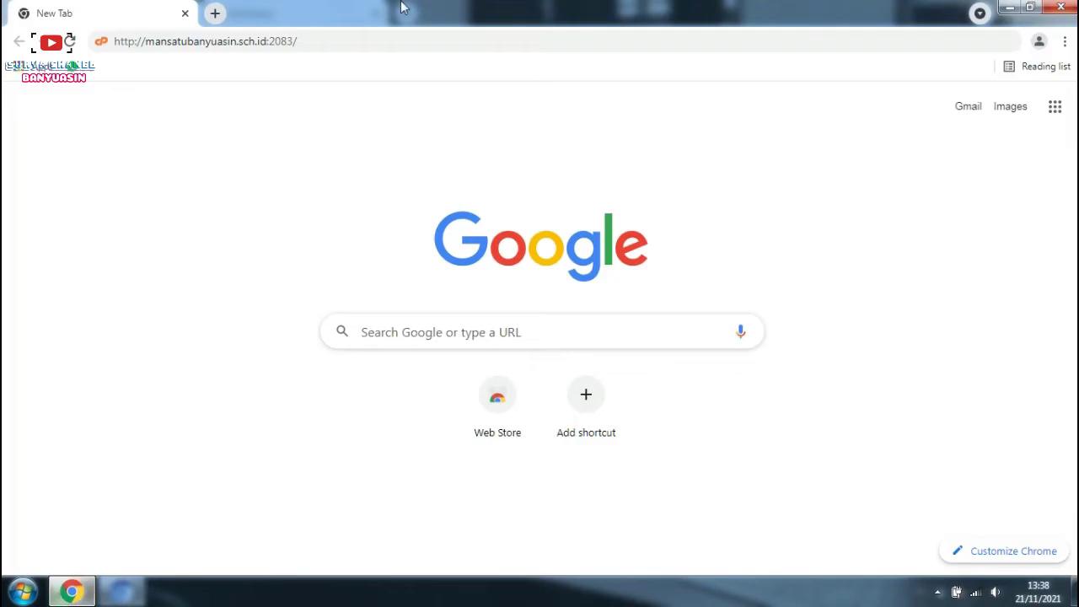
Step: Log in to cPanel for mansatubanyuasin.sch.id on port 2083, declining Chrome's password save
left_click(321, 41)
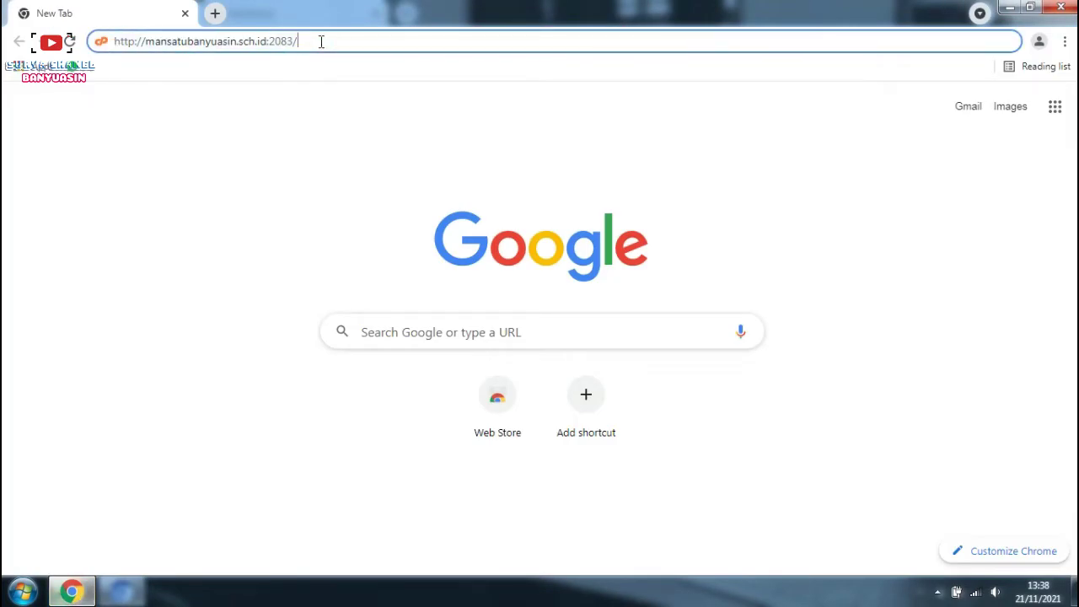
key("Return")
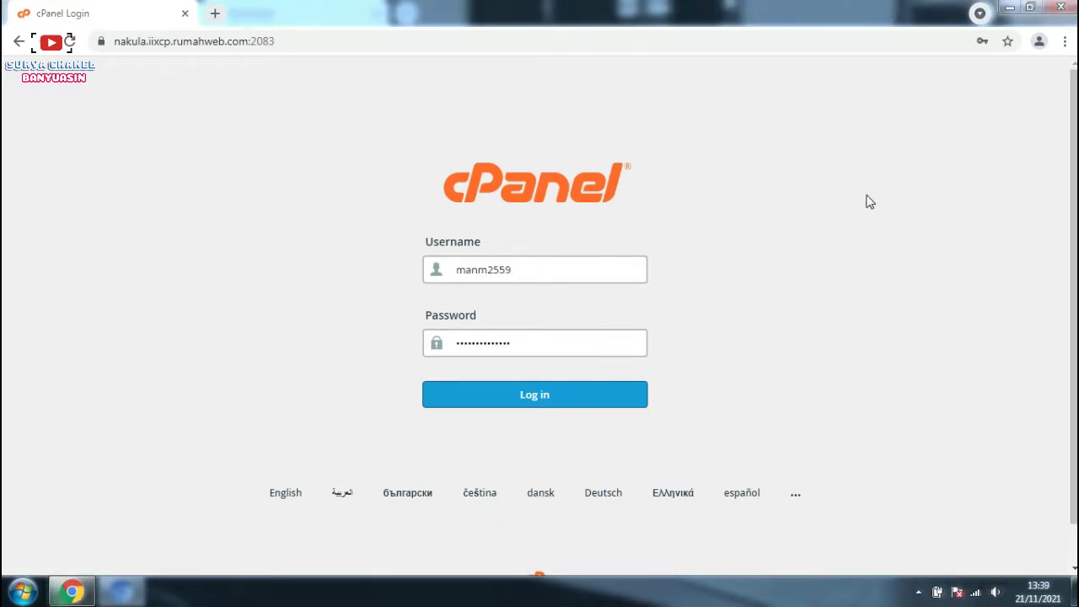
left_click(588, 399)
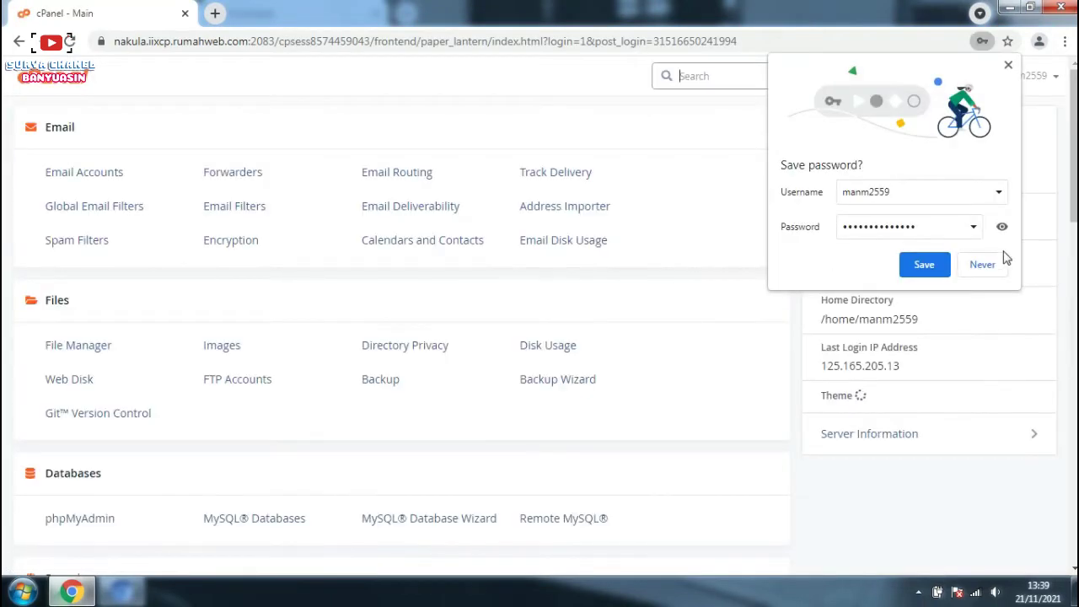
left_click(995, 264)
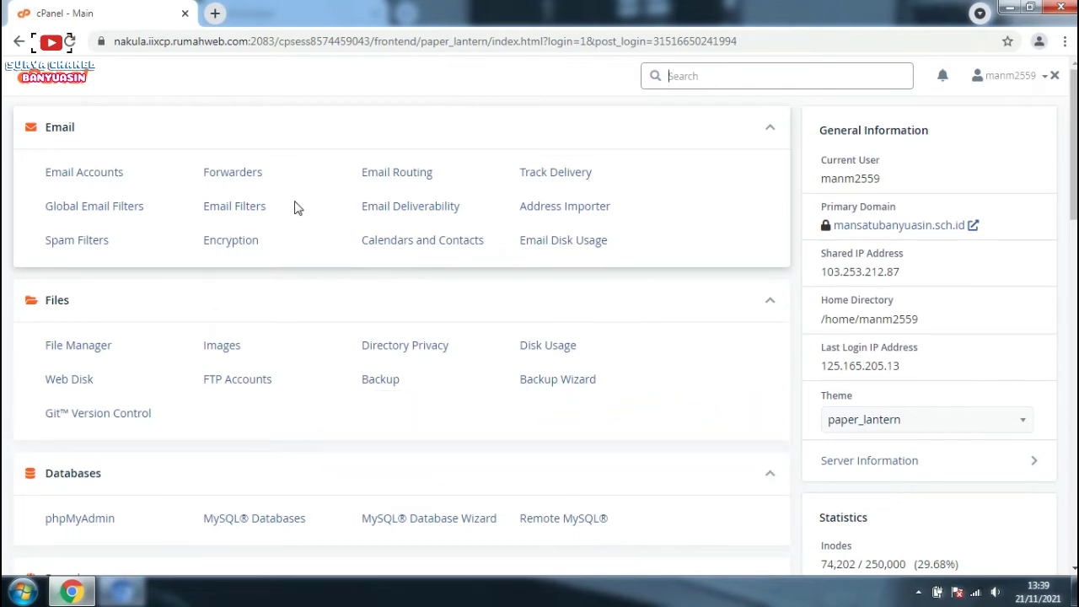
scroll(363, 282, "down", 4)
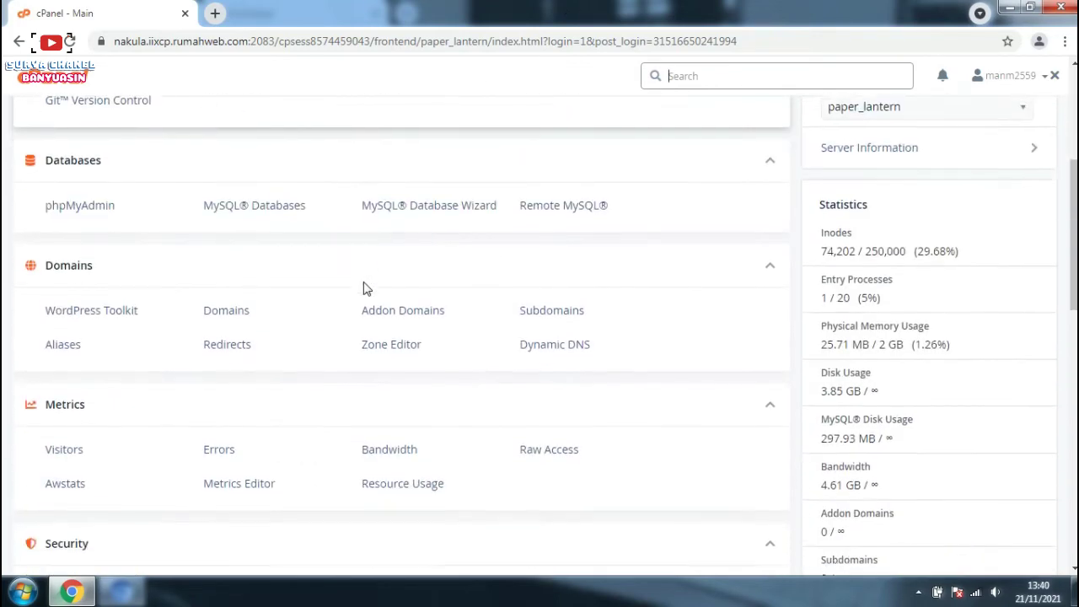
Step: Create the subdomain 'raport' under mansatubanyuasin.sch.id with document root public_html/raport
left_click(543, 309)
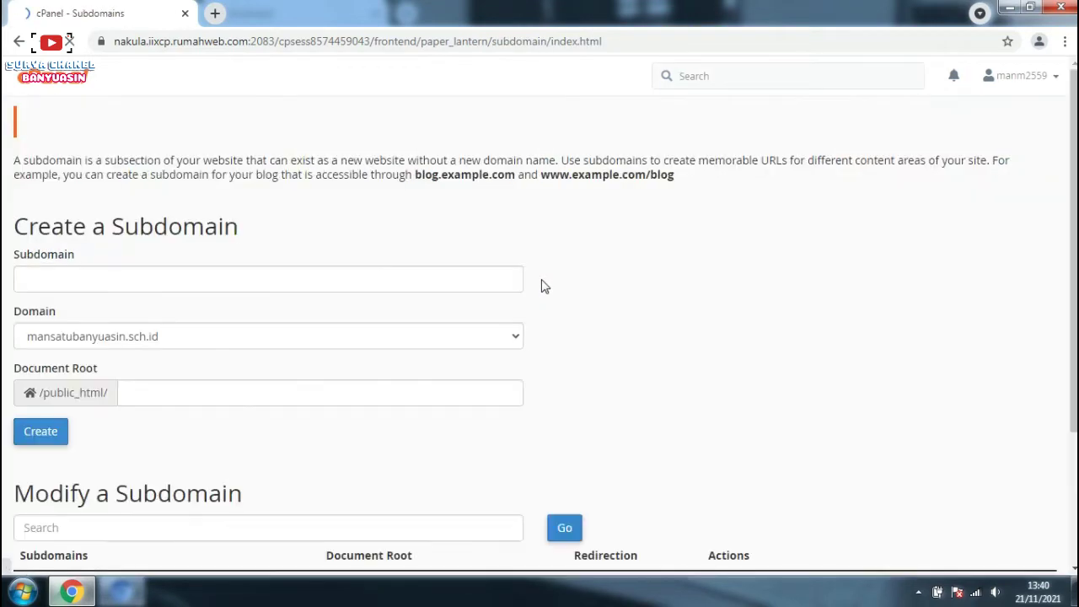
scroll(527, 295, "down", 2)
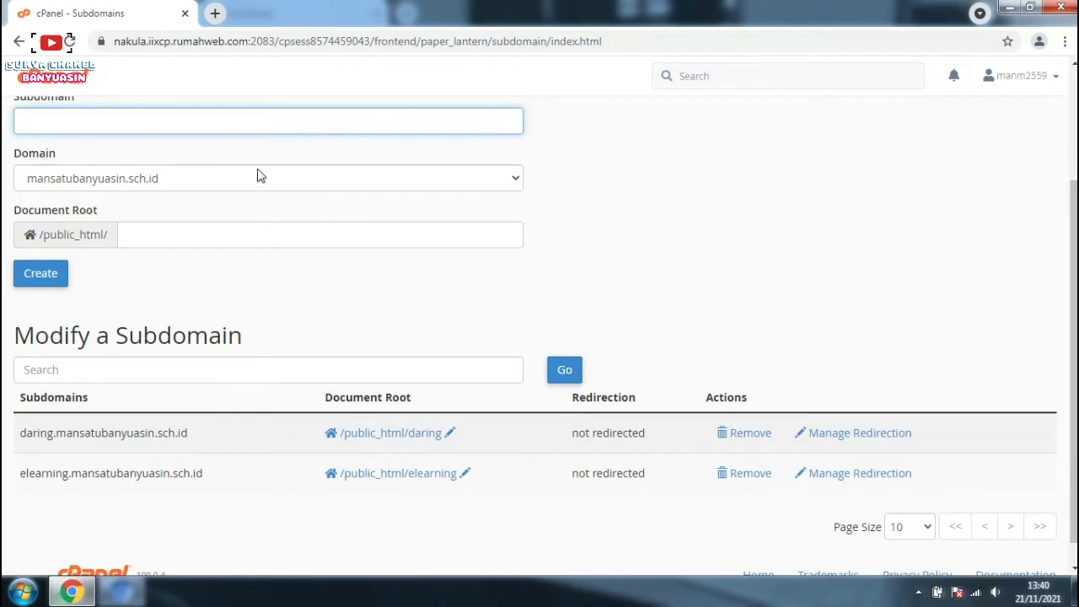
scroll(253, 123, "up", 2)
left_click(126, 278)
type("raport")
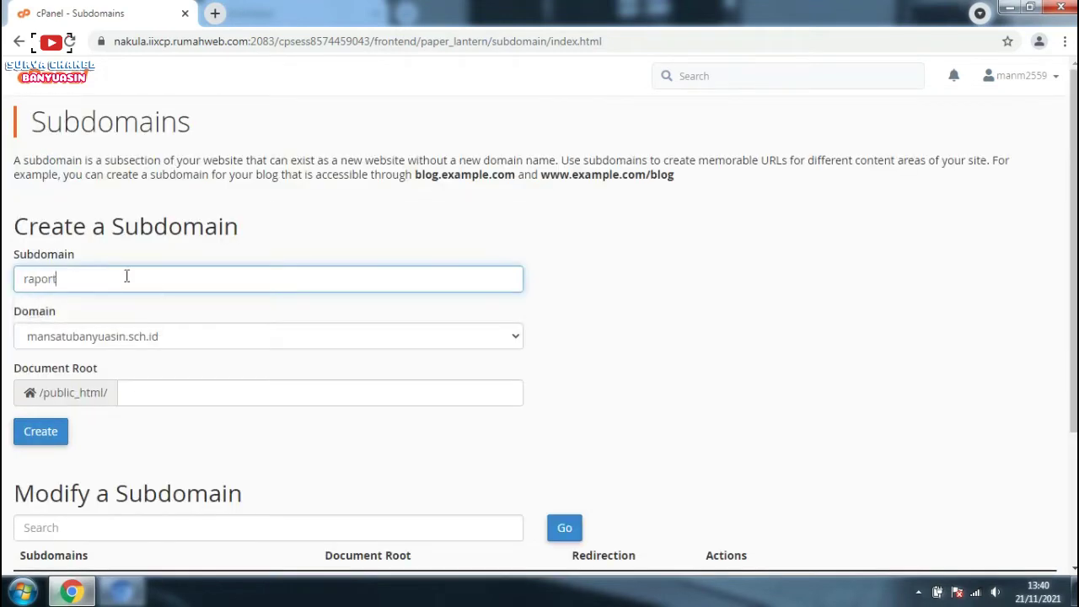
left_click(171, 397)
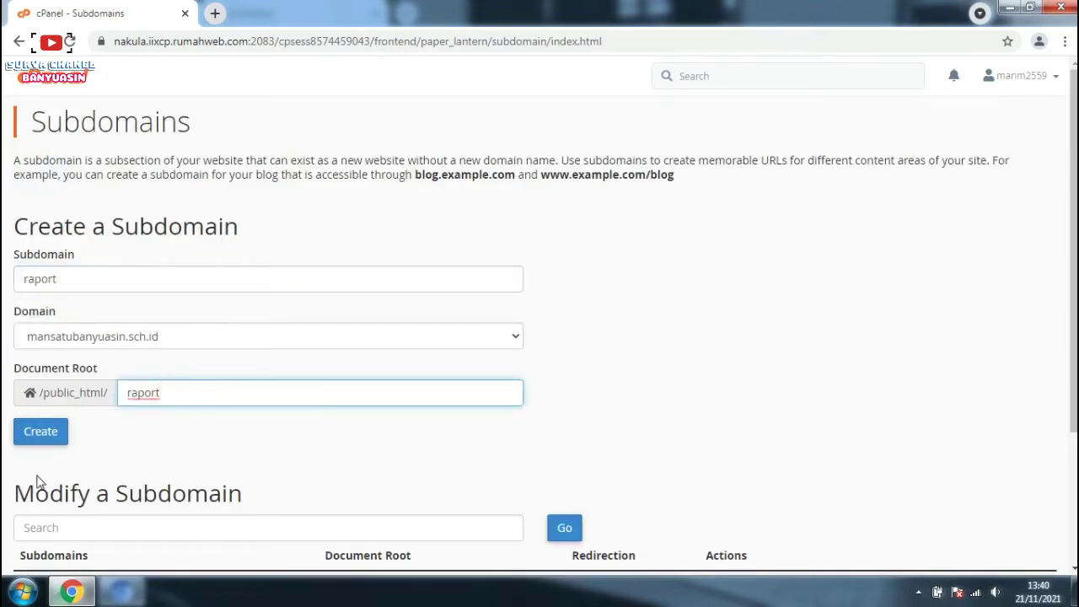
left_click(47, 437)
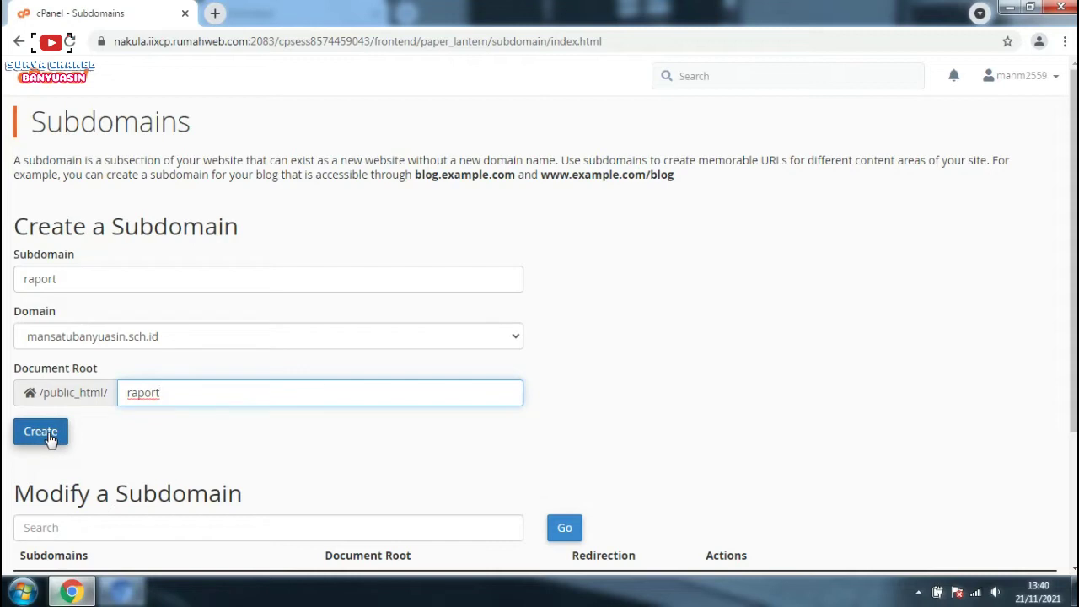
left_click(50, 437)
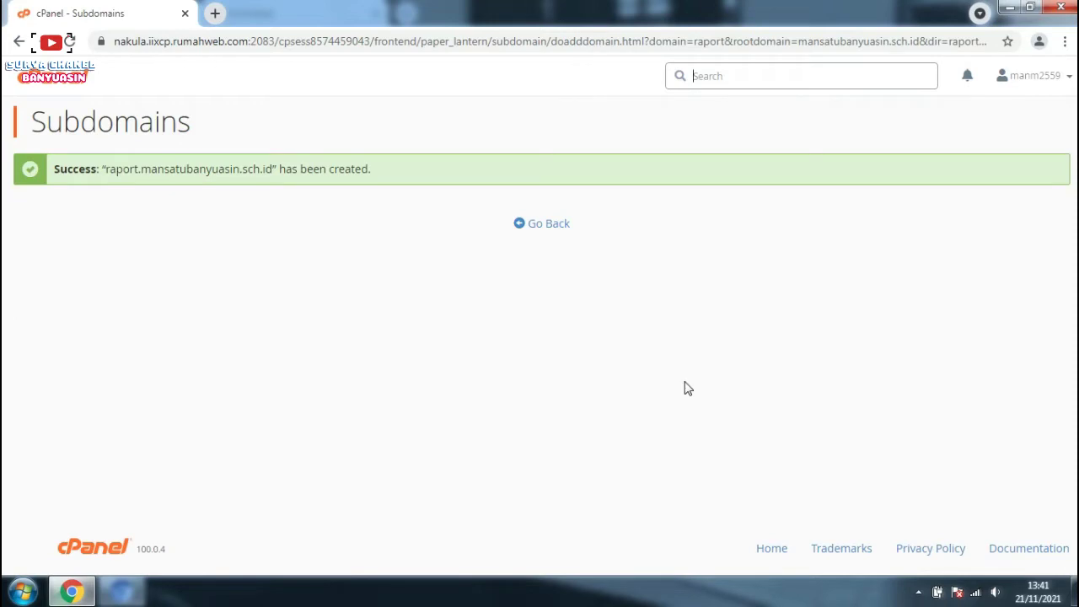
Step: Return to the subdomain list and open /public_html/raport in File Manager
left_click(546, 224)
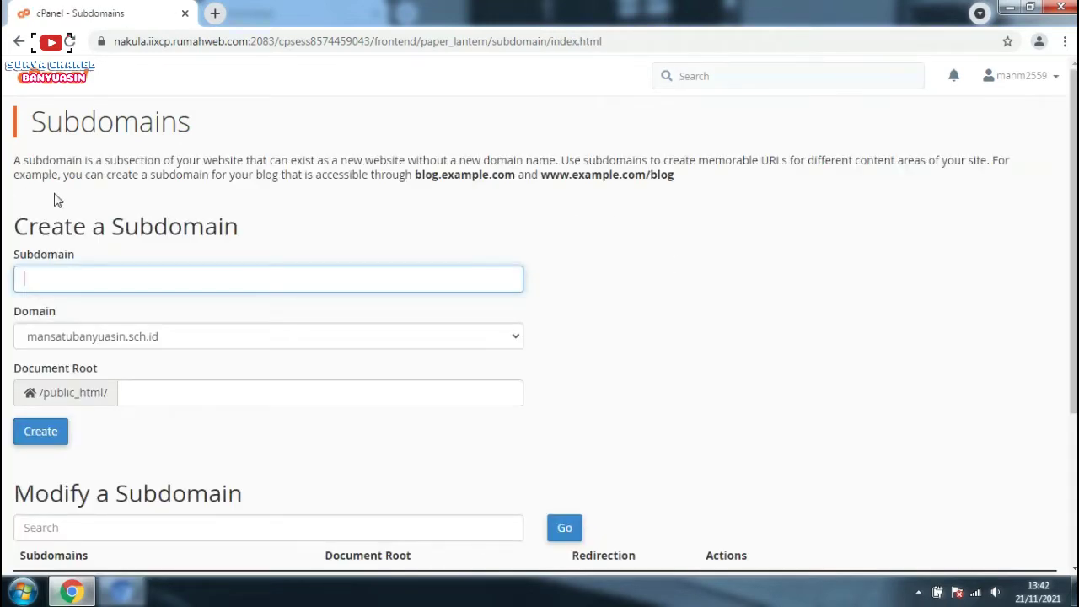
scroll(280, 278, "down", 3)
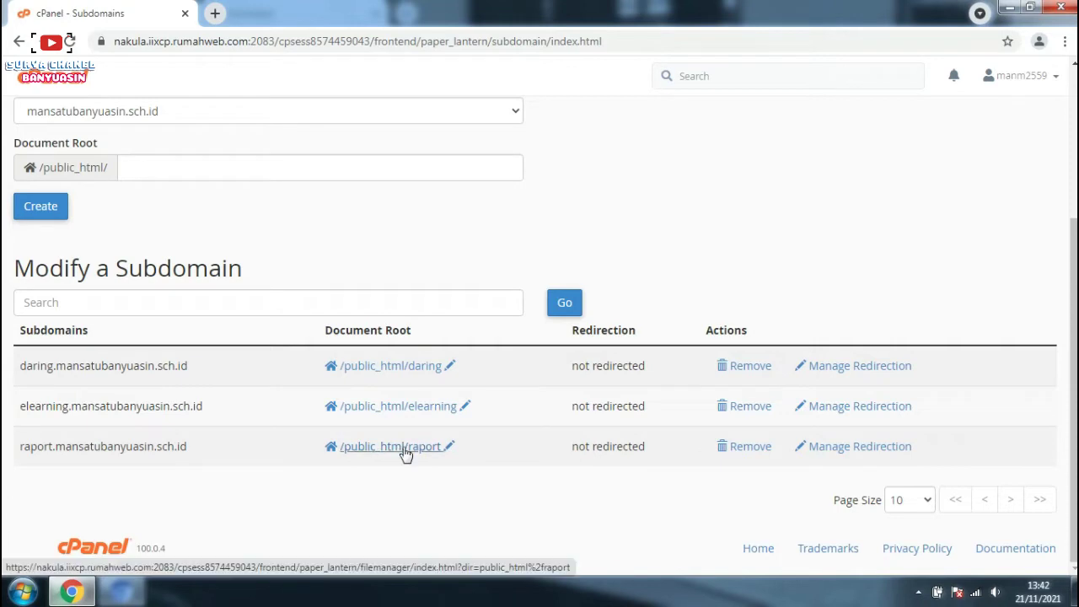
left_click(403, 449)
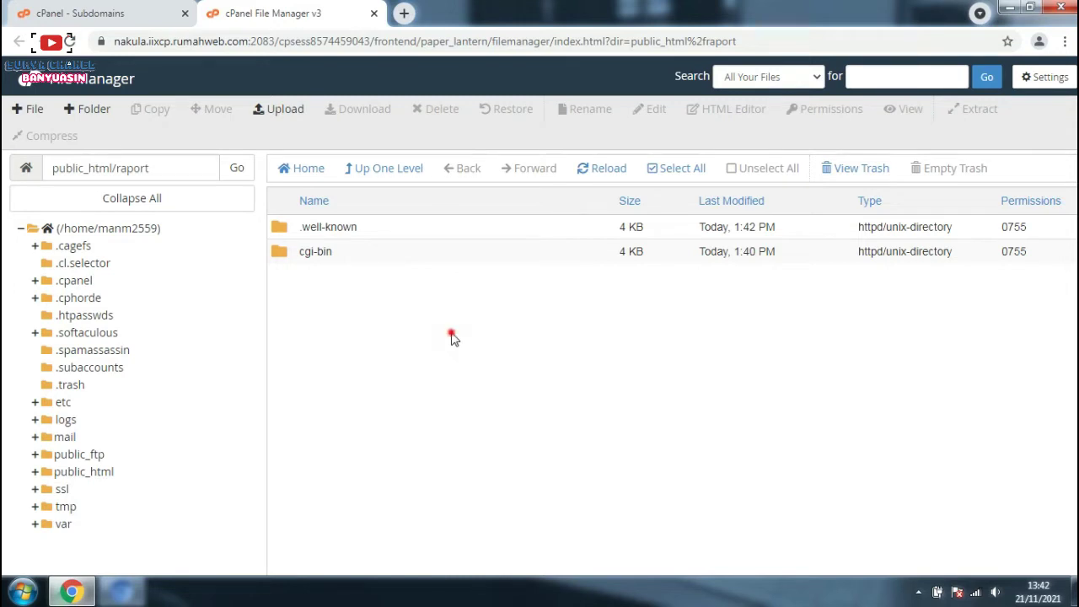
Step: Permanently delete the .well-known and cgi-bin folders from public_html/raport, skipping the trash
left_click_drag(299, 226, 307, 222)
left_click(357, 326)
left_click(329, 252)
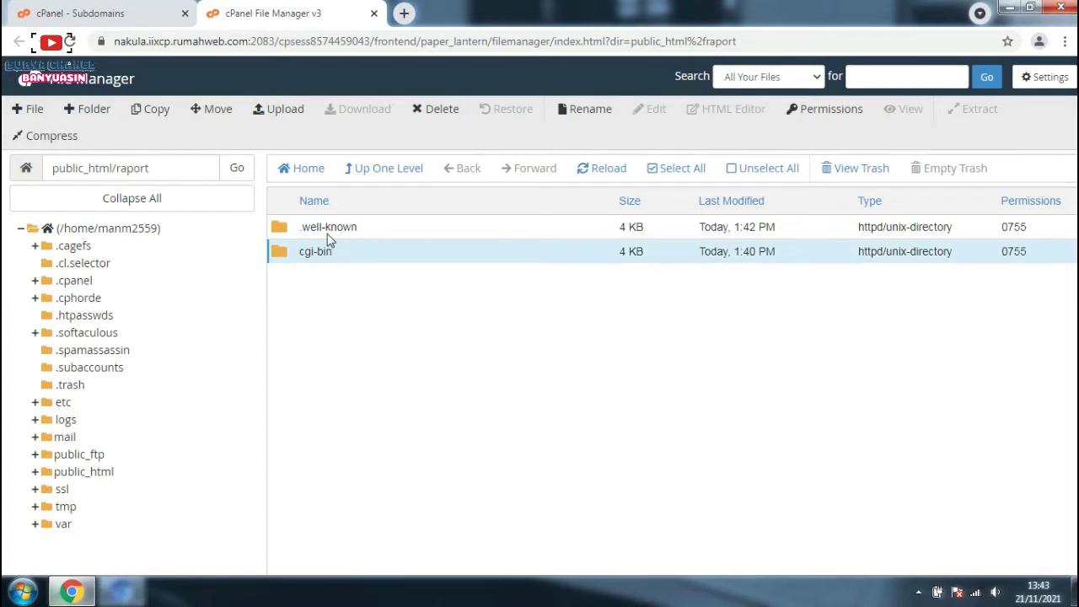
left_click(326, 227, "shift")
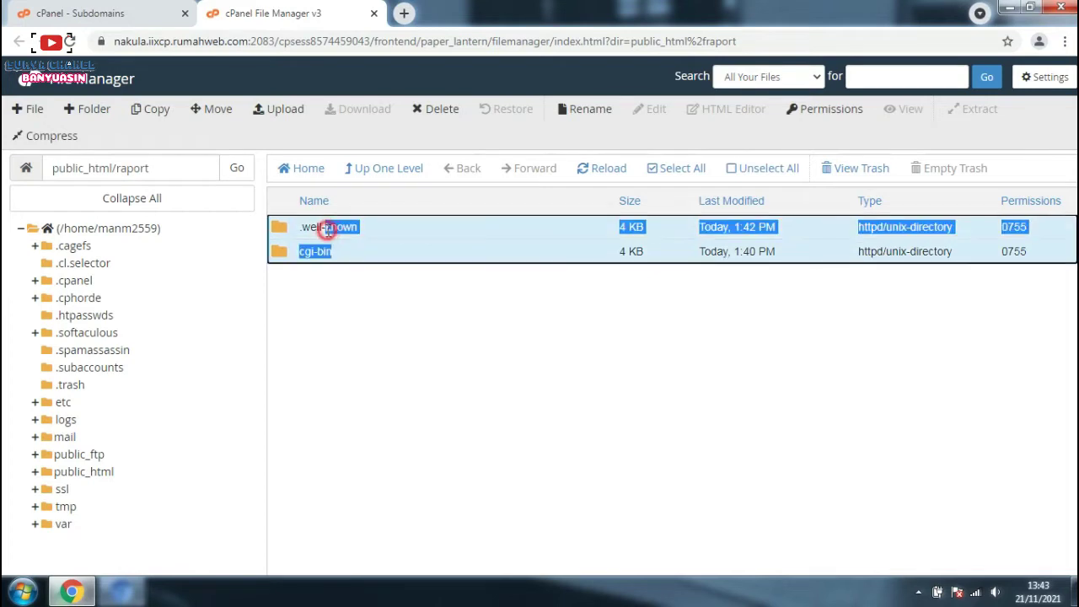
left_click(438, 112)
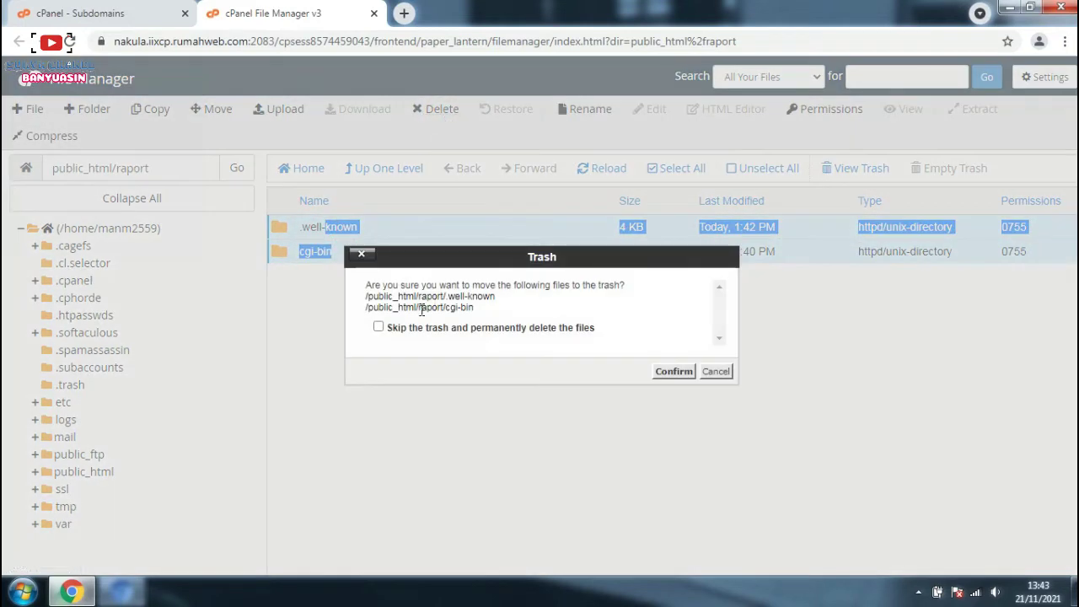
left_click(378, 326)
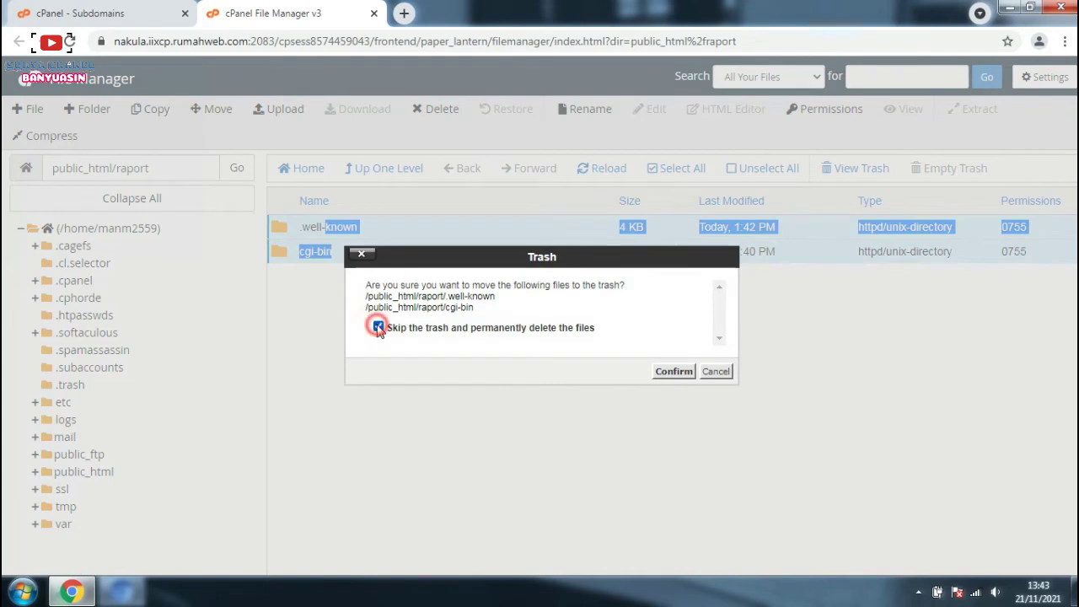
left_click(670, 372)
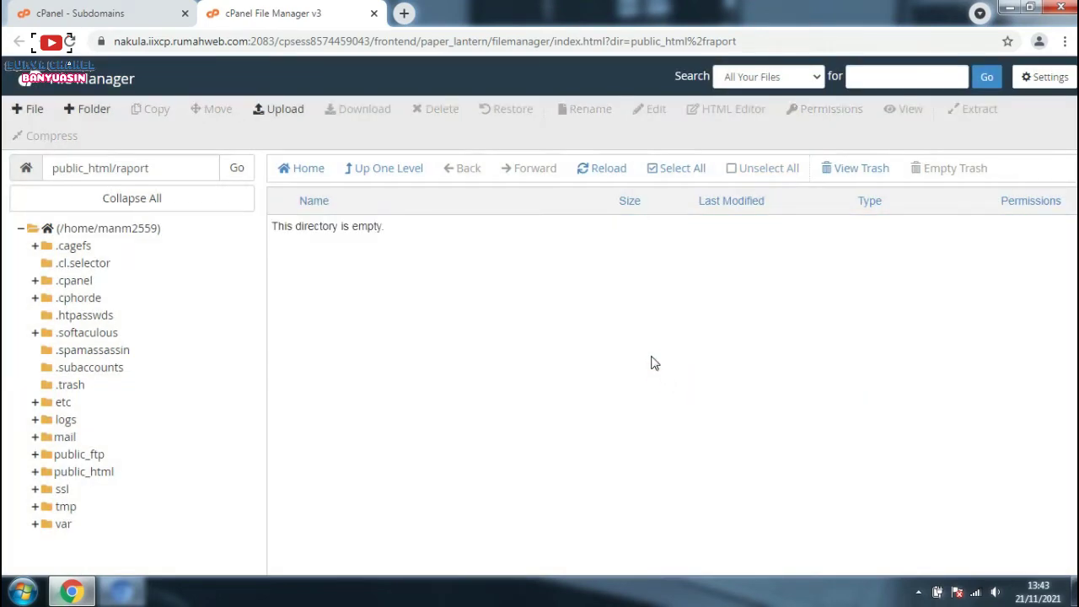
left_click(440, 271)
left_click(353, 233)
Step: Upload RDMhosting.zip from Local Disk (E:) into the raport folder
left_click(283, 114)
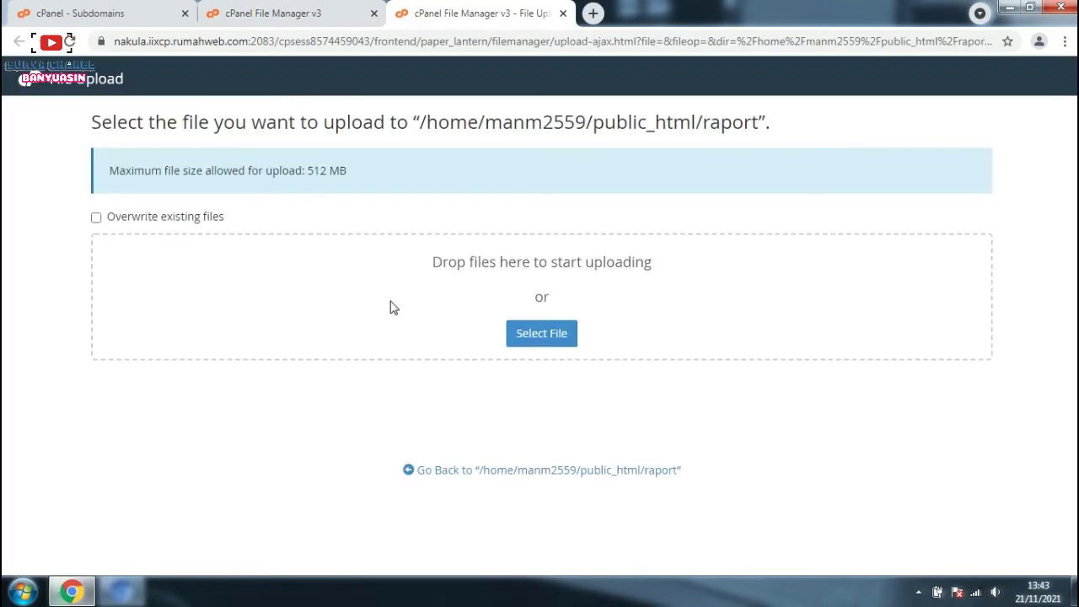
left_click(543, 350)
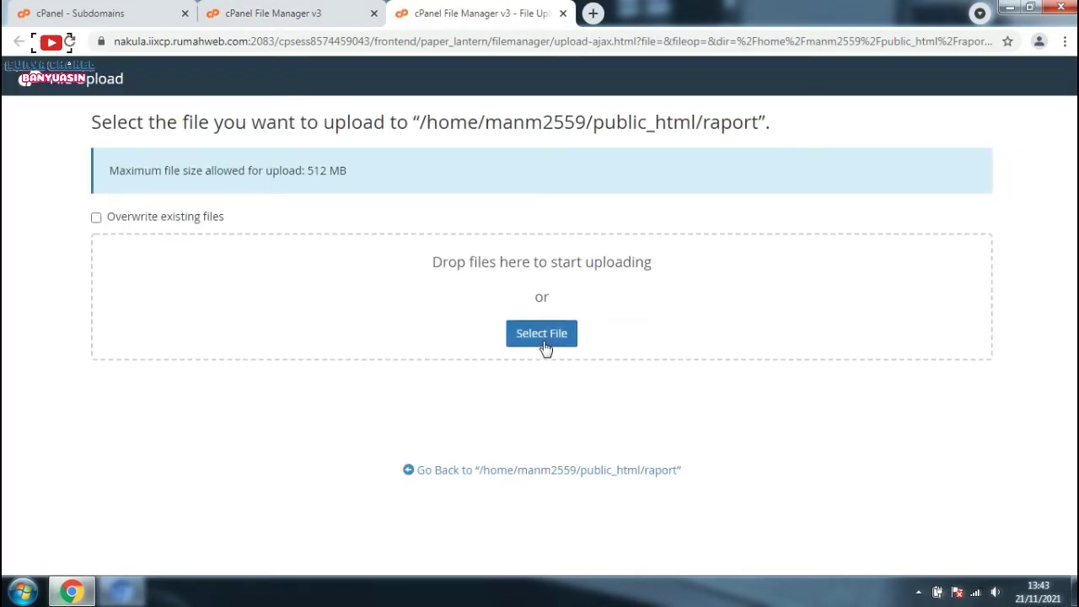
left_click(543, 342)
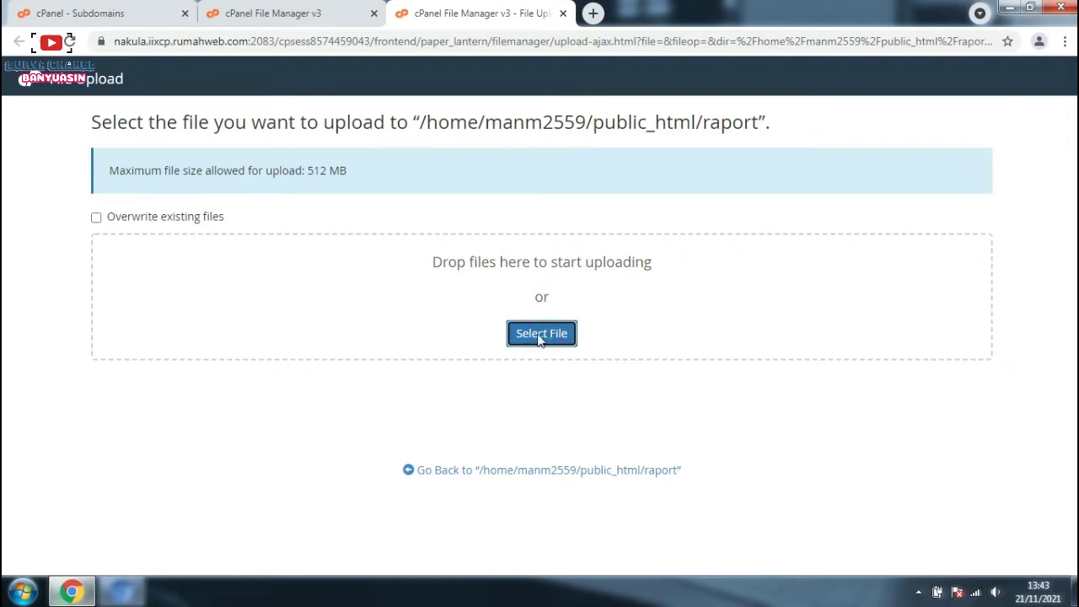
left_click(703, 294)
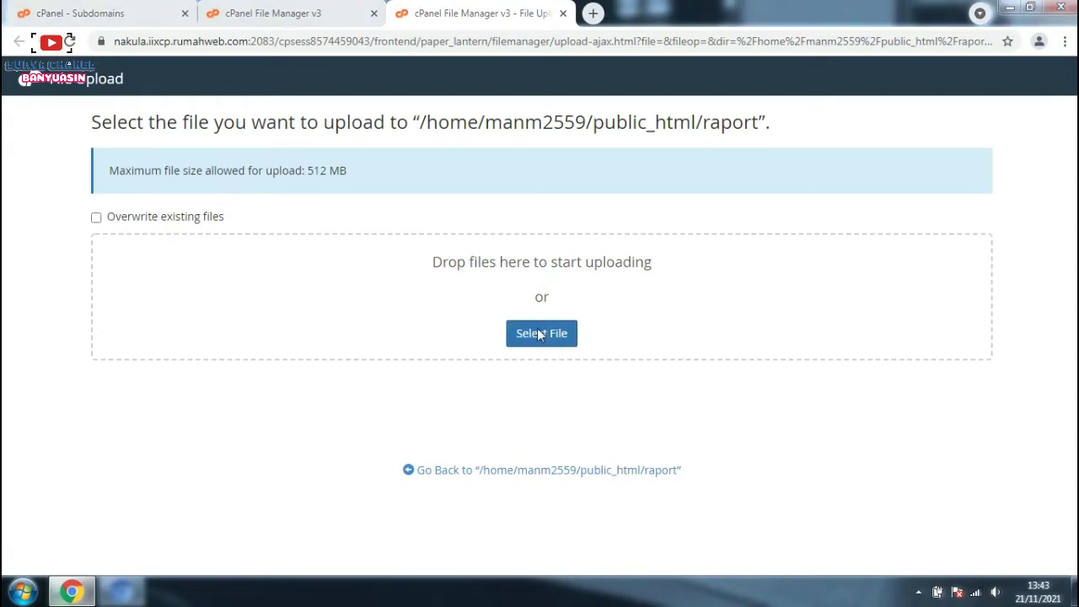
left_click(539, 334)
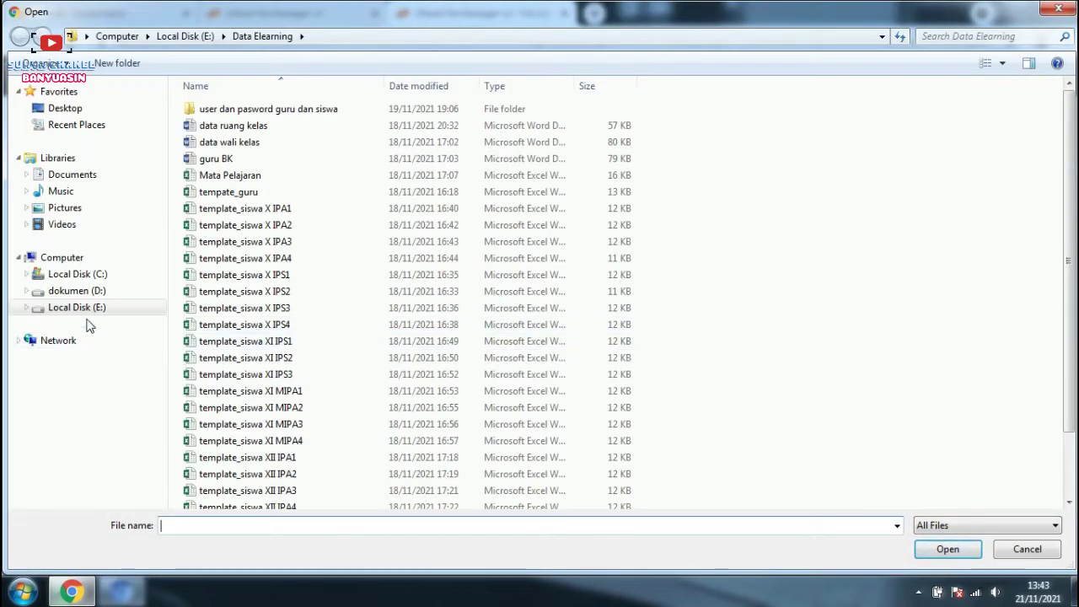
left_click(228, 258)
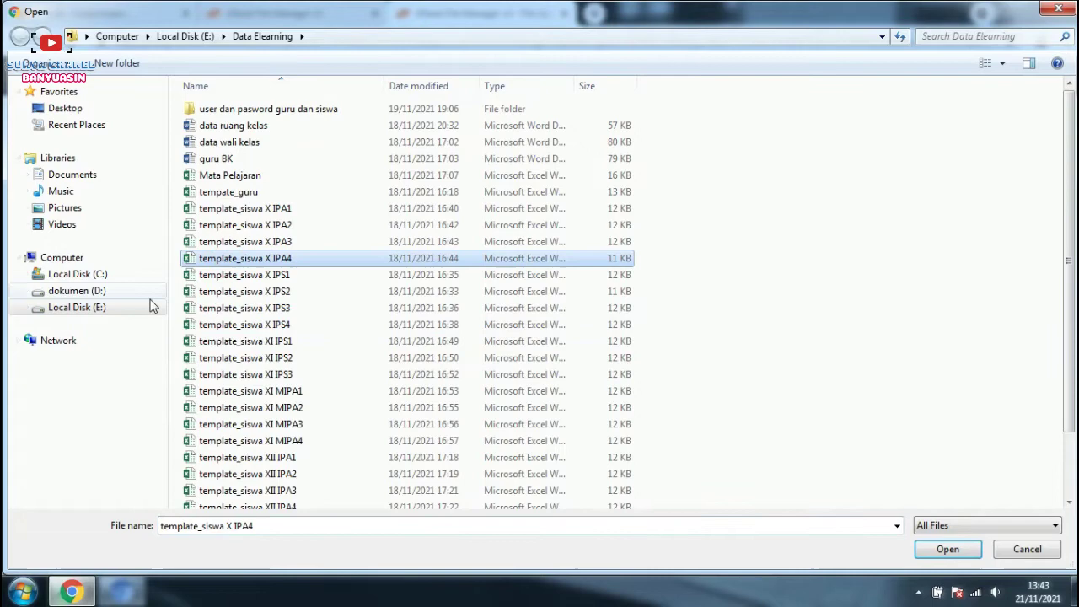
left_click(109, 308)
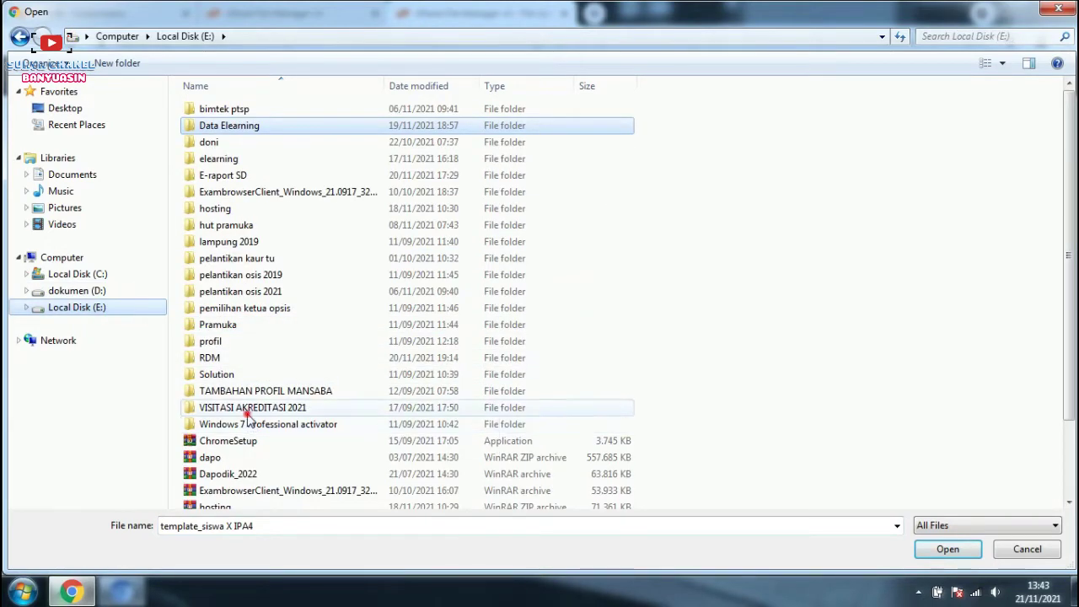
left_click(249, 413)
scroll(244, 417, "down", 2)
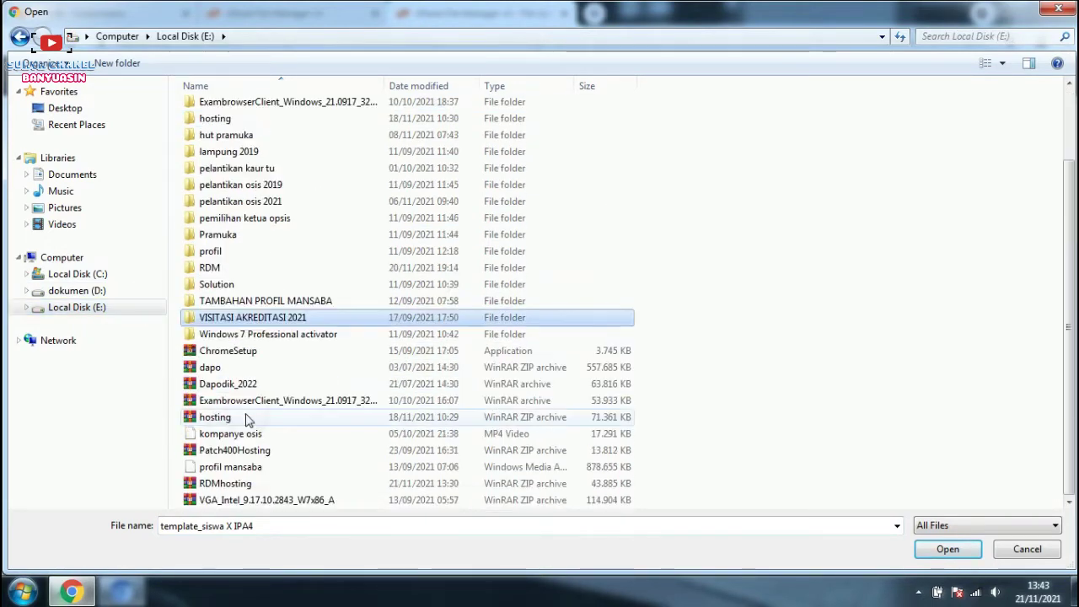
left_click(237, 485)
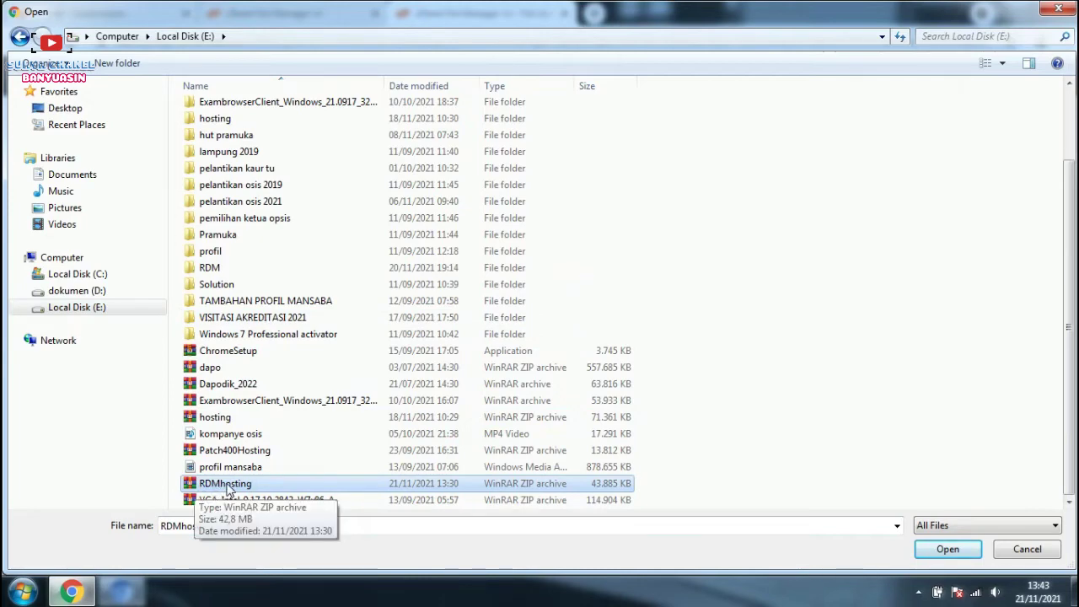
left_click(950, 548)
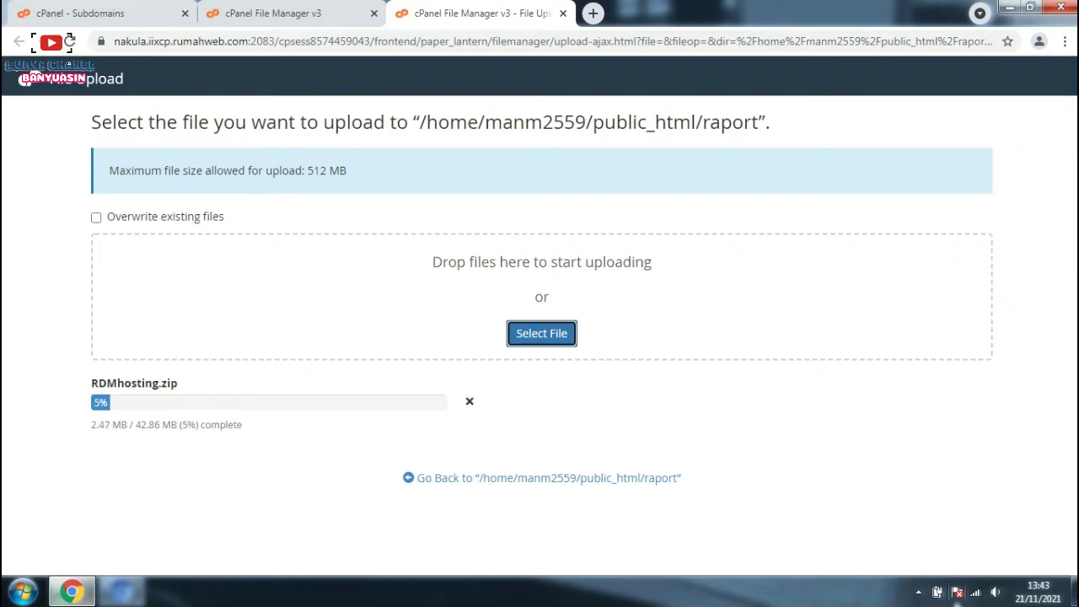
Step: Wait until the 42.86 MB RDMhosting.zip upload reaches 100%
left_click(919, 594)
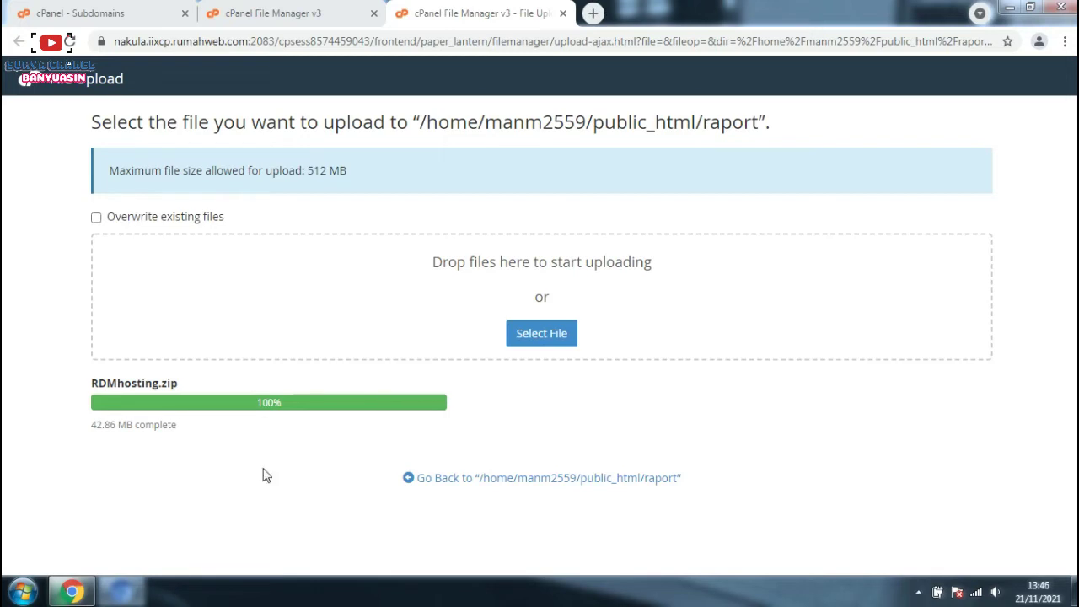
Step: Extract RDMhosting.zip into the raport folder and close the extraction results
left_click(571, 478)
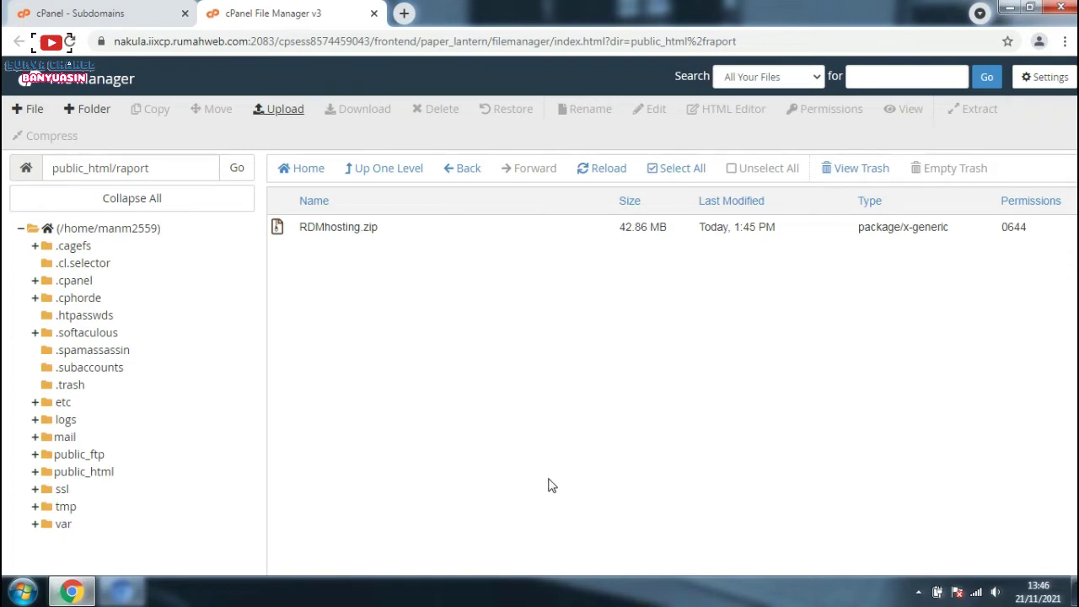
left_click(346, 227)
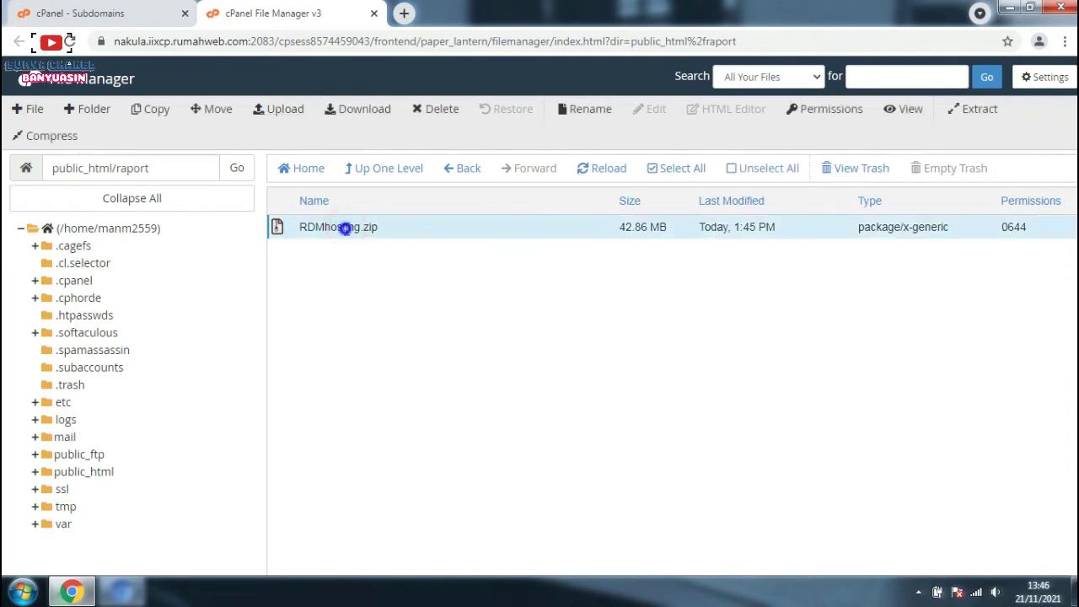
right_click(345, 228)
left_click(383, 405)
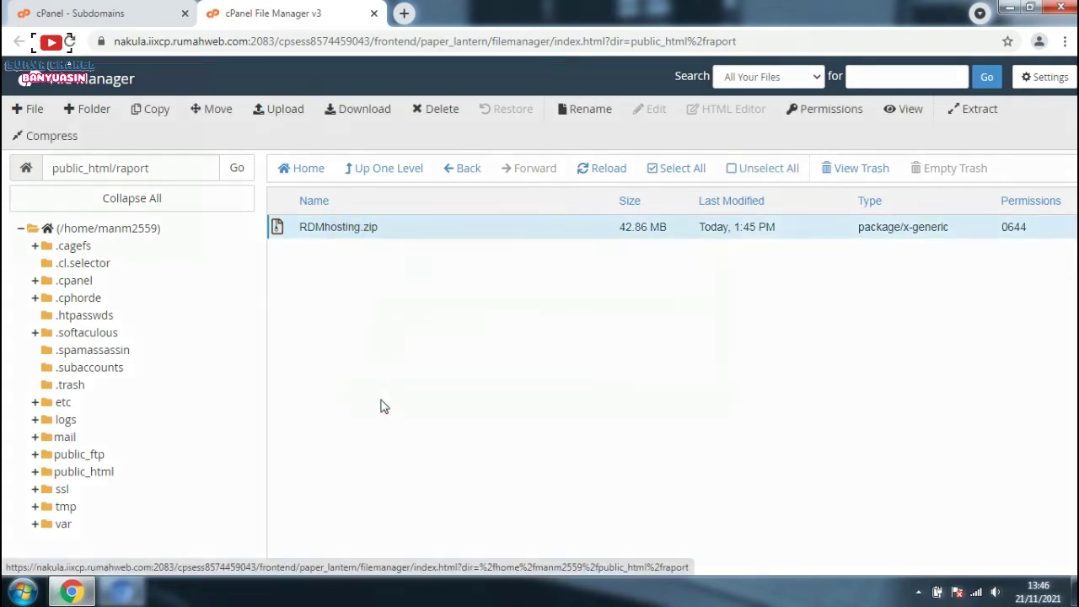
left_click(659, 402)
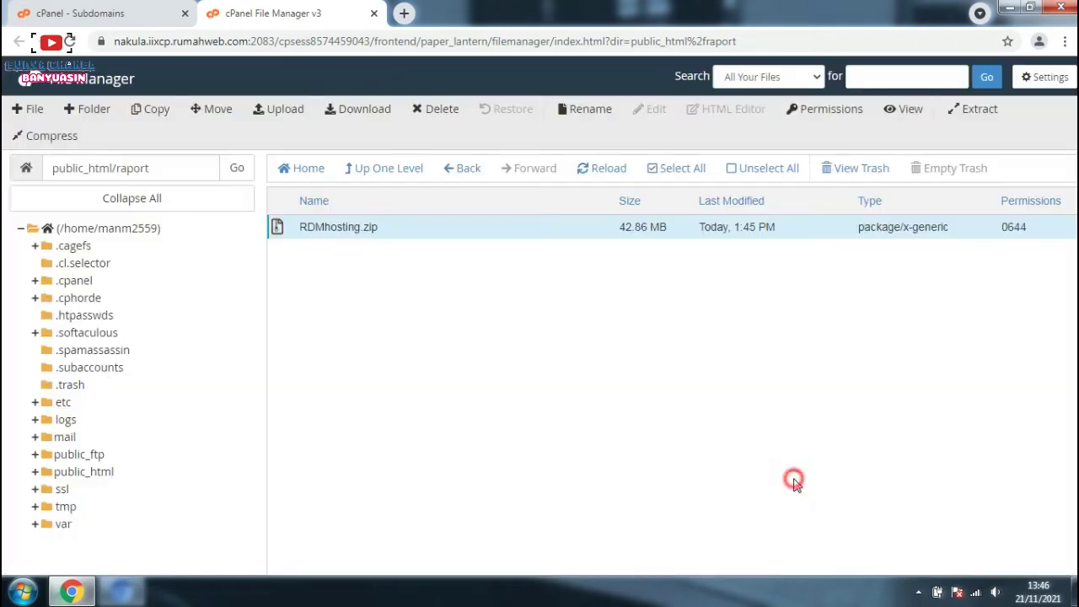
left_click(797, 477)
Step: Reload the raport listing to check the extracted files, then return to Subdomains
left_click(70, 42)
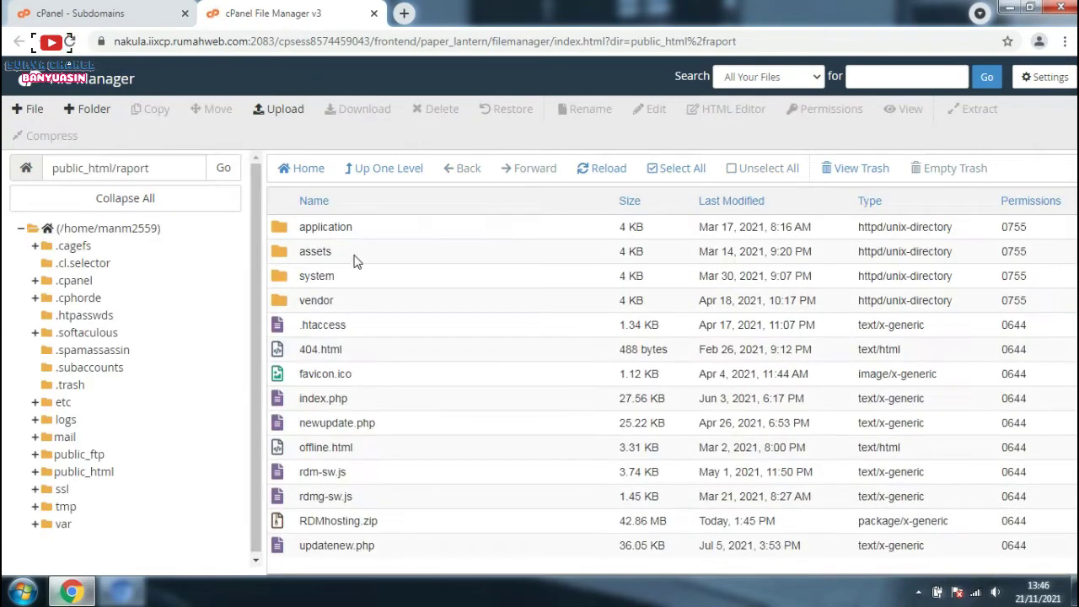
left_click(366, 238)
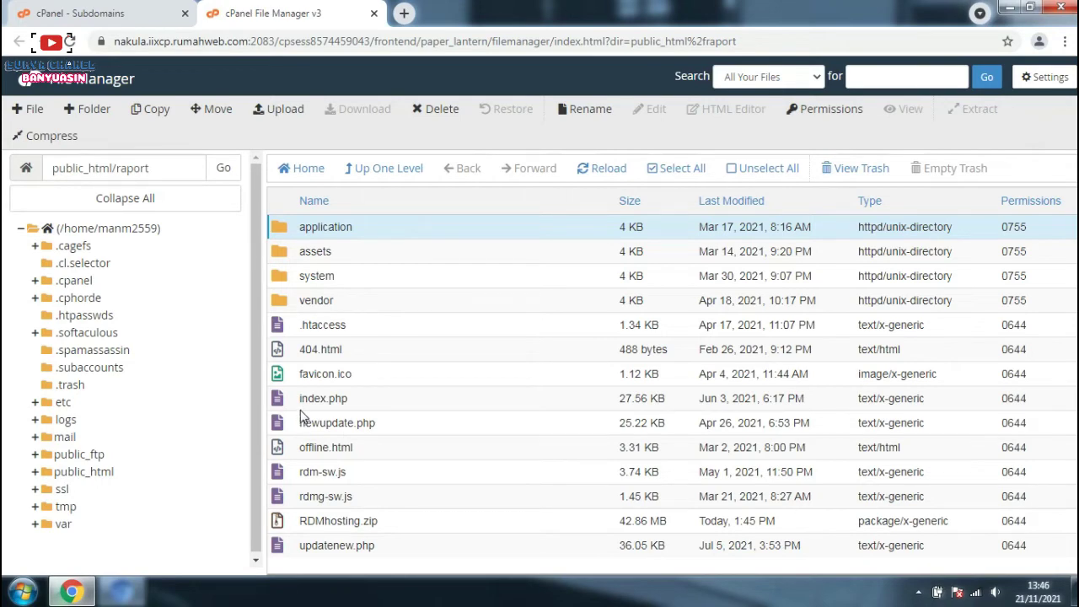
left_click(61, 10)
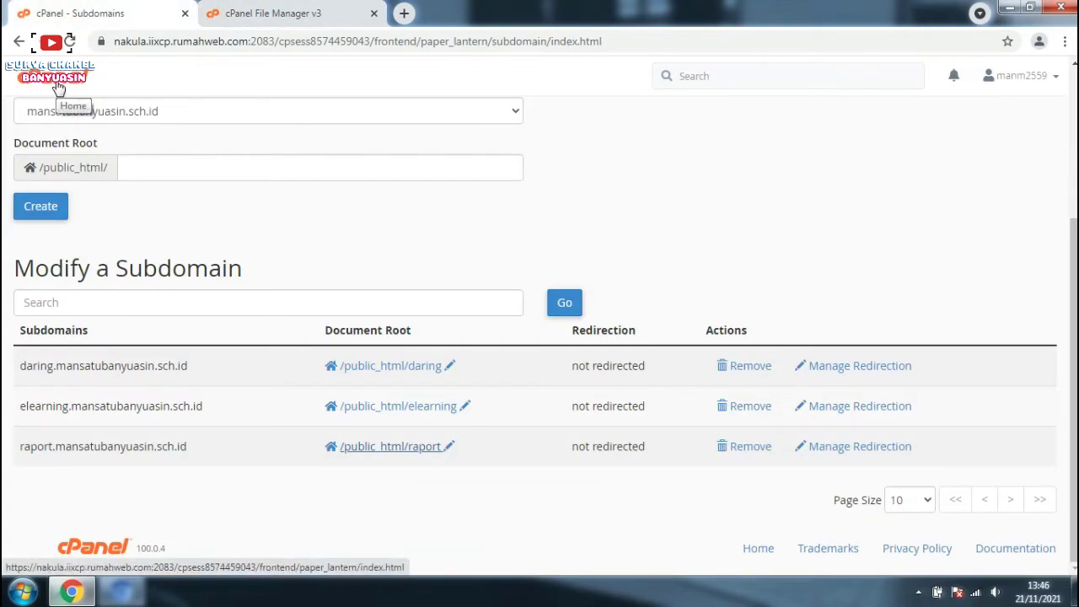
Step: Go to the cPanel home dashboard and open MySQL® Databases under Databases
left_click(58, 87)
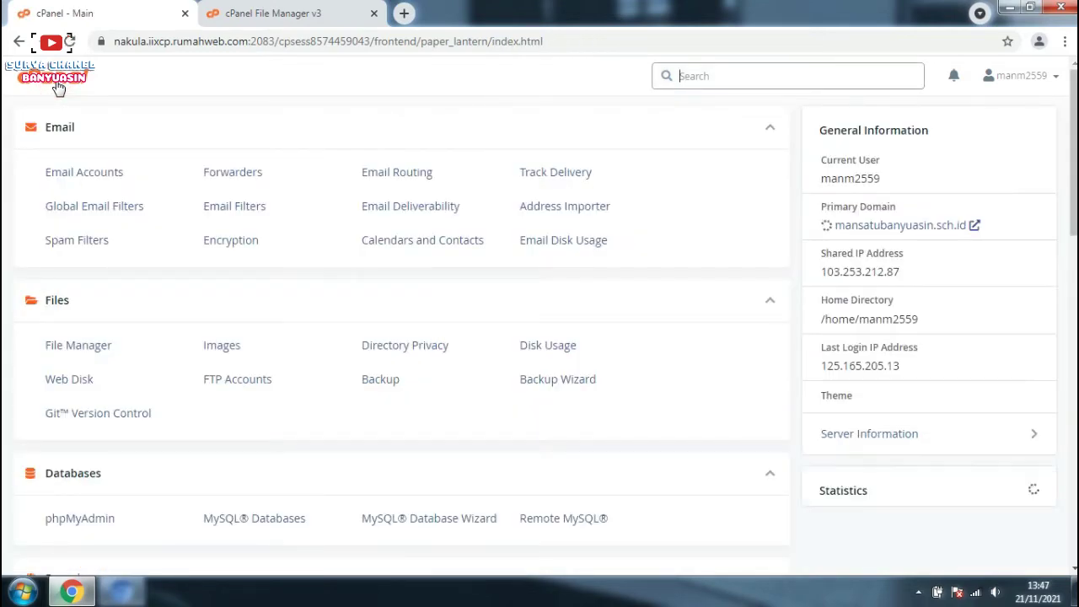
scroll(169, 183, "down", 2)
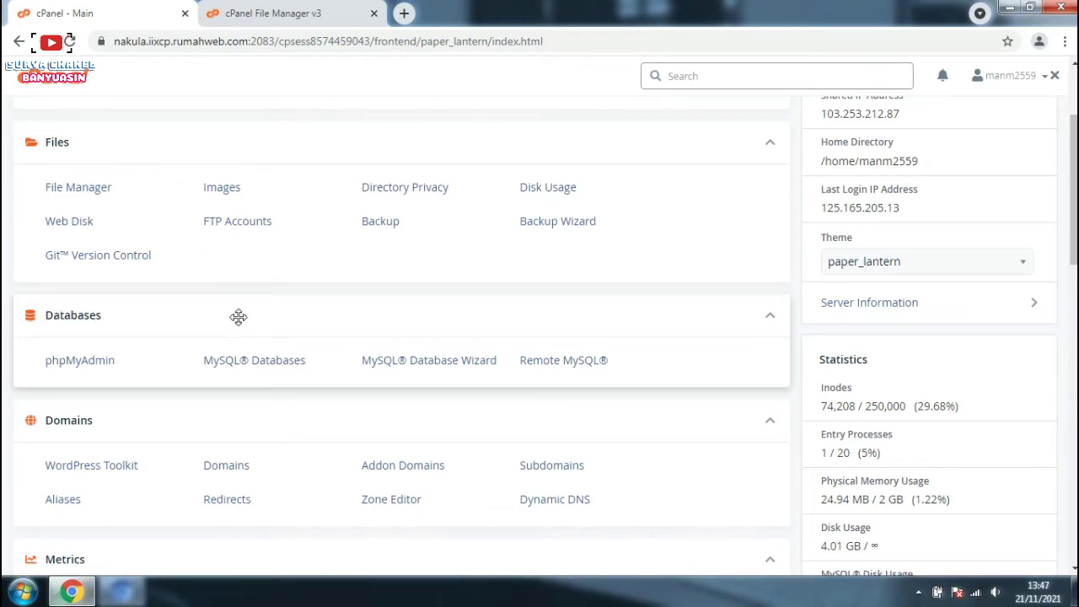
left_click(255, 372)
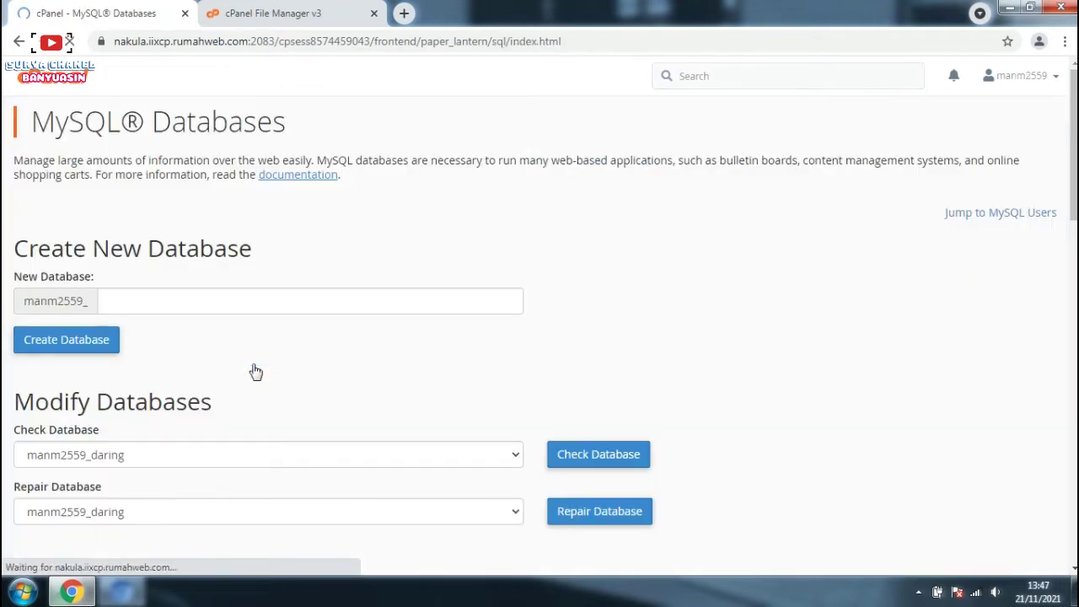
Step: Create database manm2559_raport, then scroll down to the Add New User form
left_click(268, 303)
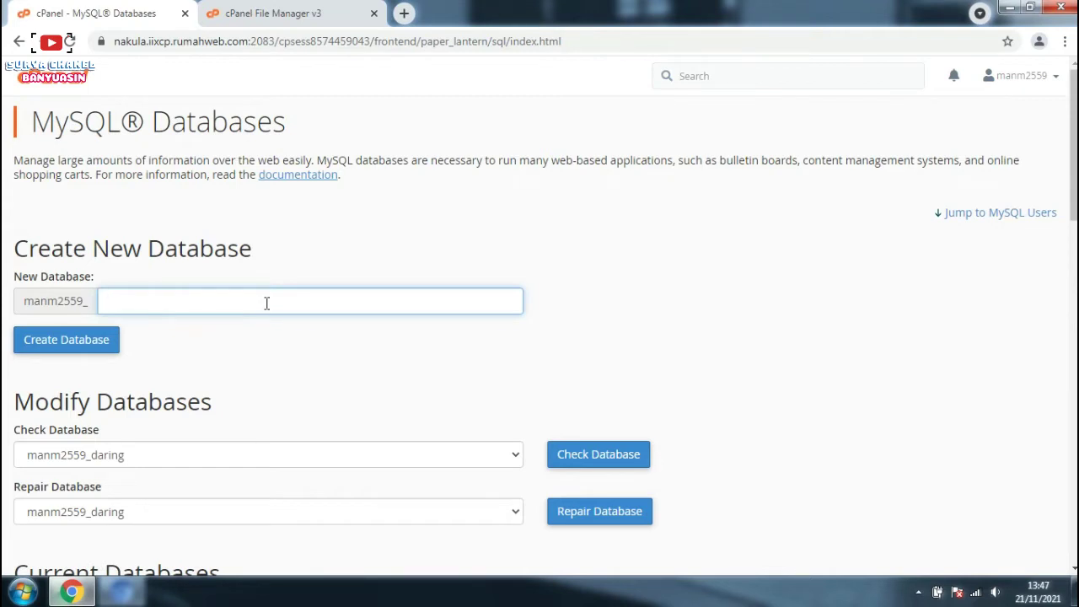
type("raport")
left_click(104, 345)
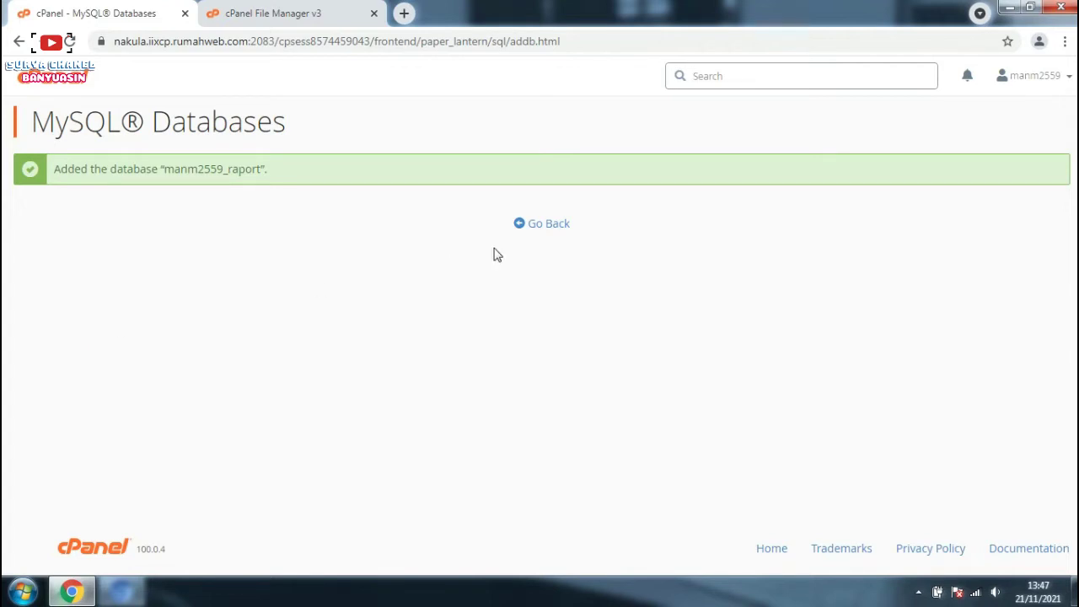
left_click(553, 229)
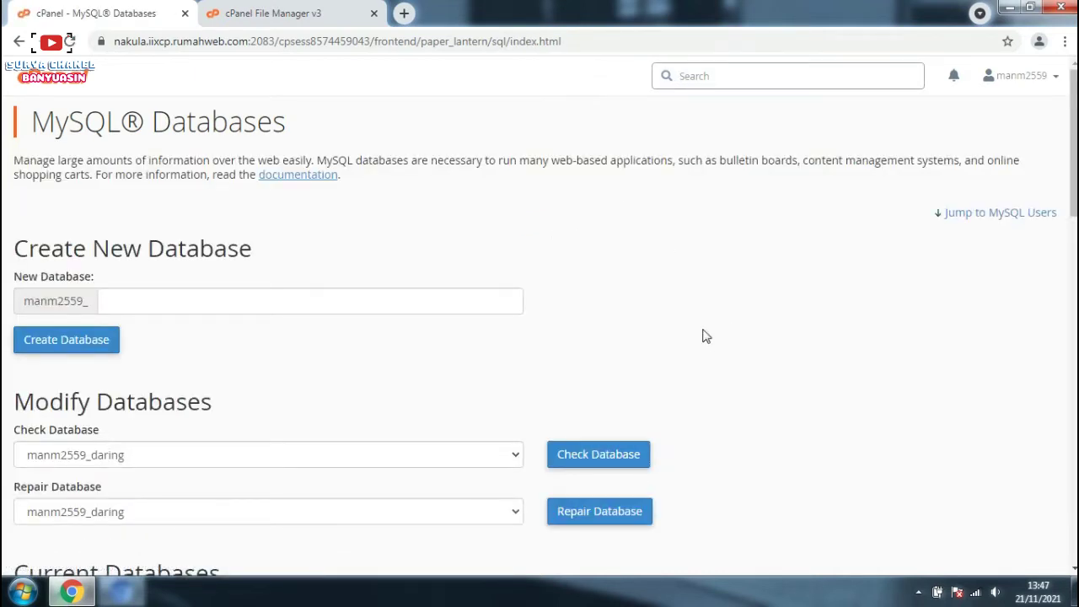
scroll(705, 334, "down", 2)
scroll(699, 310, "down", 1)
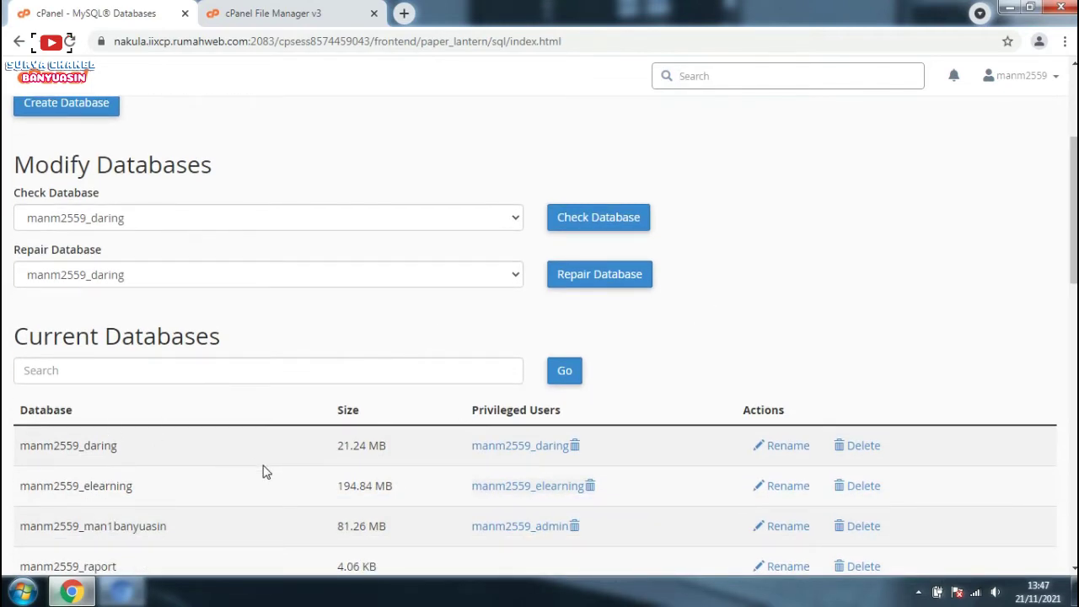
scroll(87, 482, "down", 1)
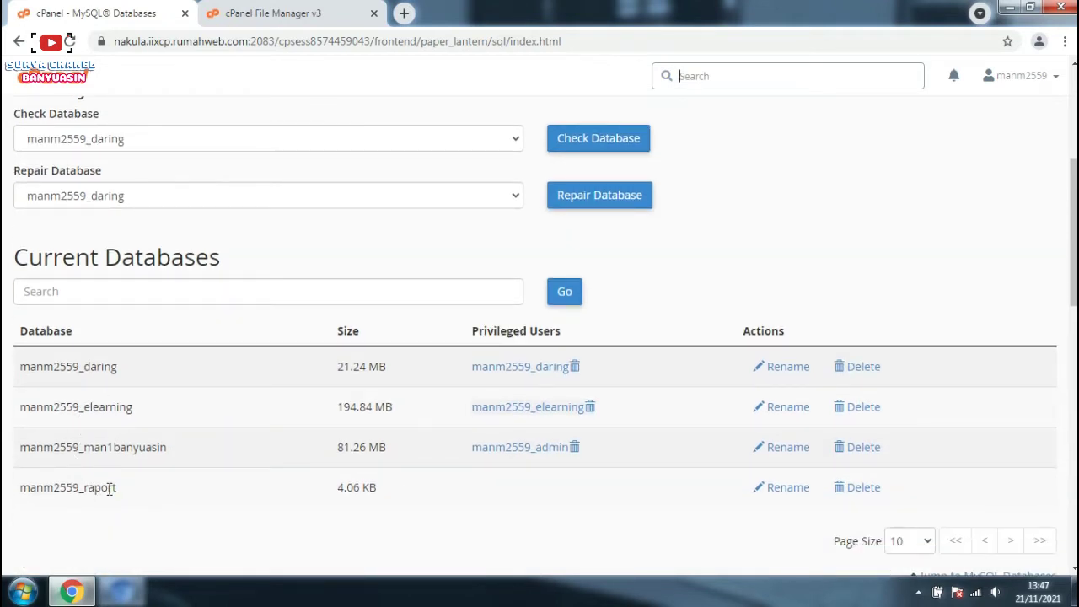
scroll(155, 494, "down", 1)
scroll(139, 463, "down", 3)
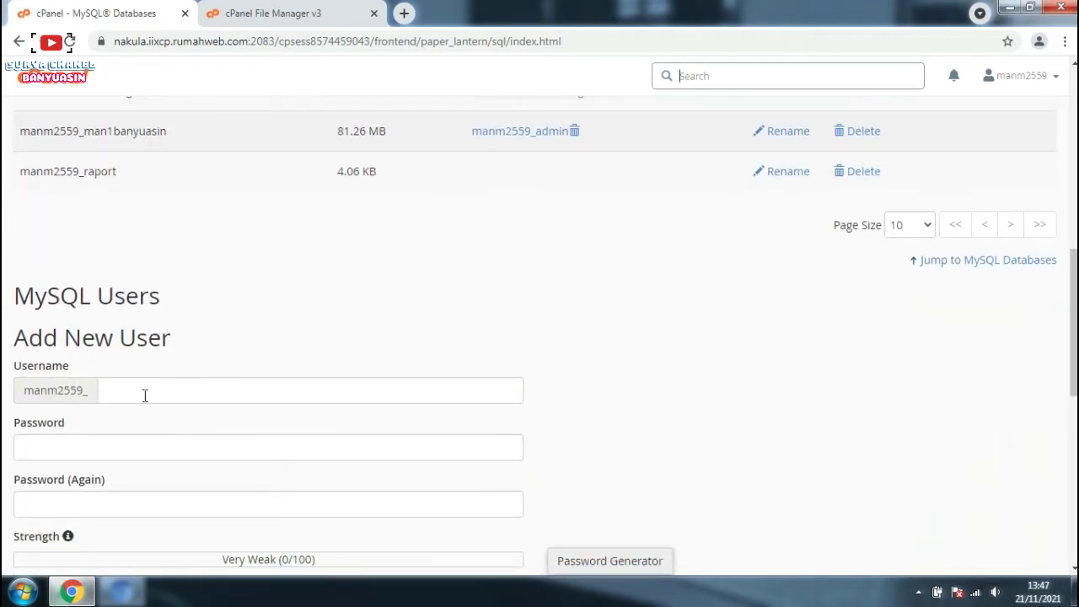
Step: Create MySQL user 'raport' with its password confirmed, then return to MySQL Databases
left_click(145, 396)
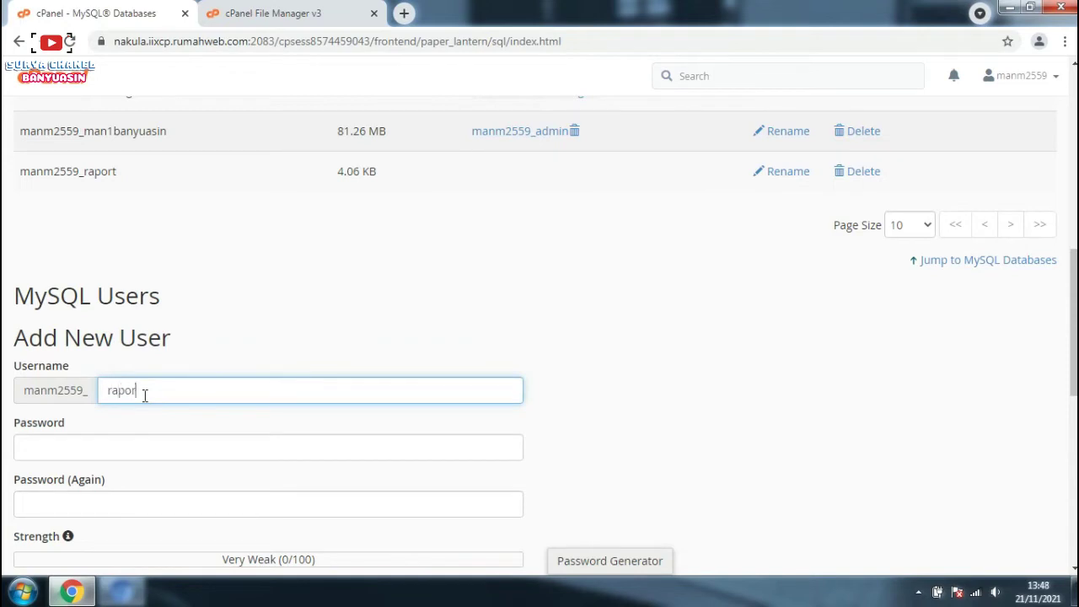
left_click(146, 445)
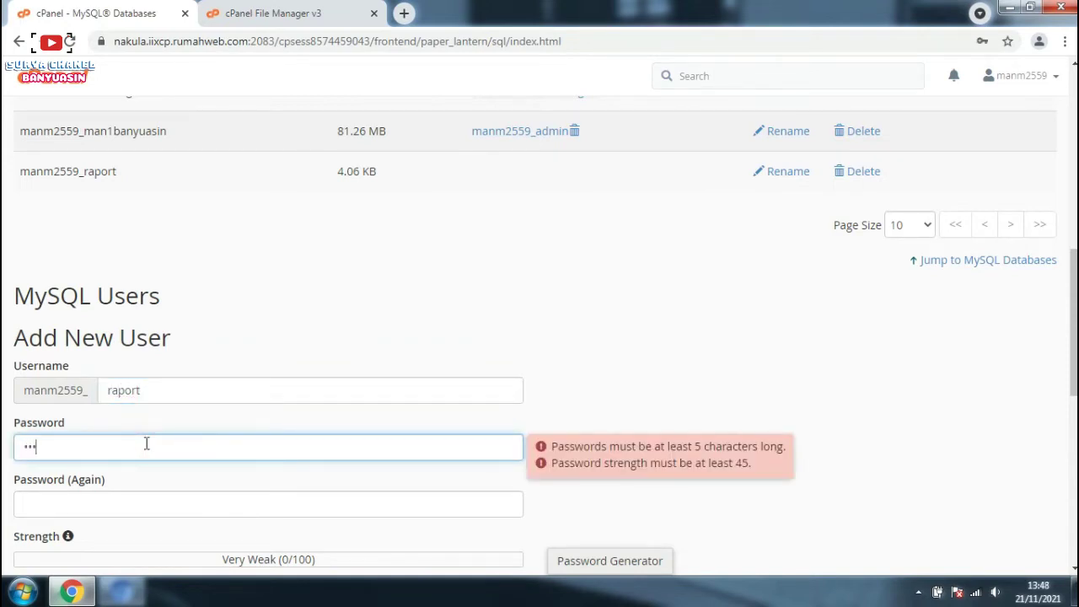
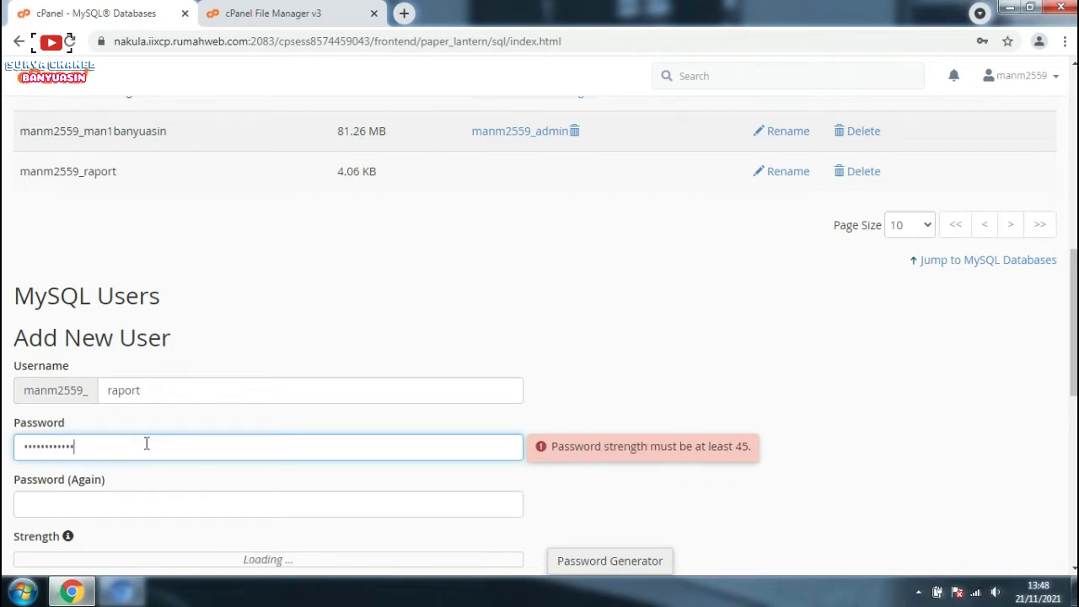
scroll(168, 478, "down", 2)
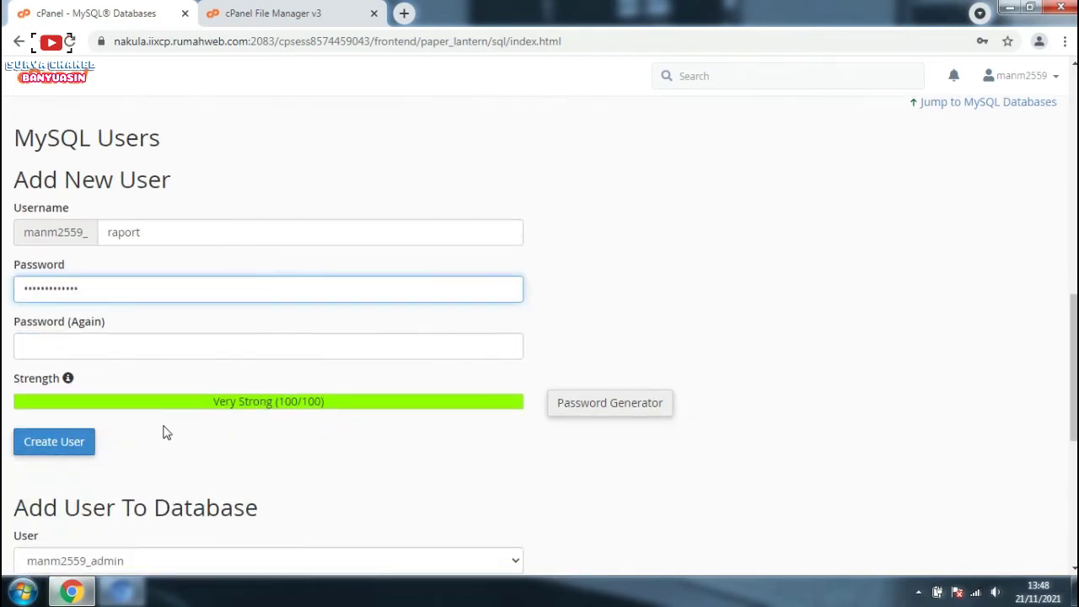
left_click(165, 341)
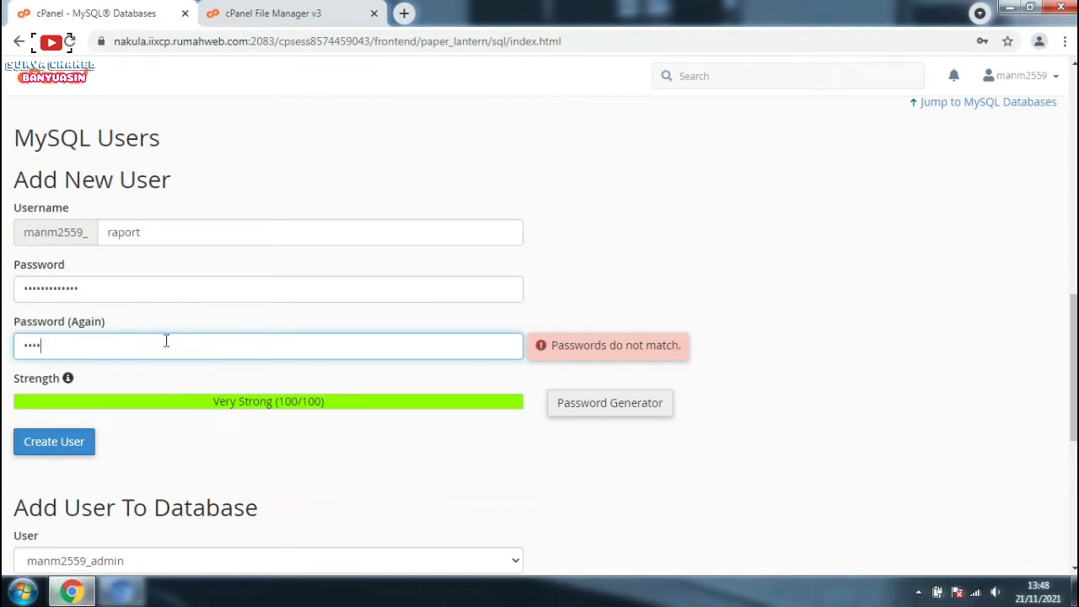
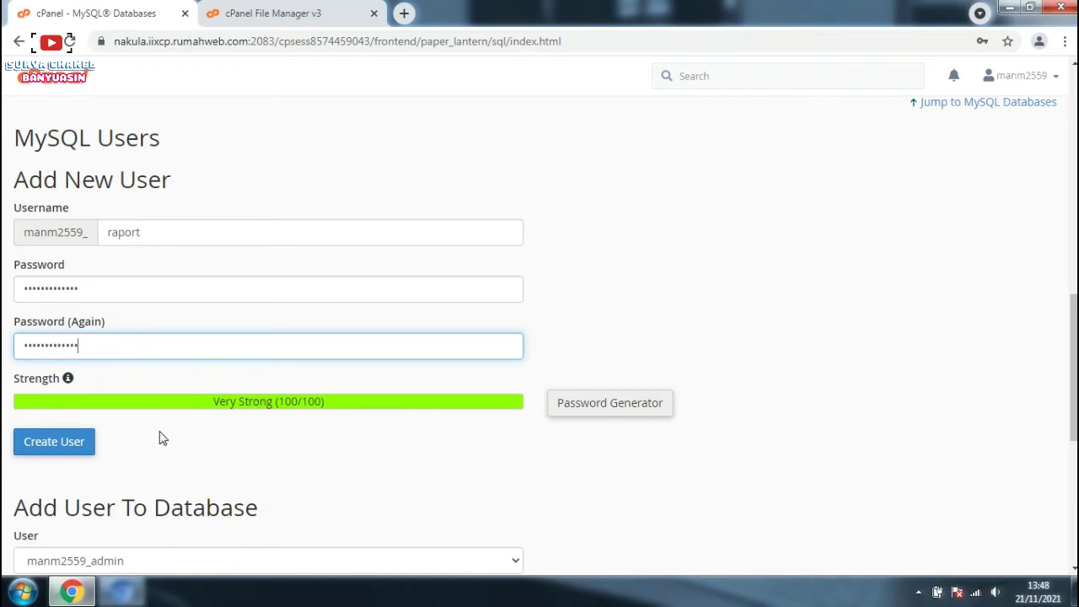
left_click(75, 446)
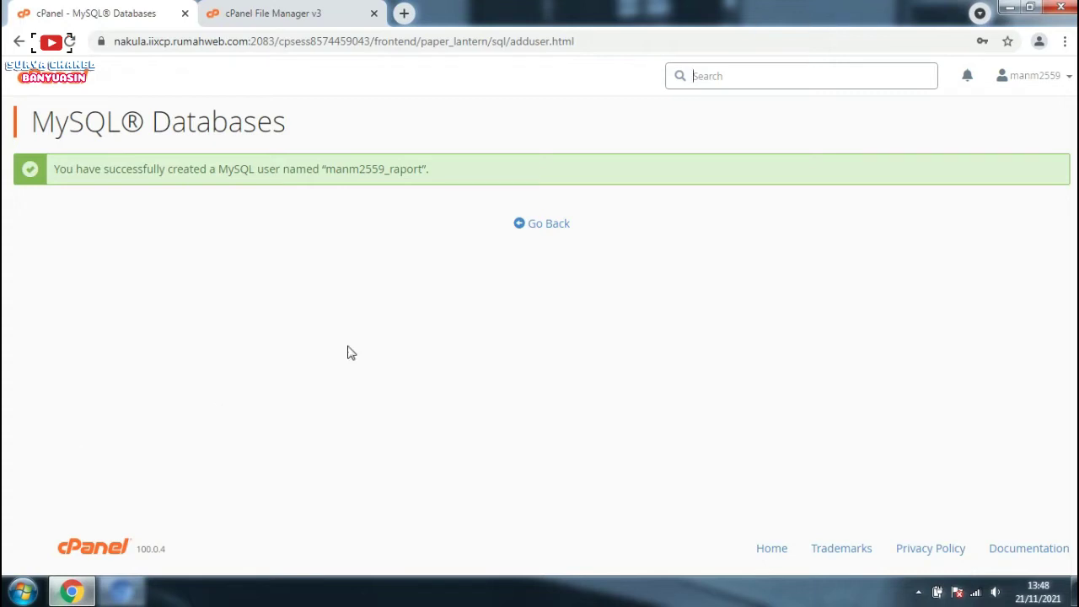
left_click(539, 226)
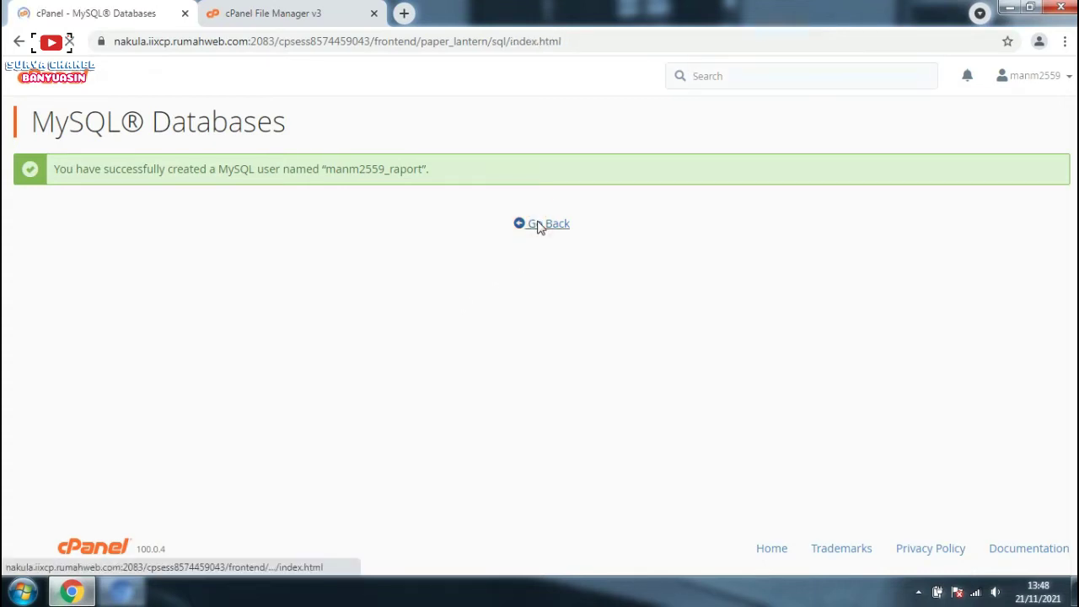
scroll(472, 280, "down", 3)
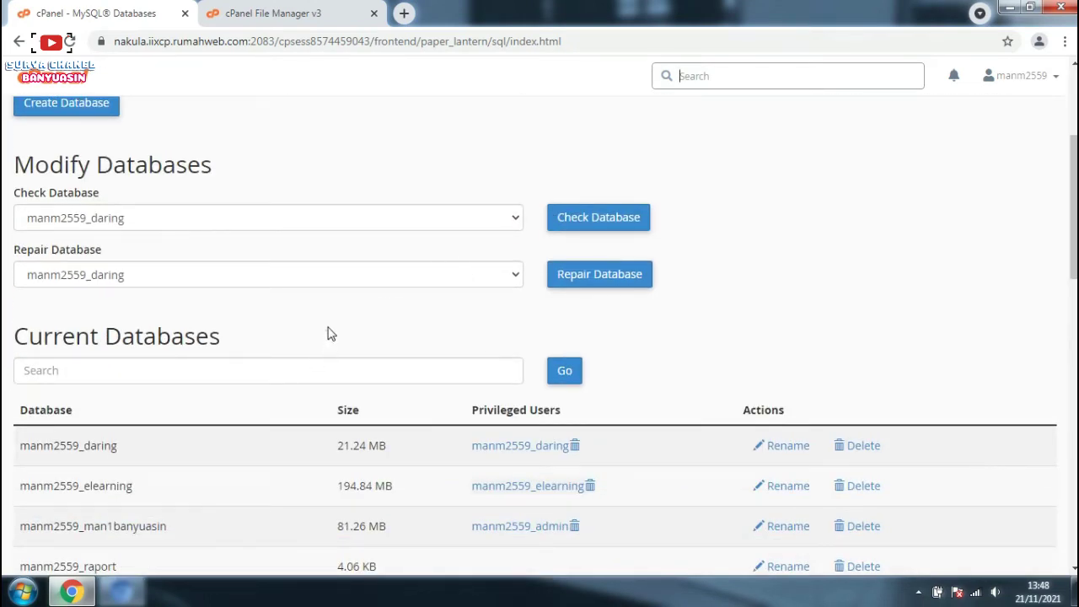
scroll(329, 335, "down", 1)
scroll(329, 335, "up", 3)
scroll(329, 335, "down", 2)
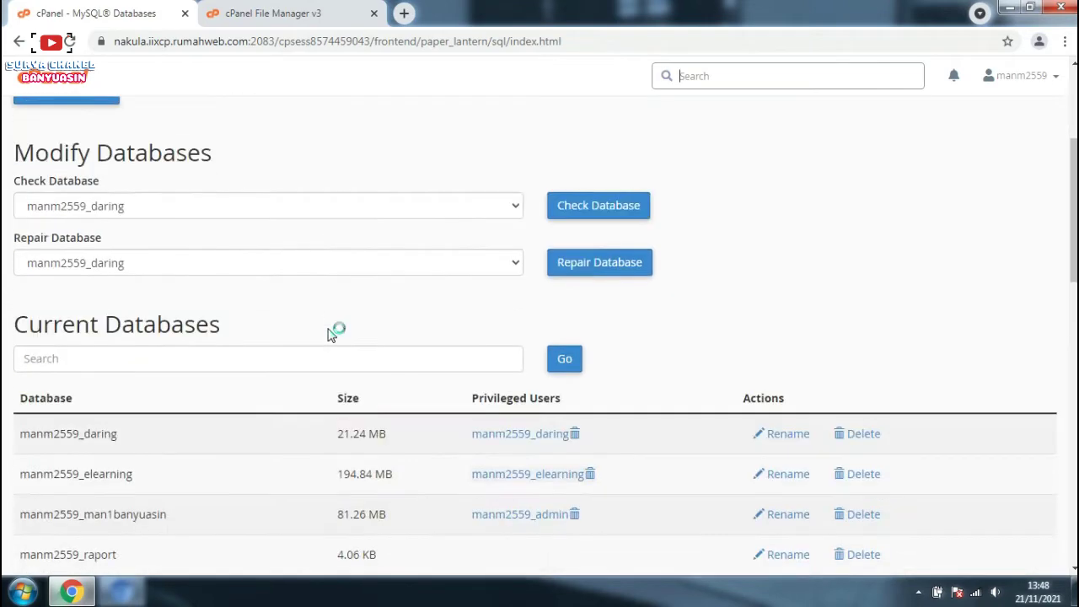
scroll(329, 335, "down", 6)
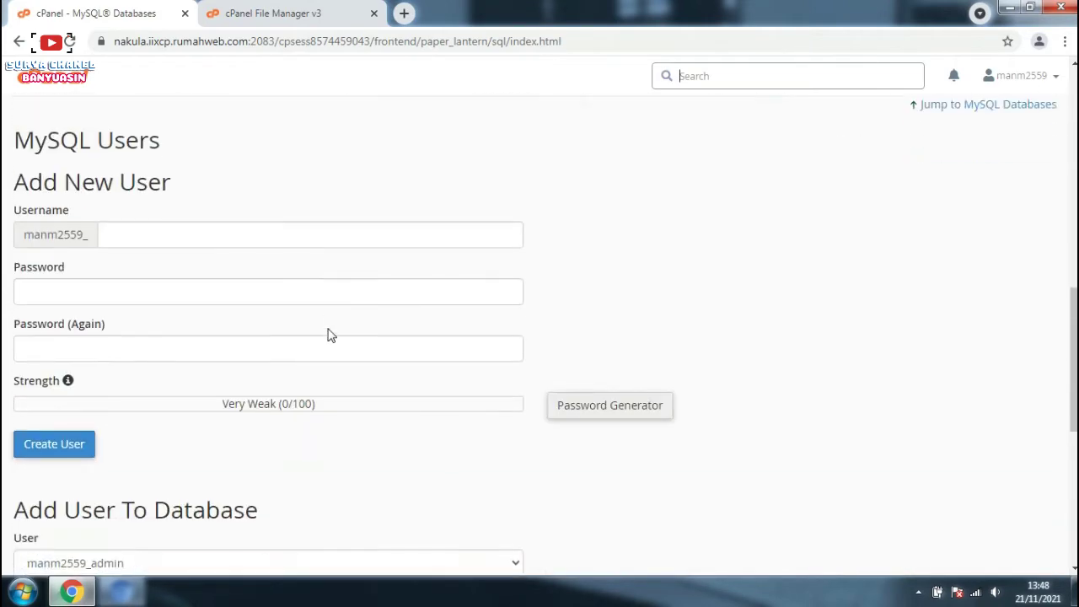
scroll(329, 335, "down", 5)
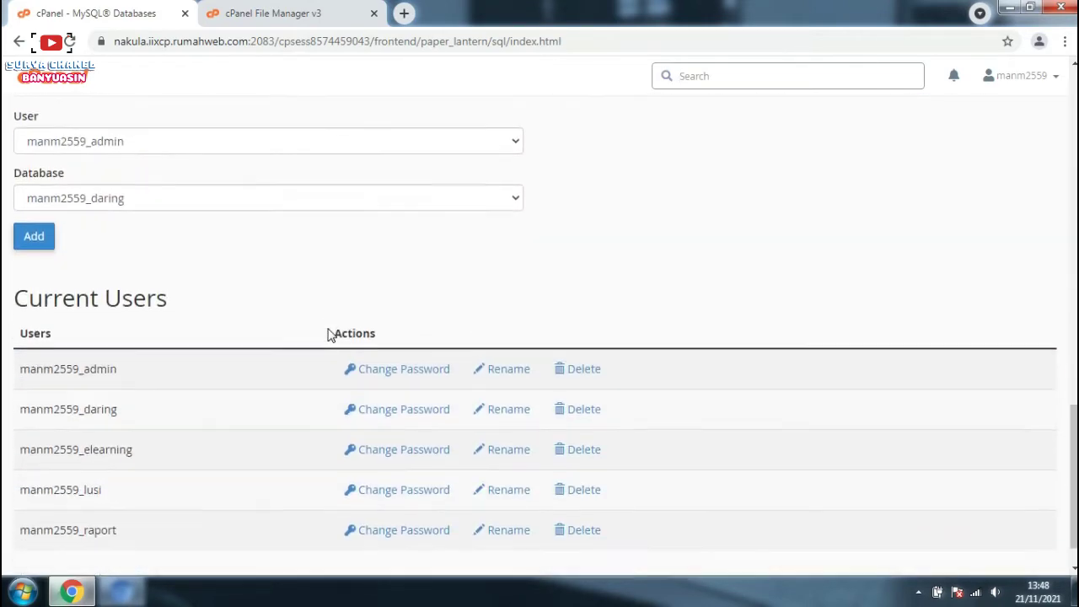
scroll(329, 335, "down", 1)
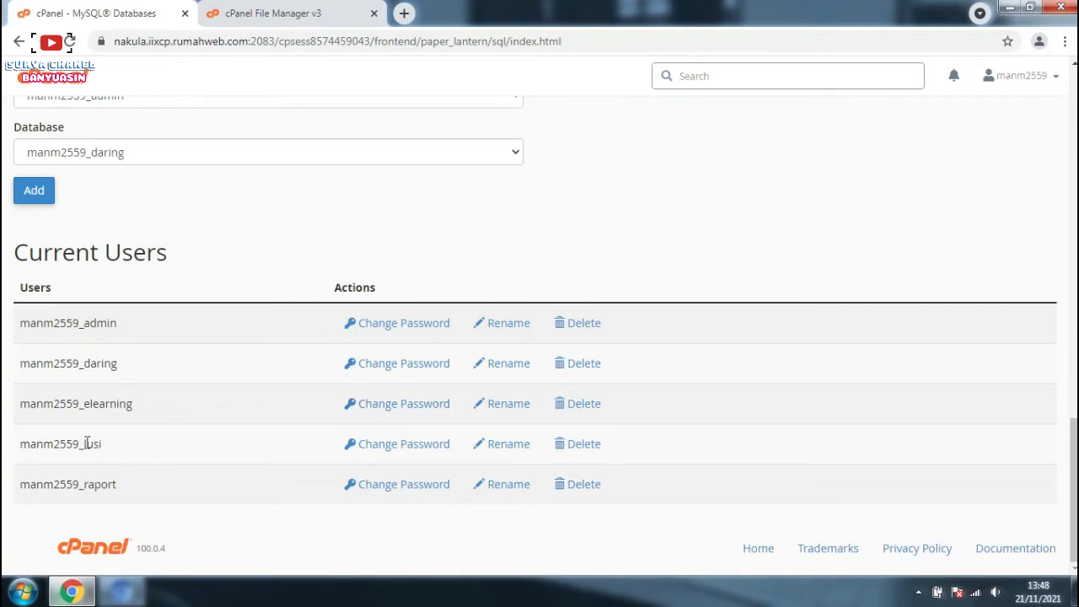
scroll(132, 354, "up", 1)
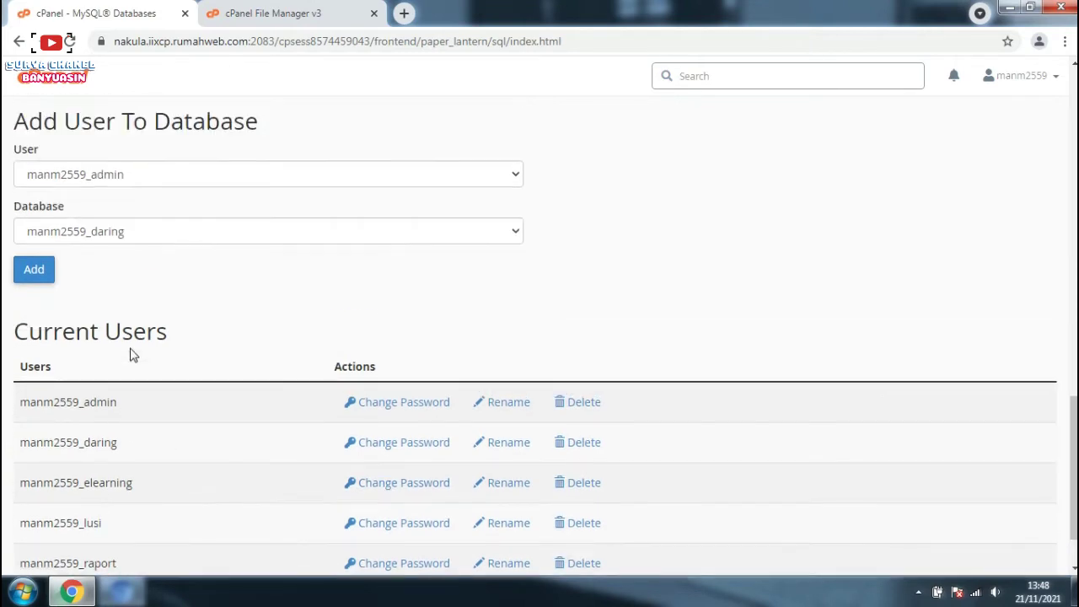
scroll(126, 366, "down", 1)
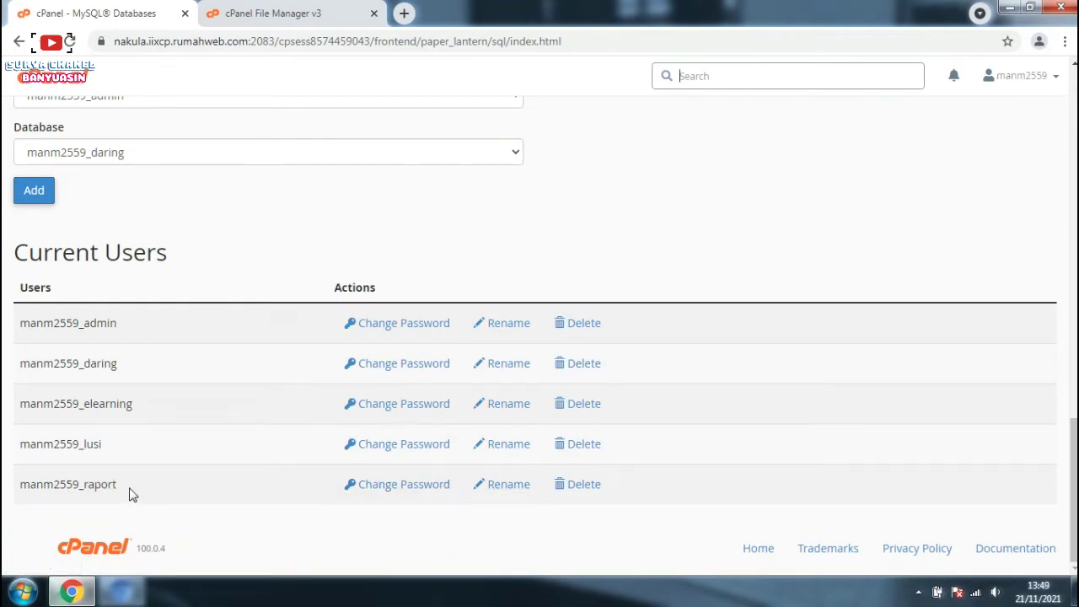
scroll(132, 478, "up", 2)
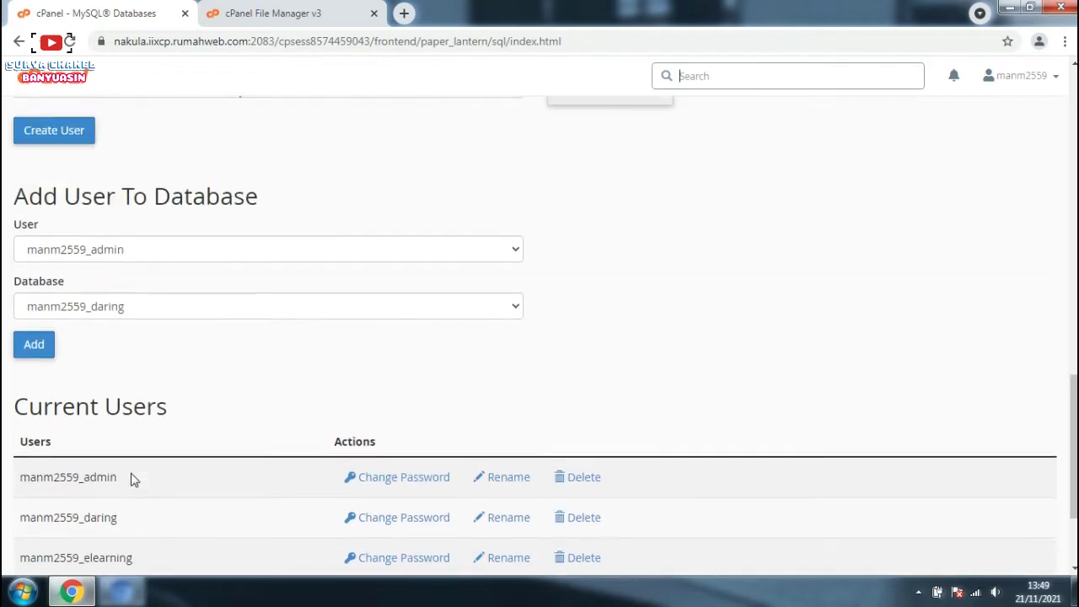
left_click(25, 593)
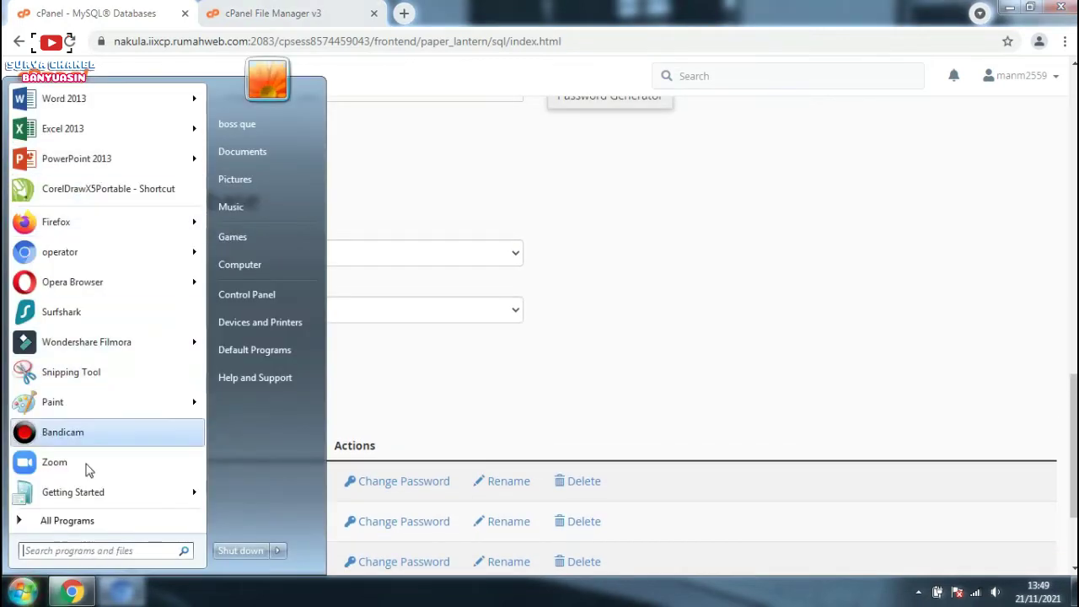
type("no")
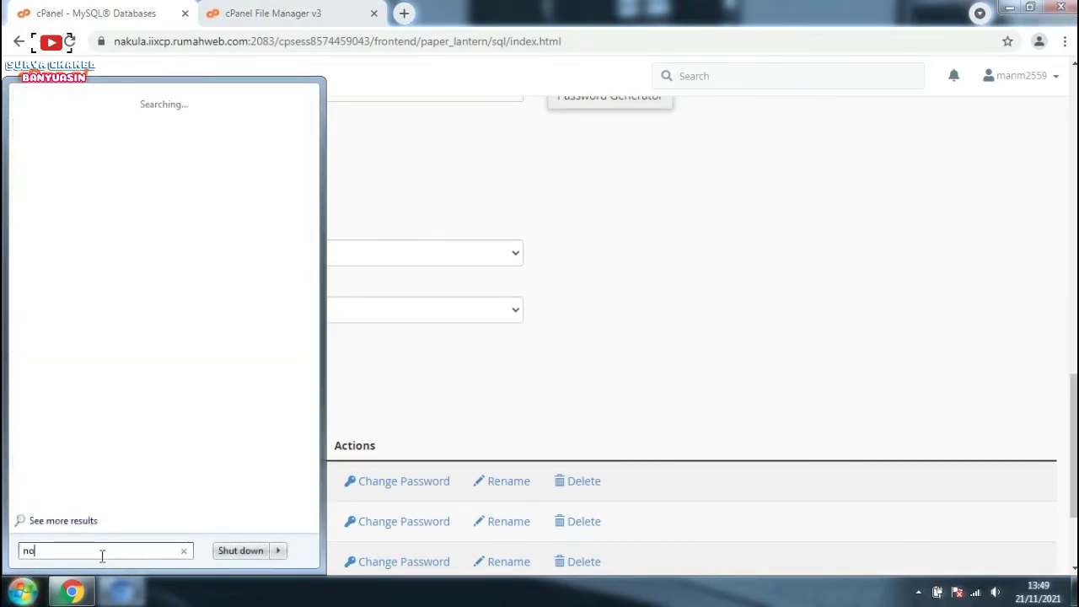
type("te")
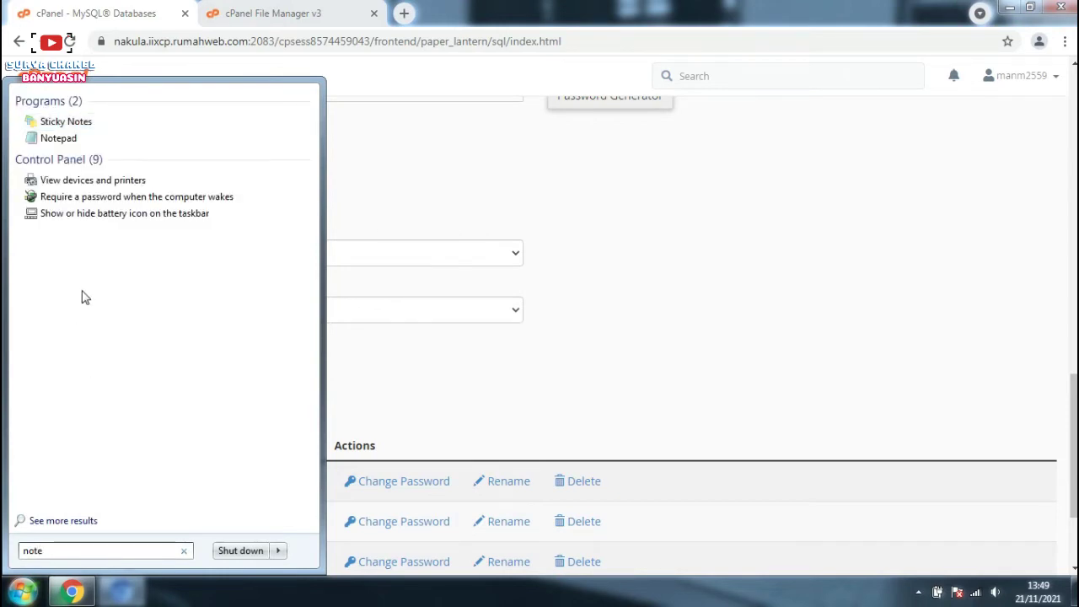
left_click(68, 137)
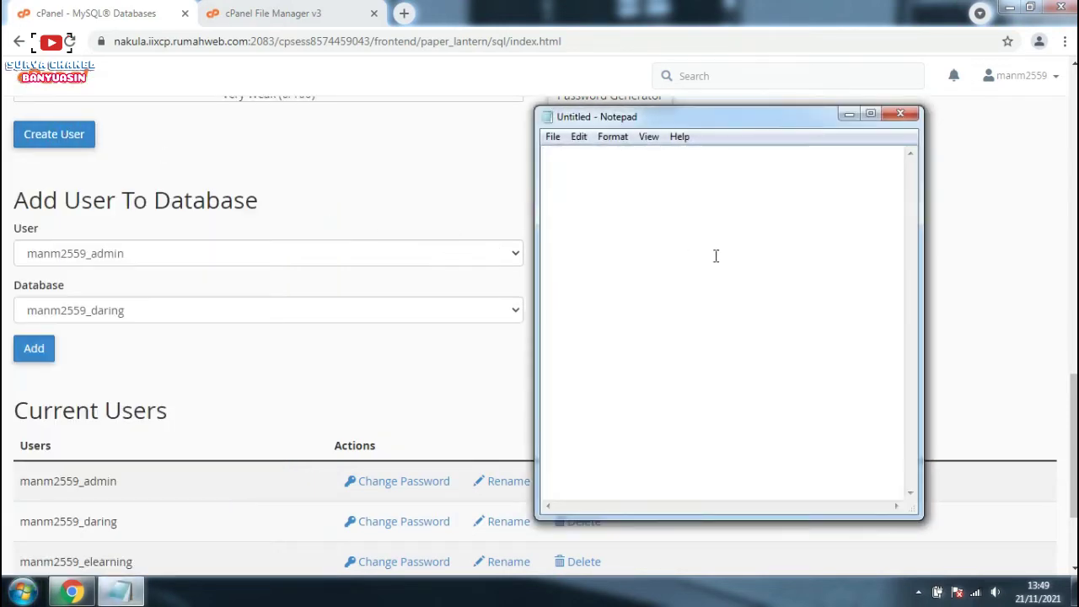
left_click(106, 506)
scroll(106, 505, "down", 2)
left_click_drag(107, 506, 21, 486)
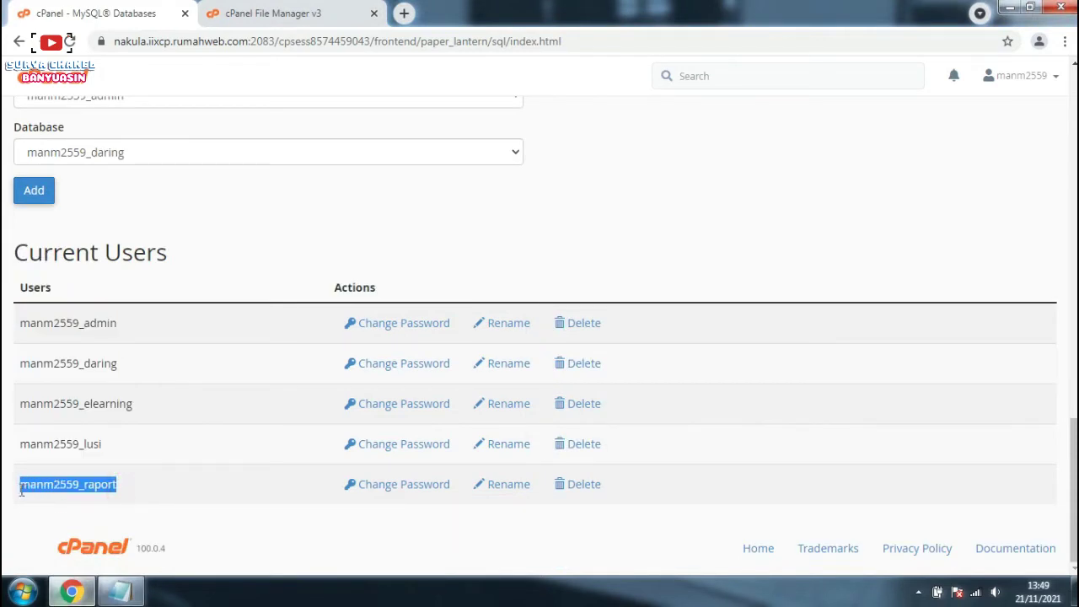
right_click(49, 487)
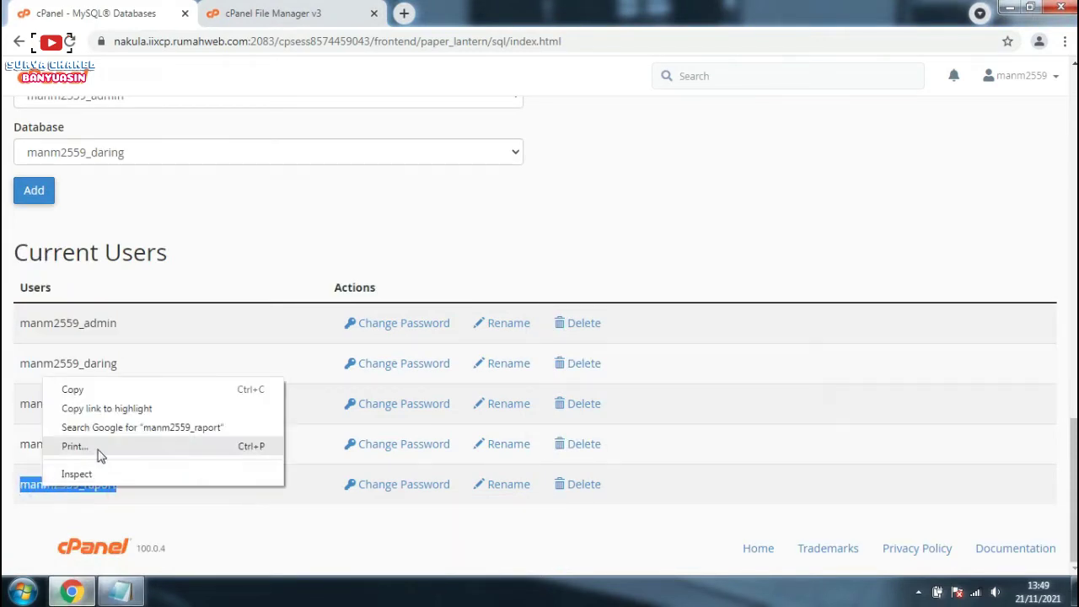
left_click(112, 391)
left_click(381, 233)
left_click(126, 590)
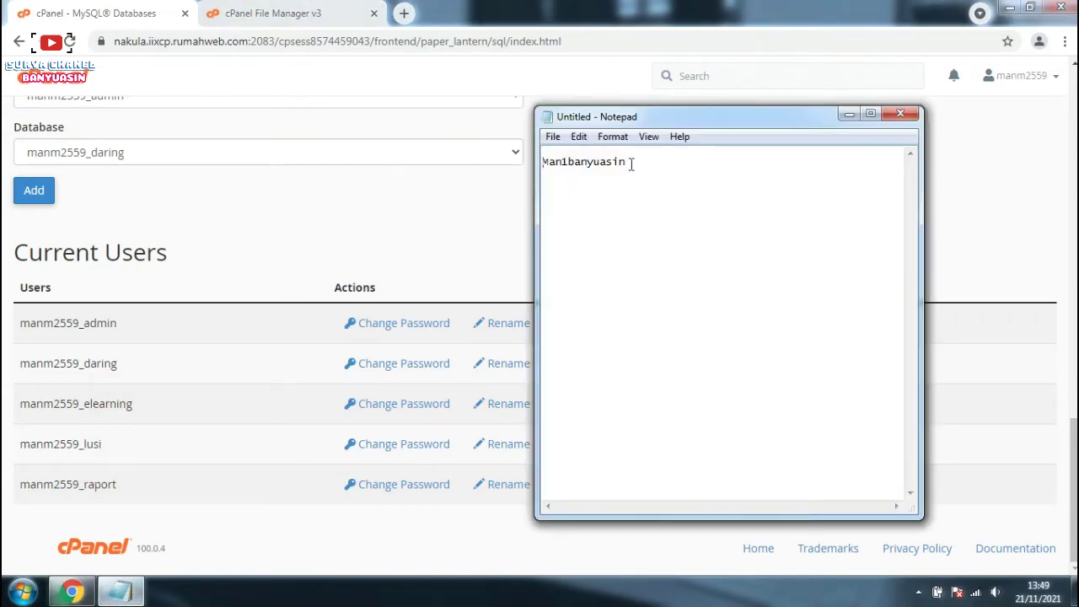
left_click(631, 152)
key("ctrl+v")
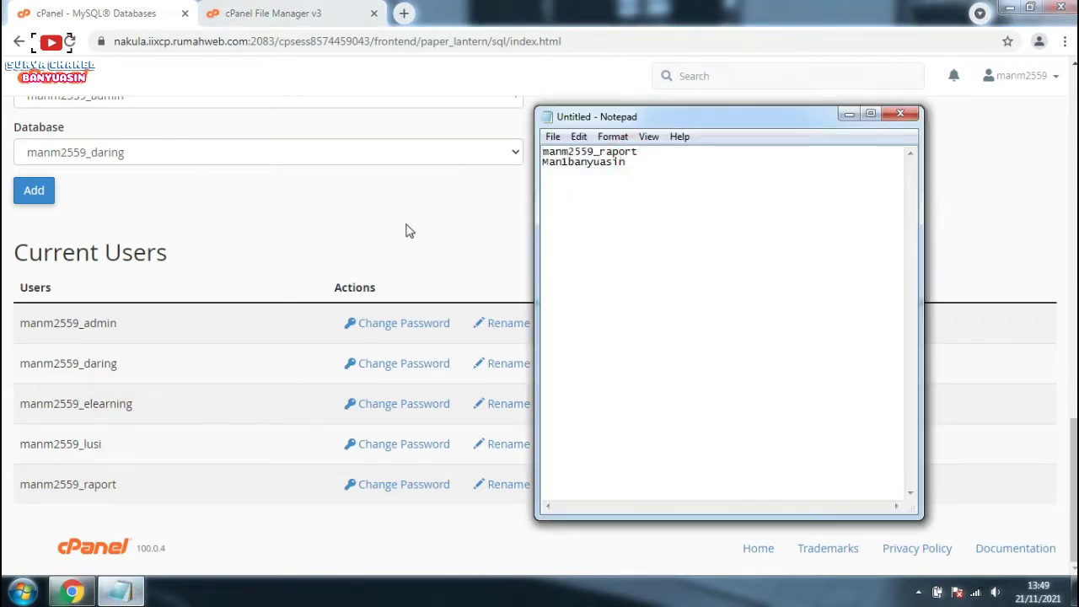
Step: Copy the database name manm2559_raport and paste it on a new first line in Notepad
left_click(405, 231)
scroll(320, 277, "up", 5)
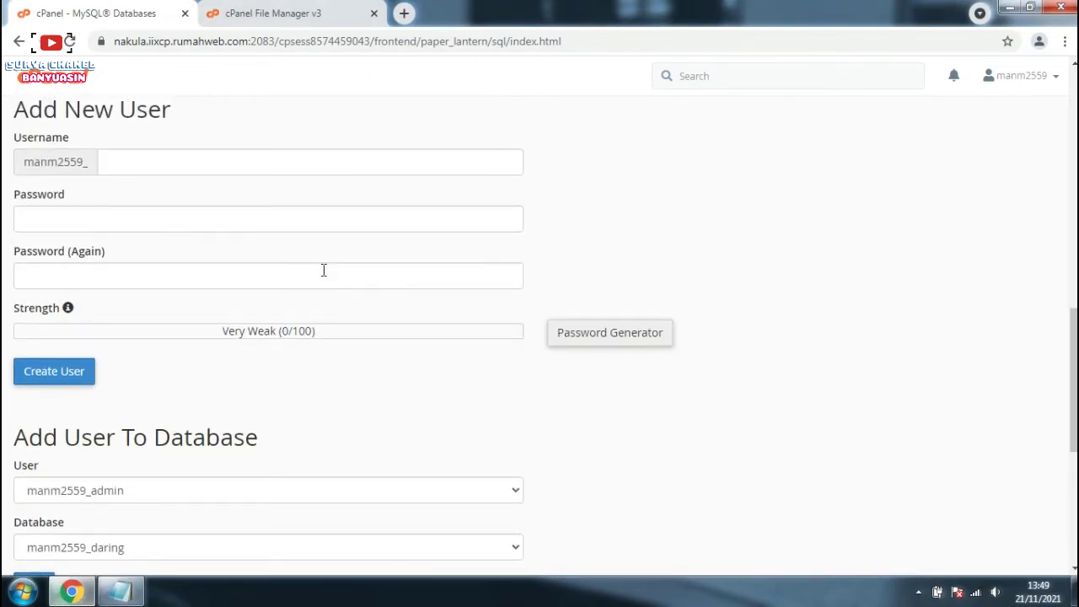
scroll(272, 278, "up", 5)
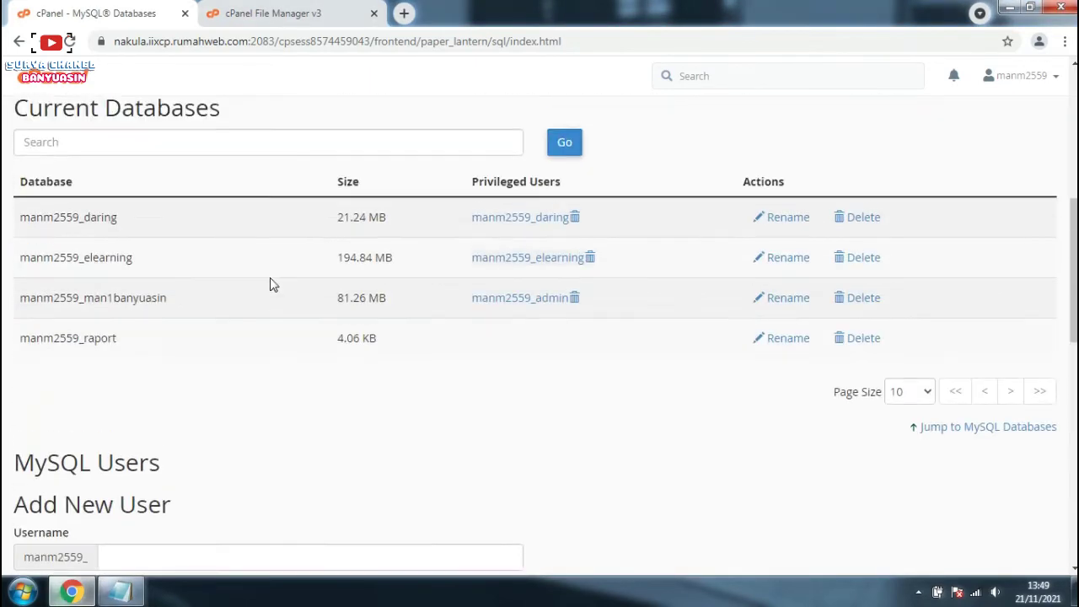
scroll(135, 252, "up", 1)
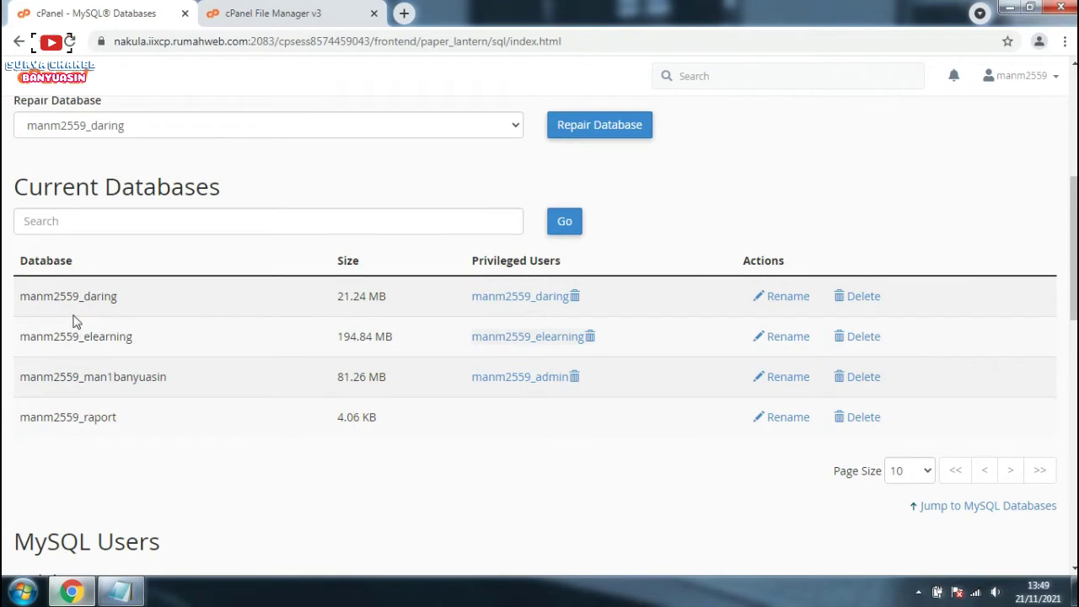
left_click_drag(125, 421, 23, 426)
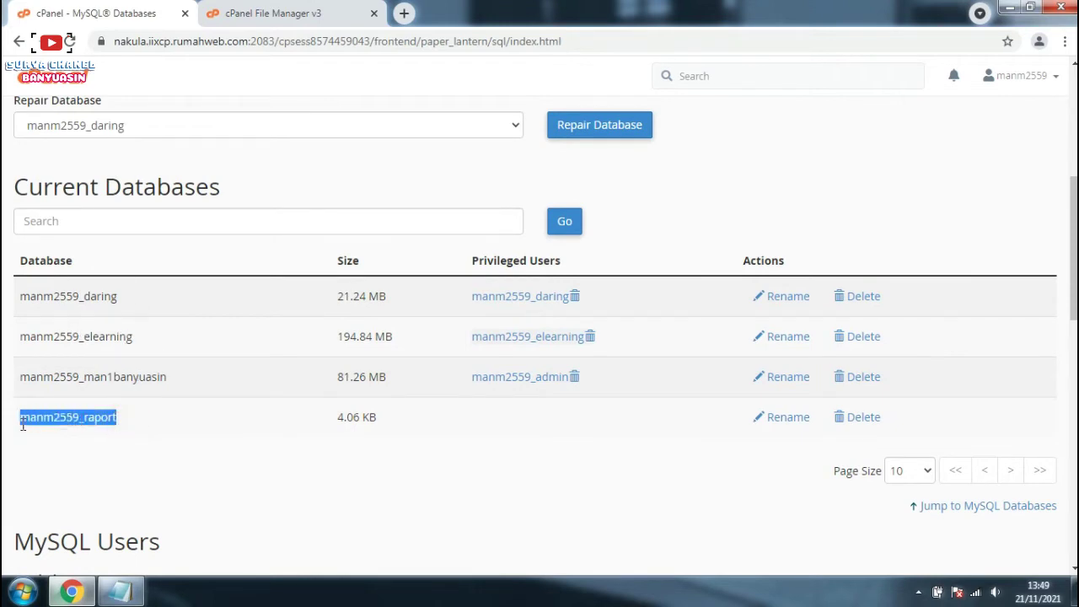
right_click(72, 417)
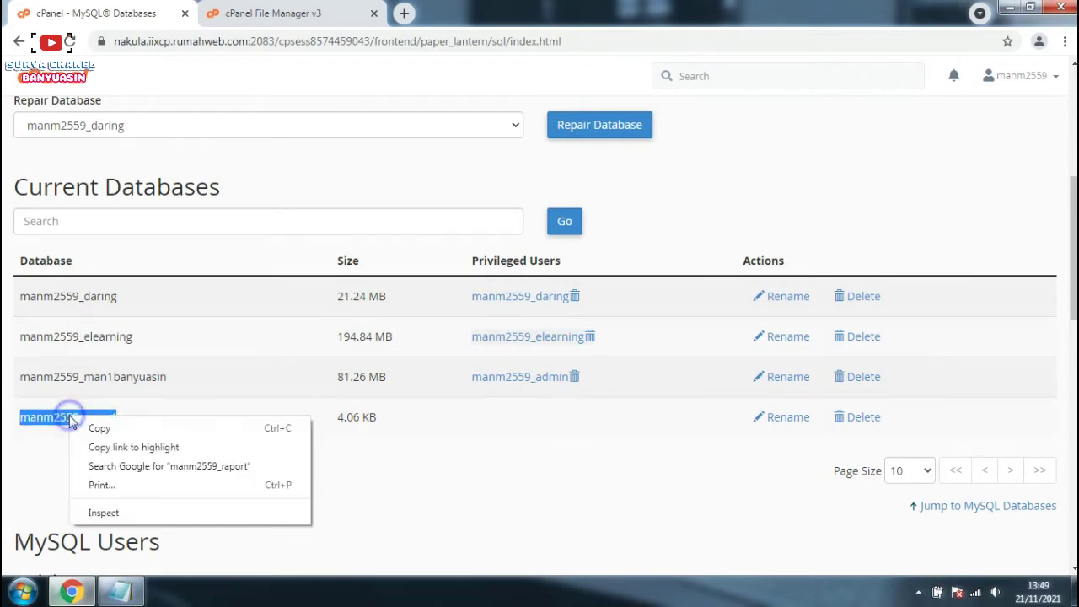
left_click(98, 428)
left_click(120, 591)
left_click(544, 152)
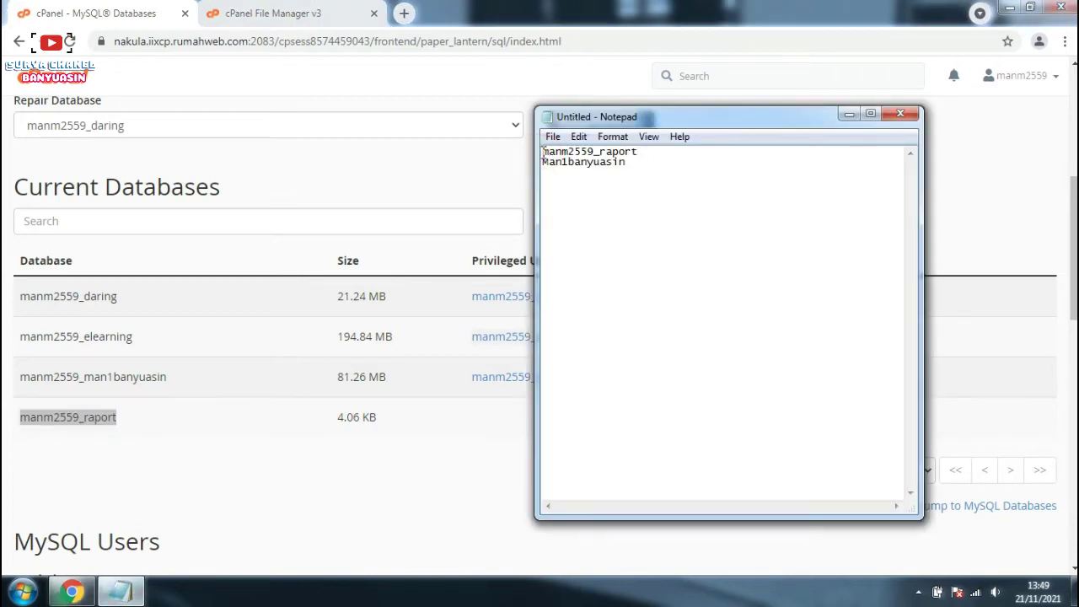
key("Return")
key("Up")
key("ctrl+v")
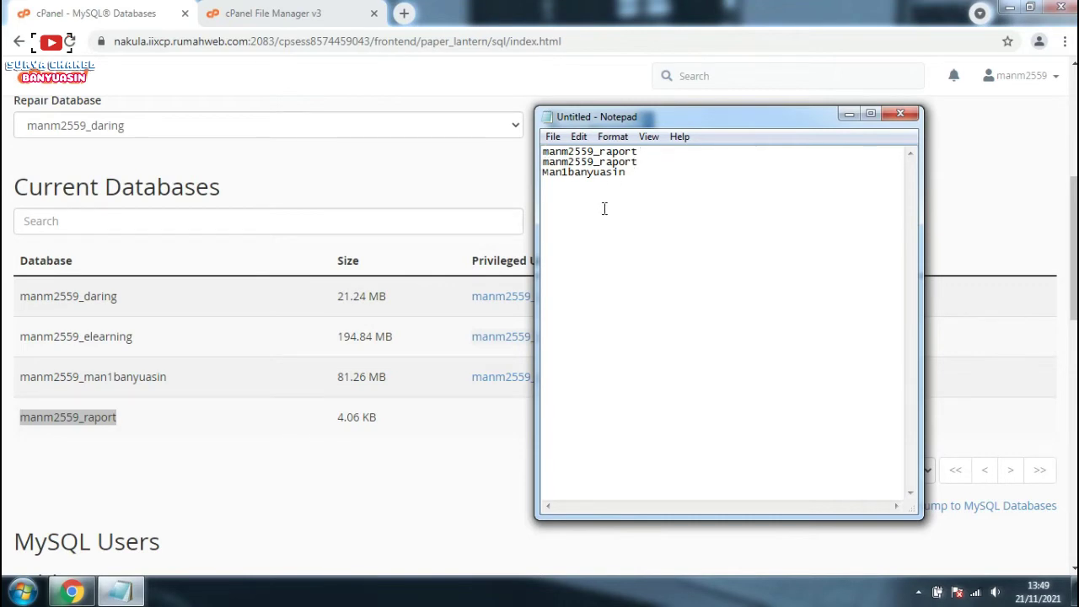
left_click(992, 157)
scroll(889, 183, "up", 5)
Step: Add user manm2559_raport to database manm2559_raport under Add User To Database
scroll(570, 314, "down", 8)
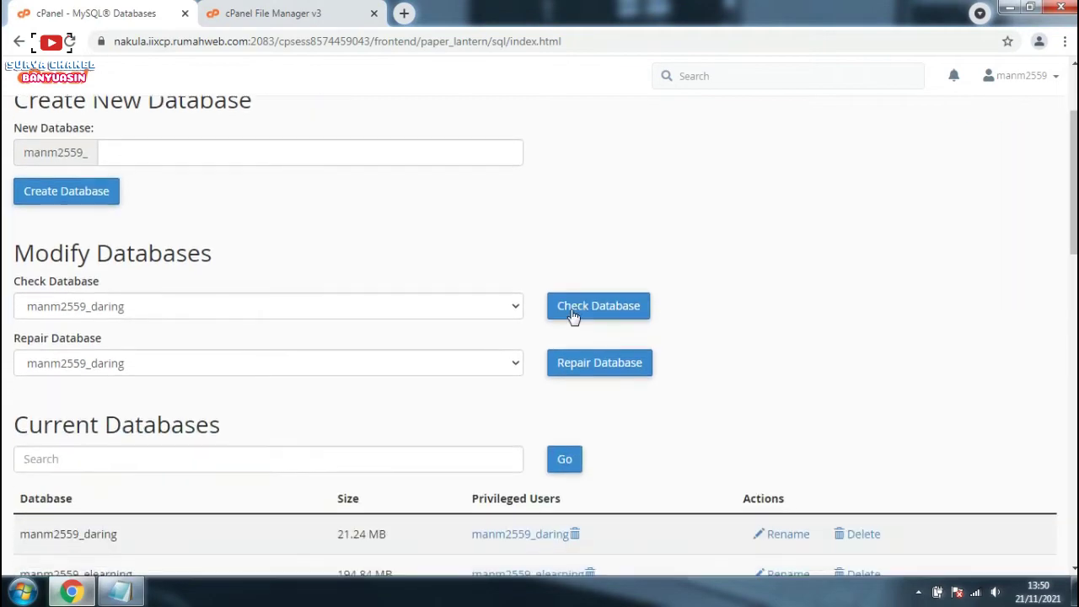
scroll(569, 315, "down", 2)
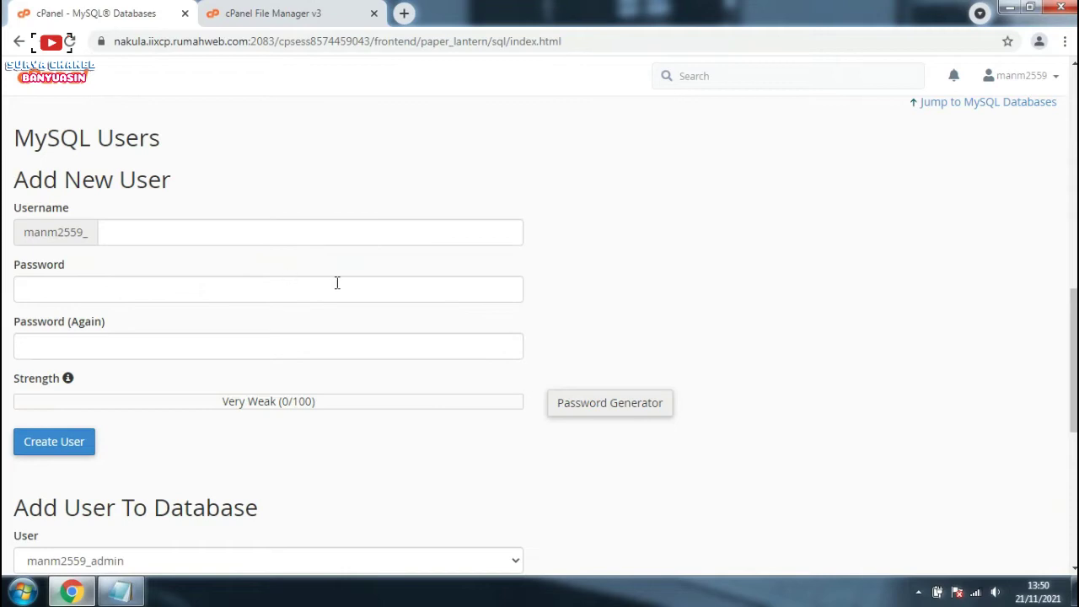
scroll(337, 283, "down", 4)
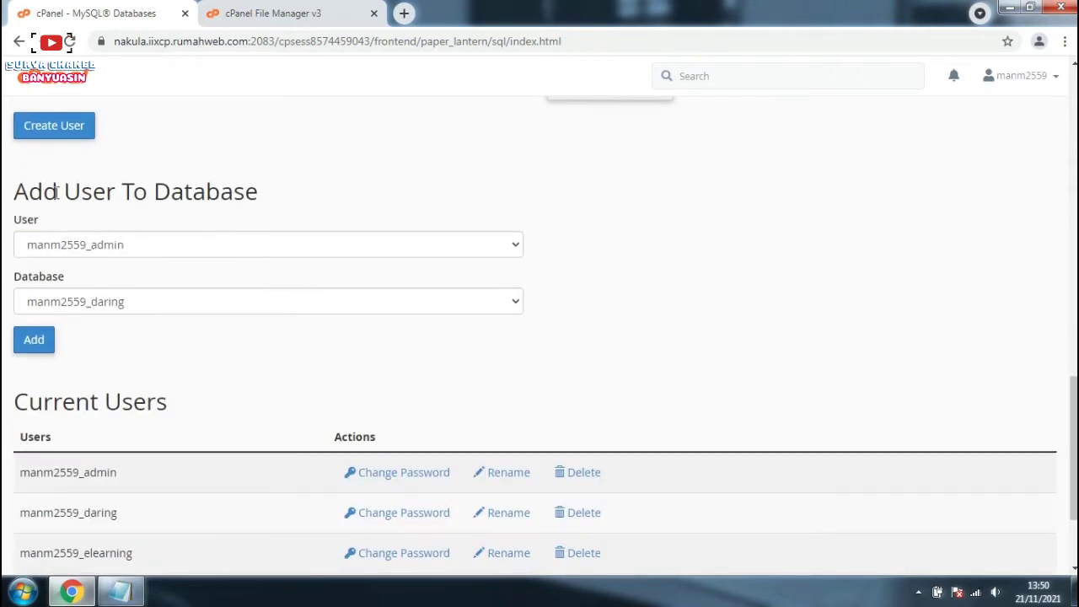
left_click(515, 244)
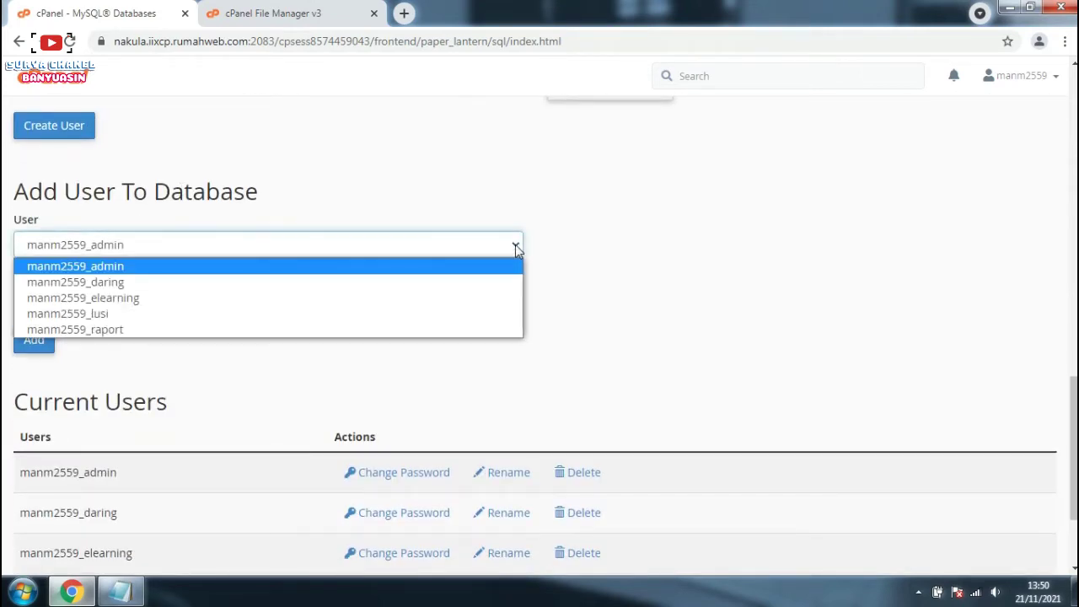
left_click(111, 330)
left_click(515, 301)
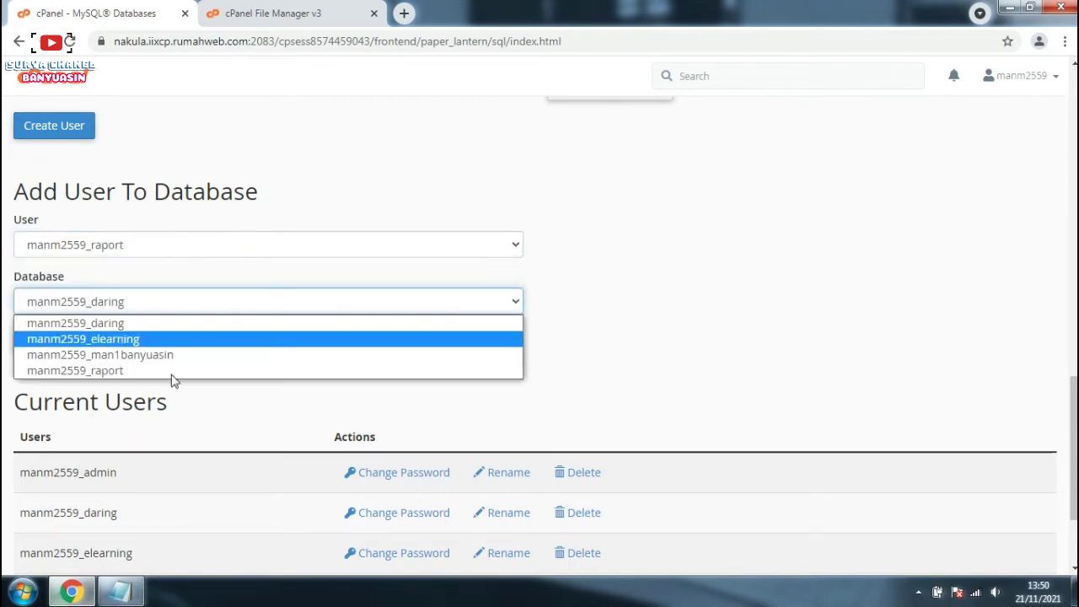
left_click(161, 377)
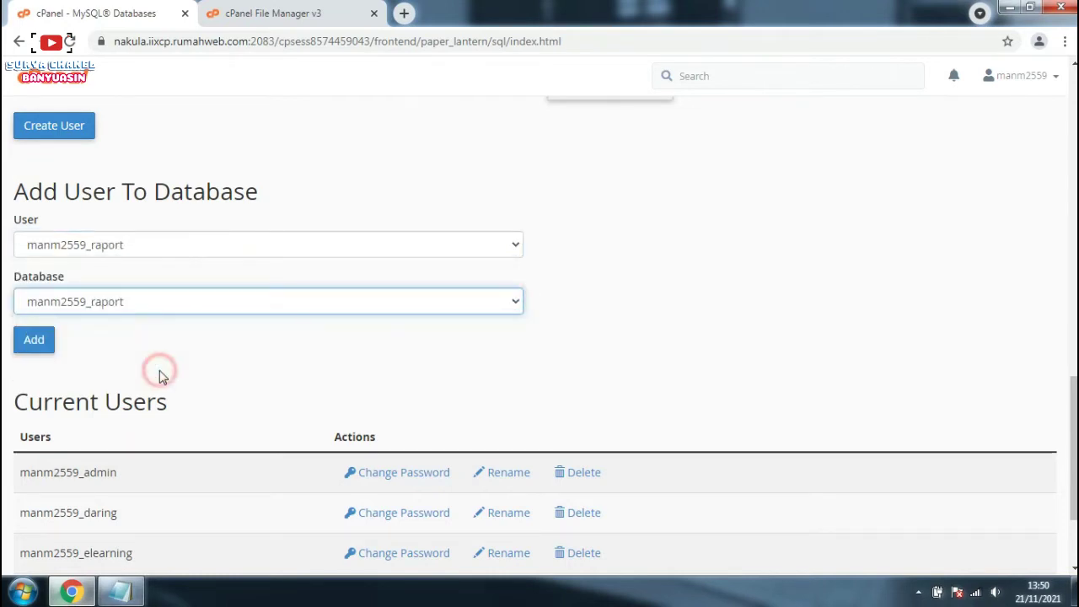
left_click(33, 348)
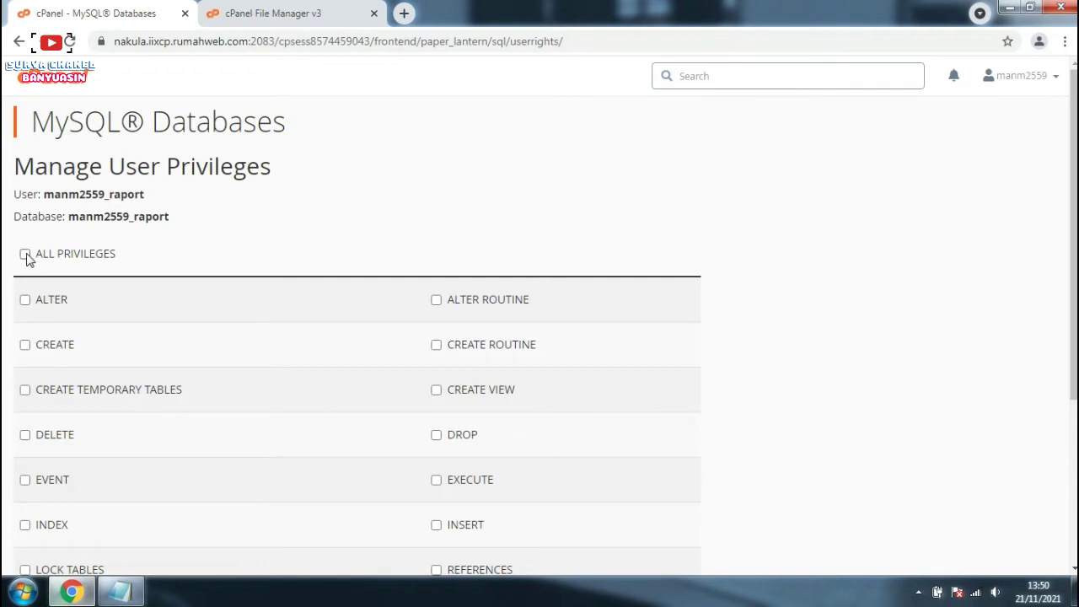
Step: Grant ALL PRIVILEGES to manm2559_raport on its database, save, and go back
left_click(26, 255)
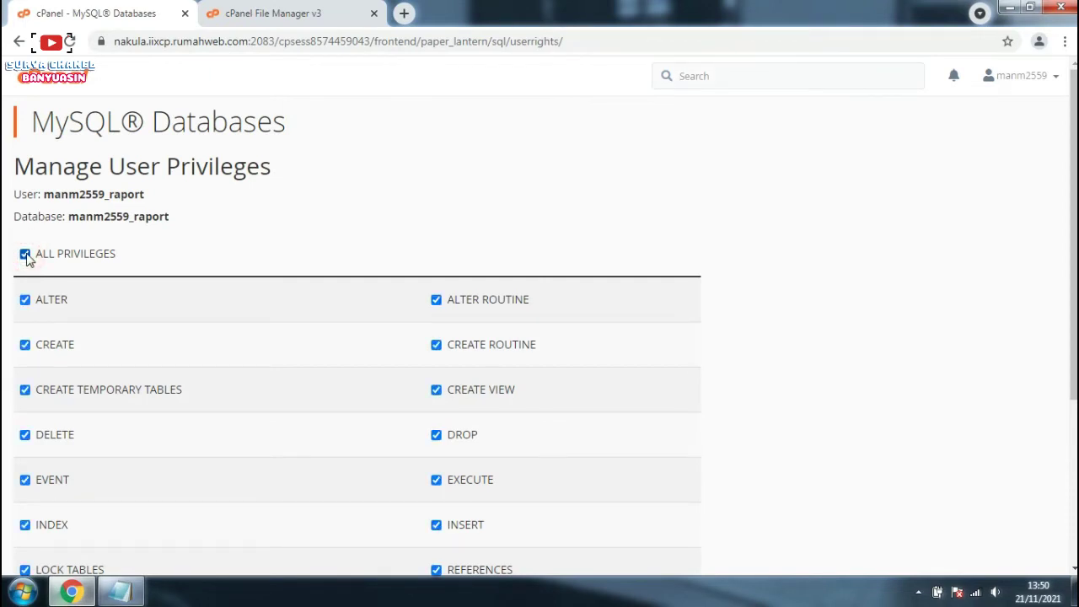
scroll(110, 278, "down", 5)
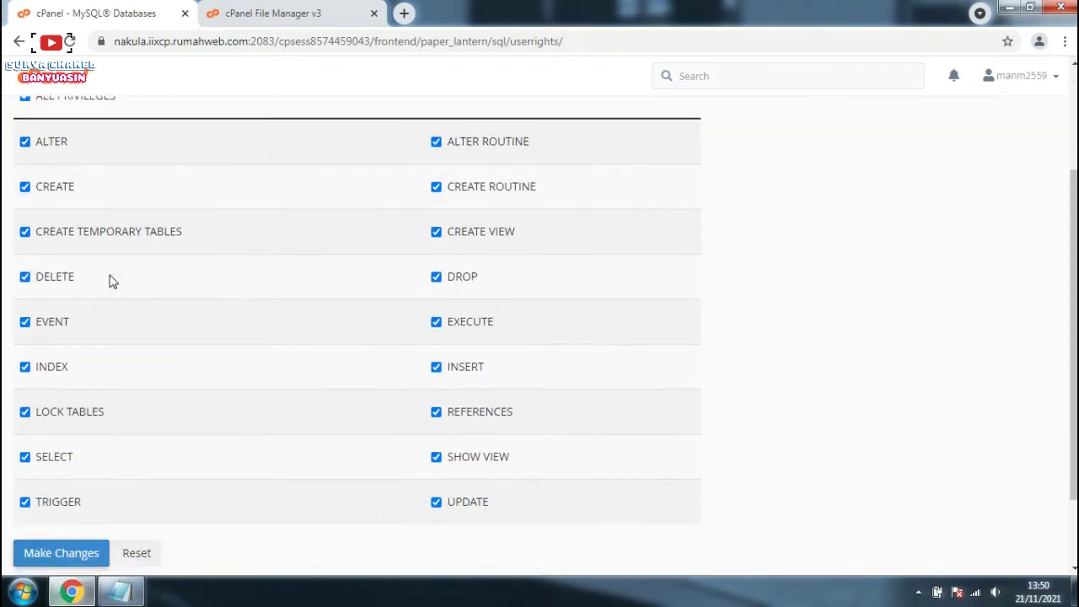
left_click(67, 456)
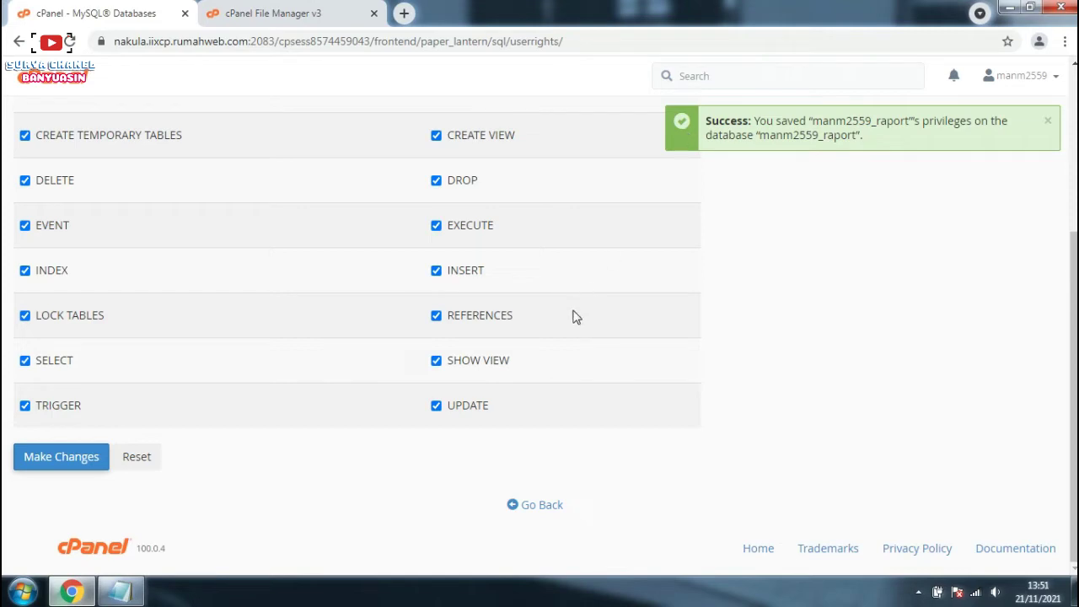
left_click(538, 505)
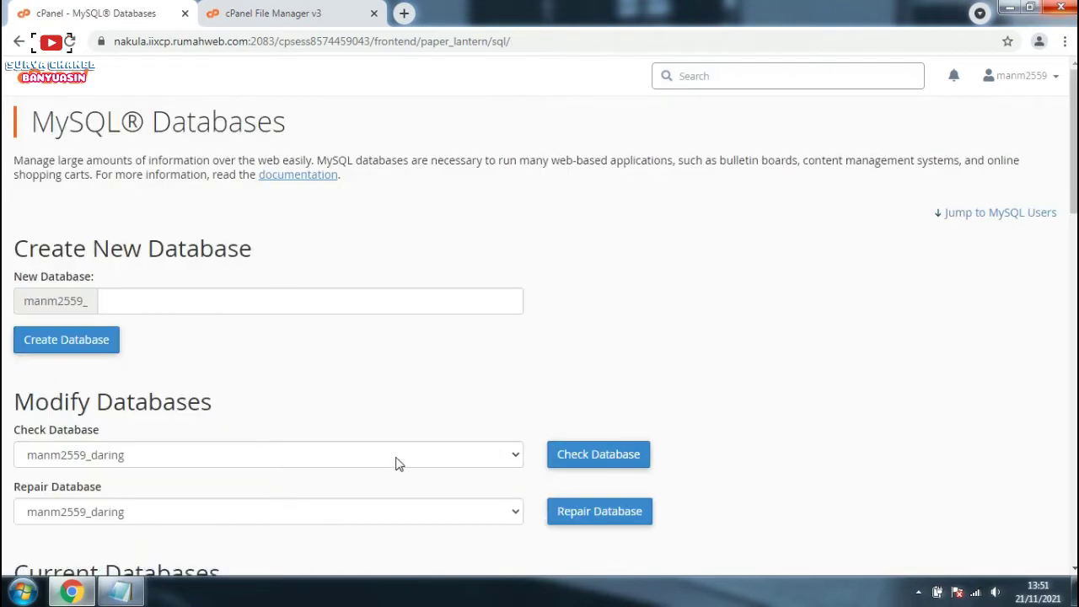
scroll(347, 392, "down", 2)
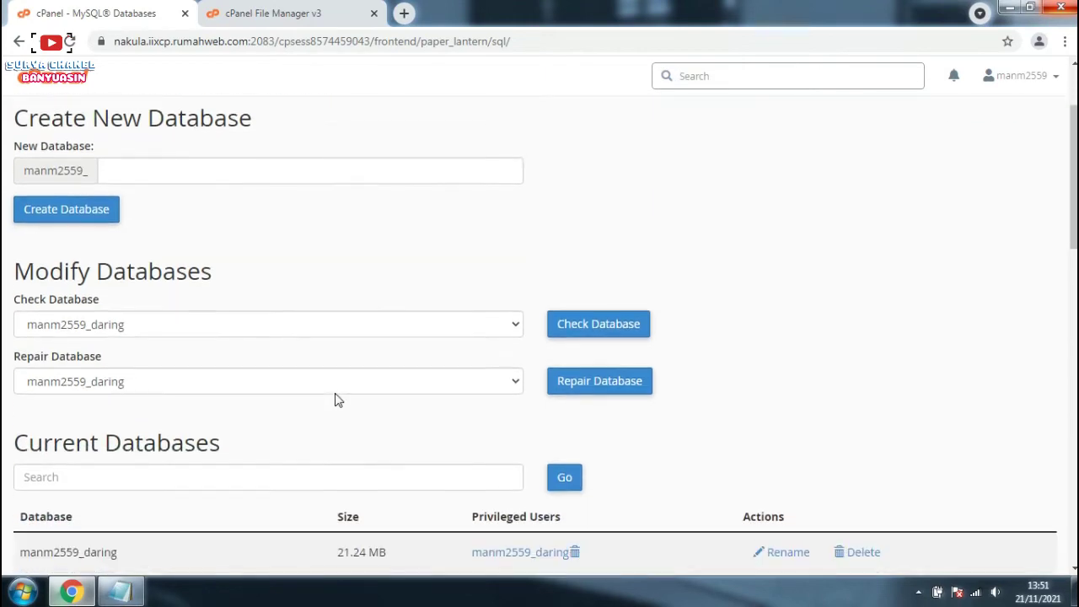
scroll(334, 400, "down", 3)
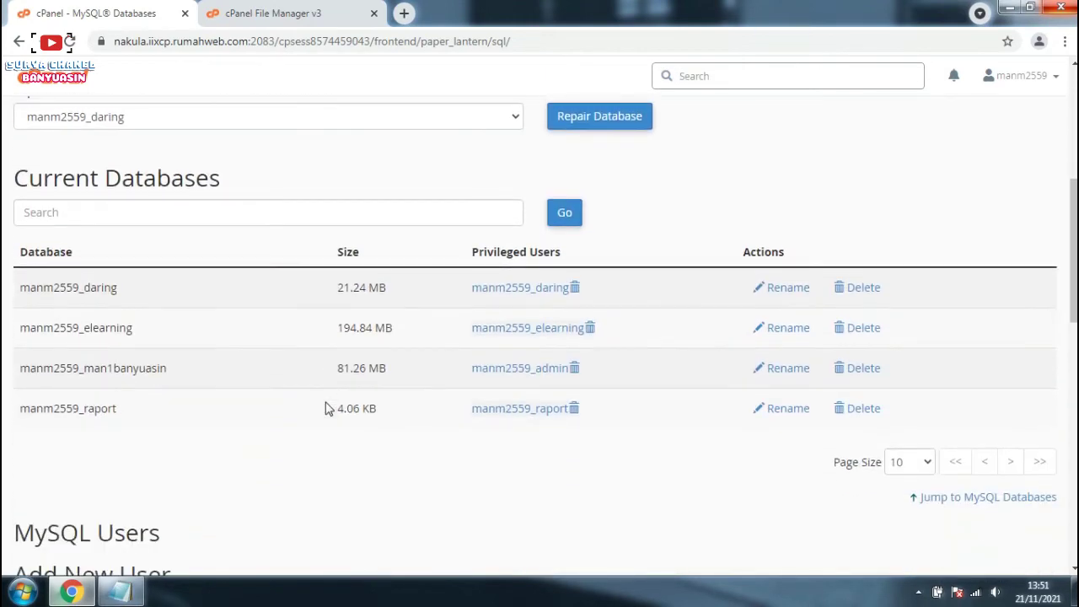
scroll(323, 409, "down", 6)
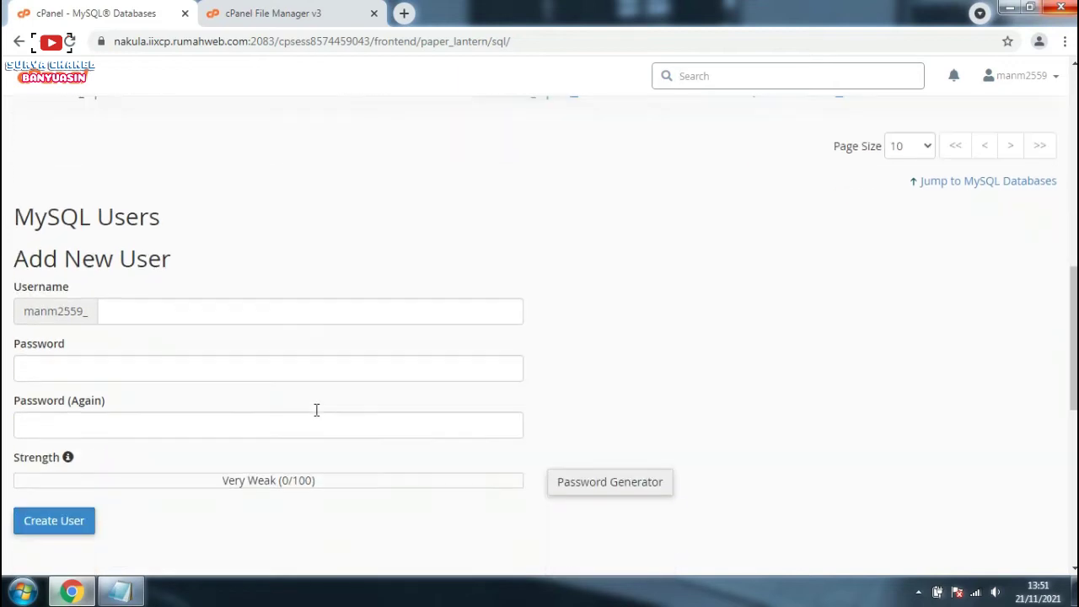
scroll(314, 410, "down", 4)
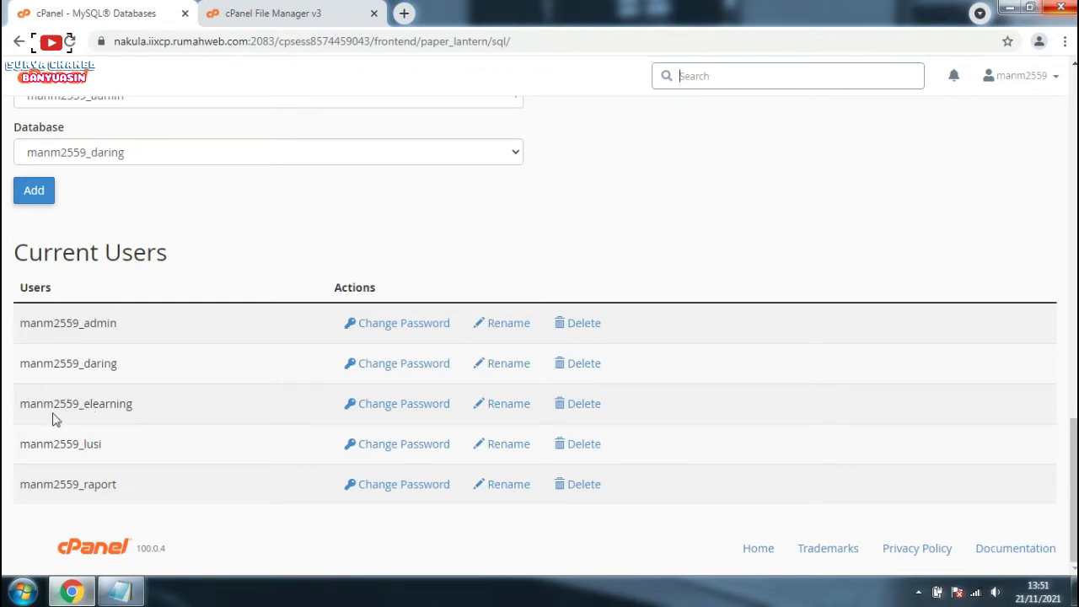
double_click(23, 486)
left_click(120, 590)
left_click(644, 151)
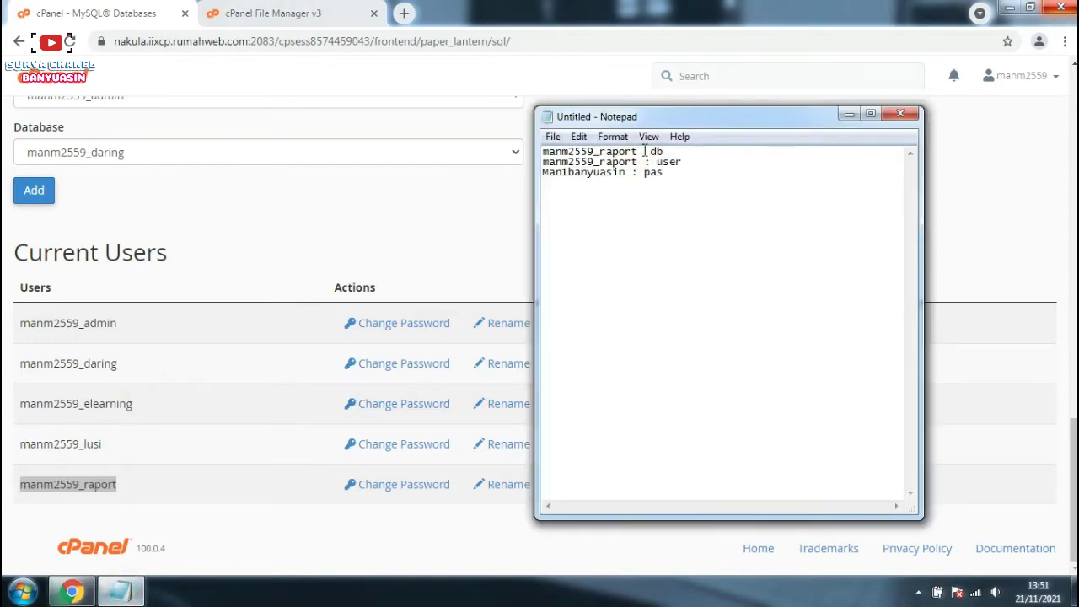
left_click(449, 226)
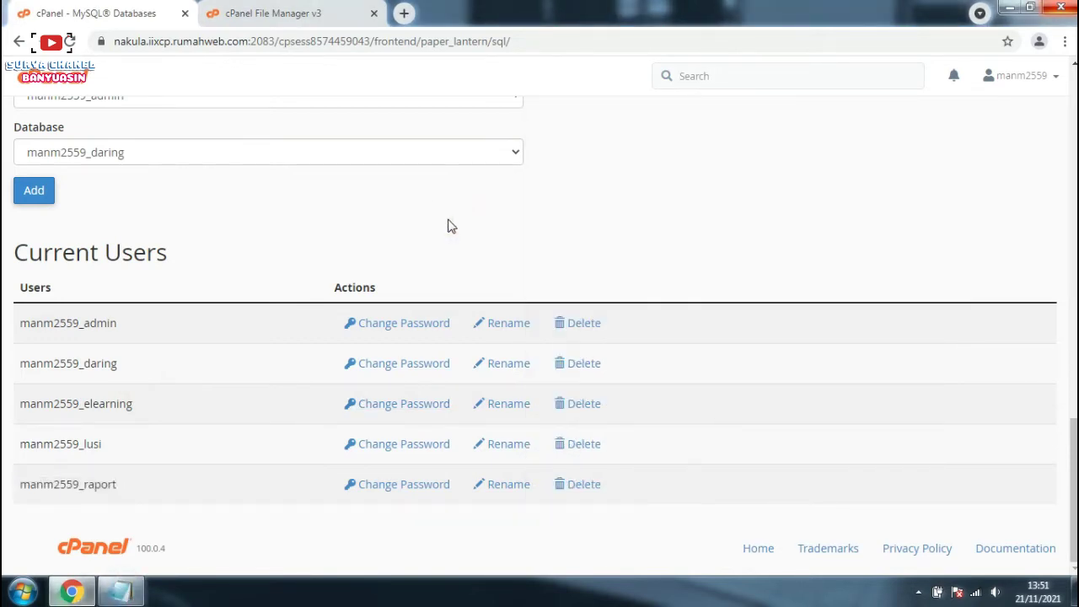
scroll(142, 120, "up", 1)
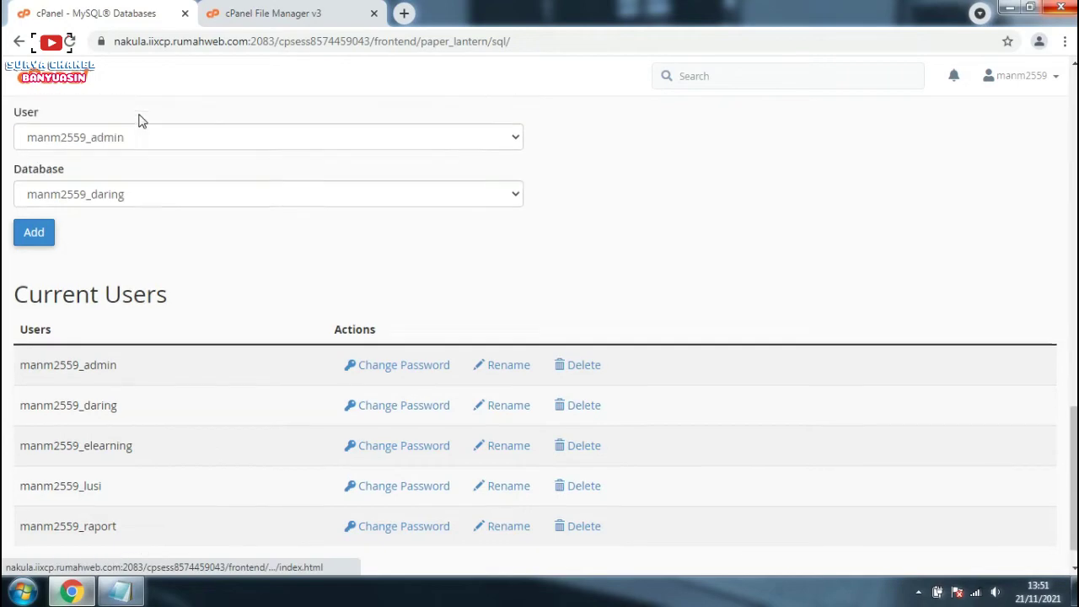
scroll(142, 120, "up", 10)
Step: From the cPanel home dashboard, open Select PHP Version in the Software section
left_click(57, 81)
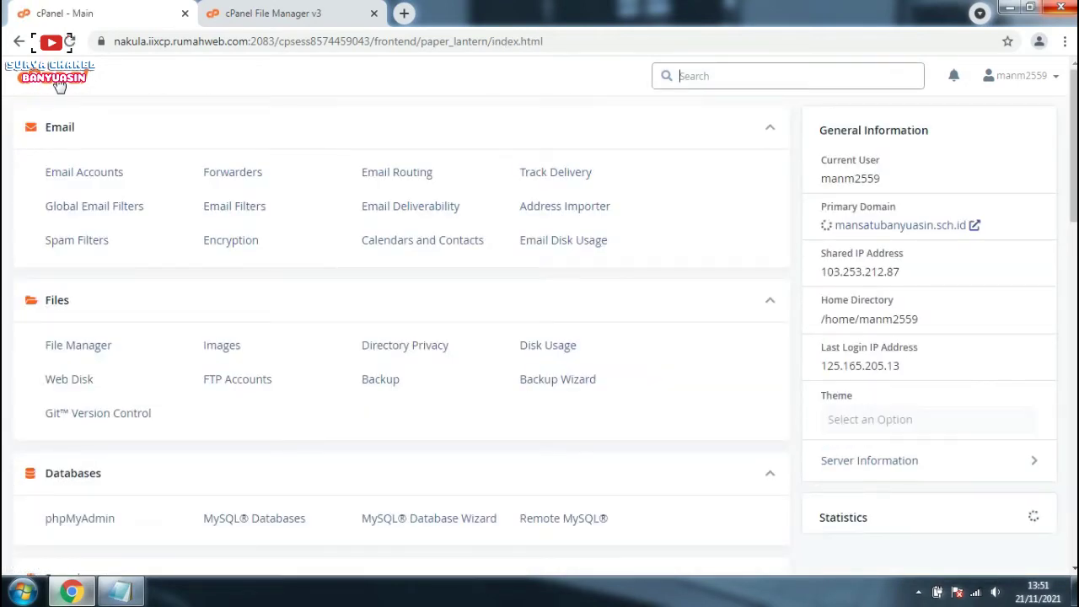
scroll(167, 393, "down", 2)
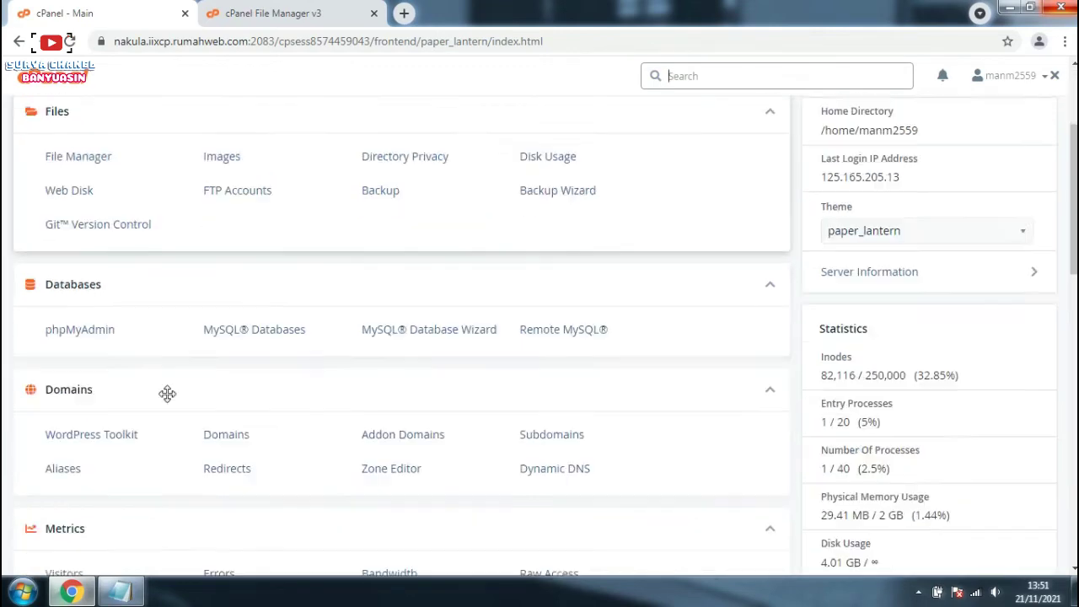
scroll(167, 392, "down", 4)
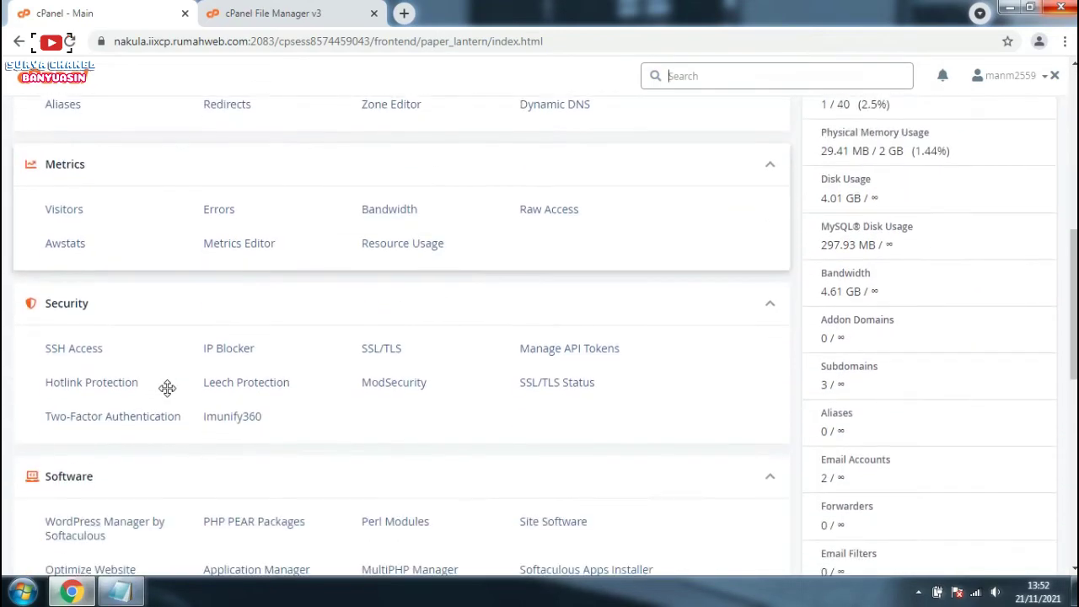
scroll(167, 387, "down", 3)
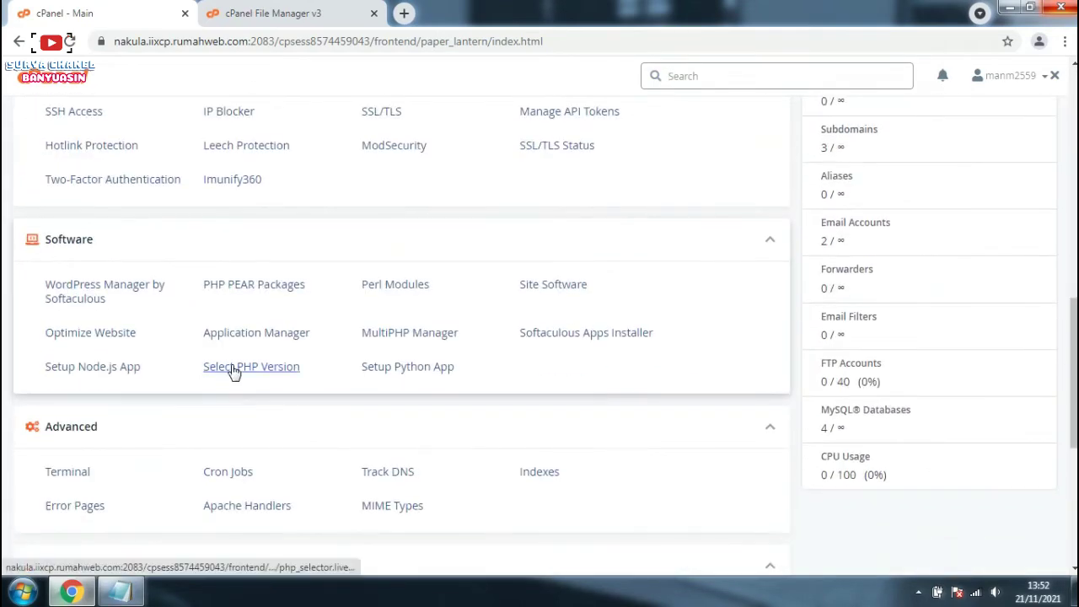
left_click(234, 369)
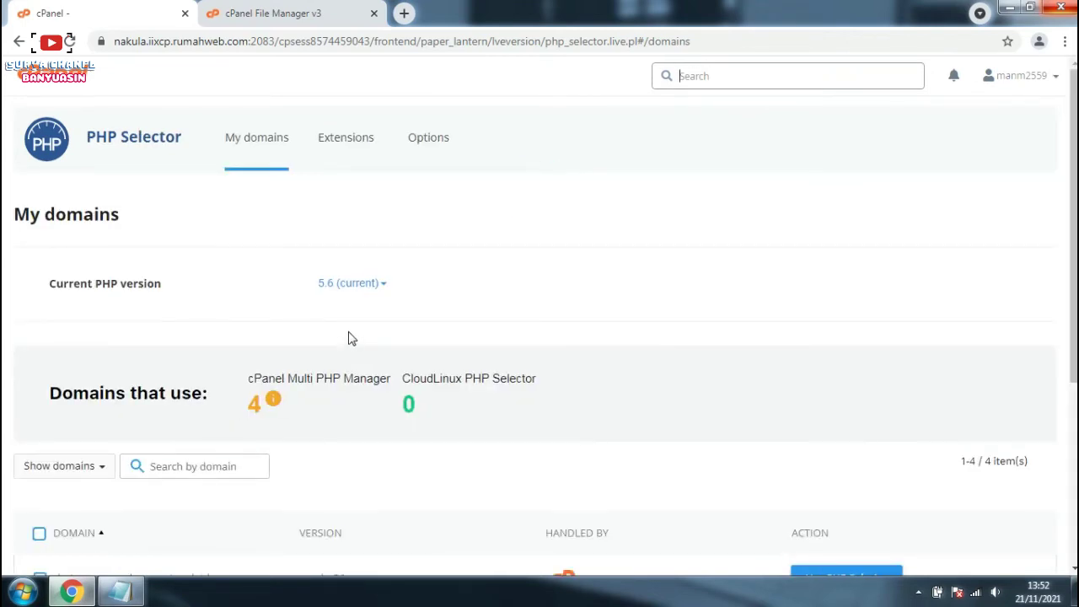
Step: Set PHP 7.2 as the current version and show its Extensions list
left_click(384, 286)
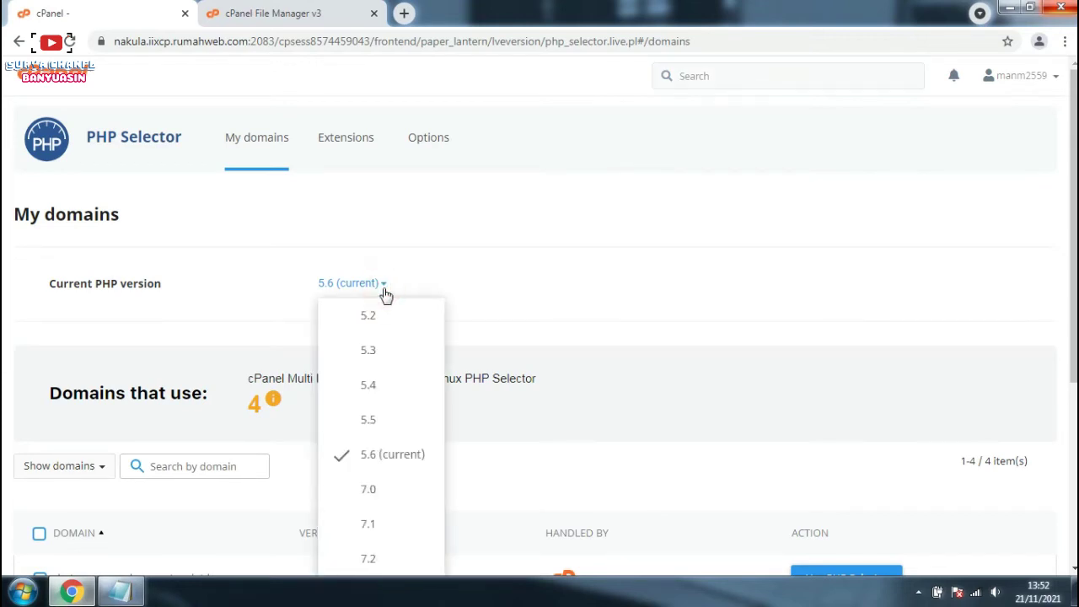
scroll(367, 504, "down", 1)
left_click(365, 478)
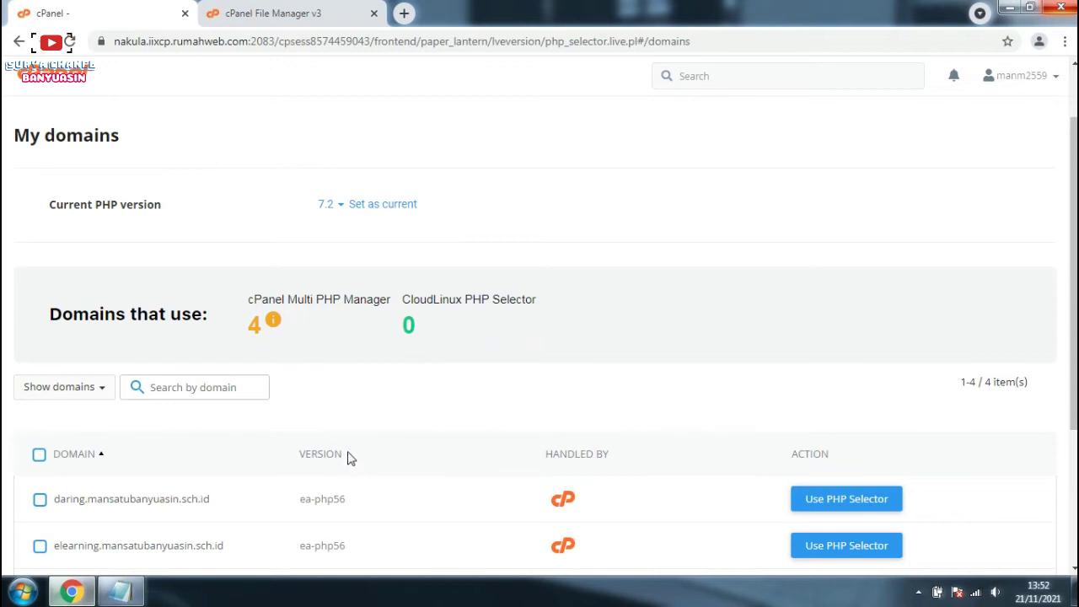
left_click(402, 210)
scroll(518, 227, "up", 1)
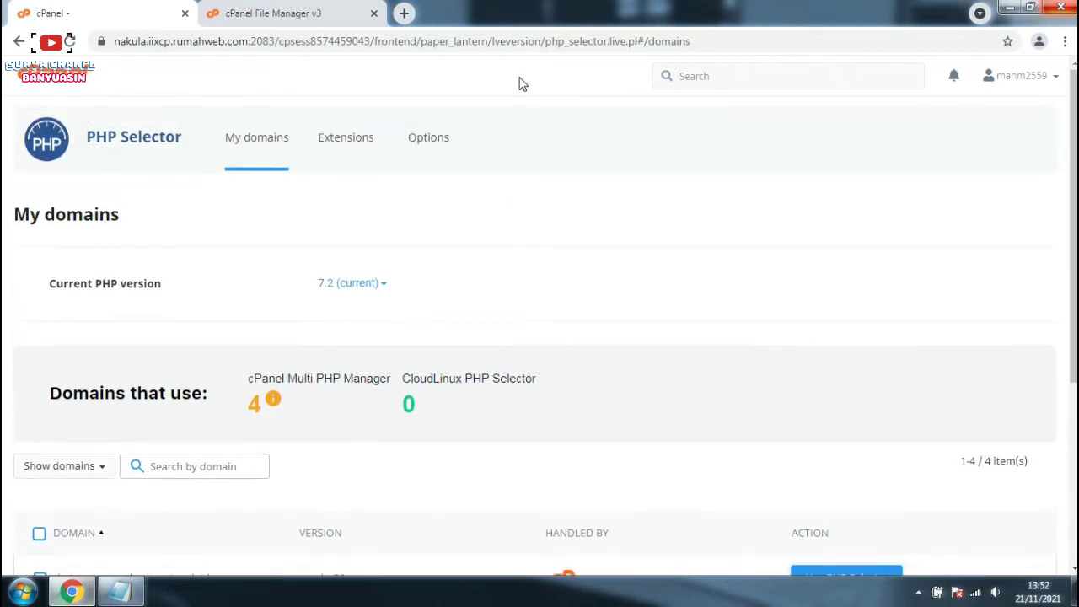
left_click(346, 145)
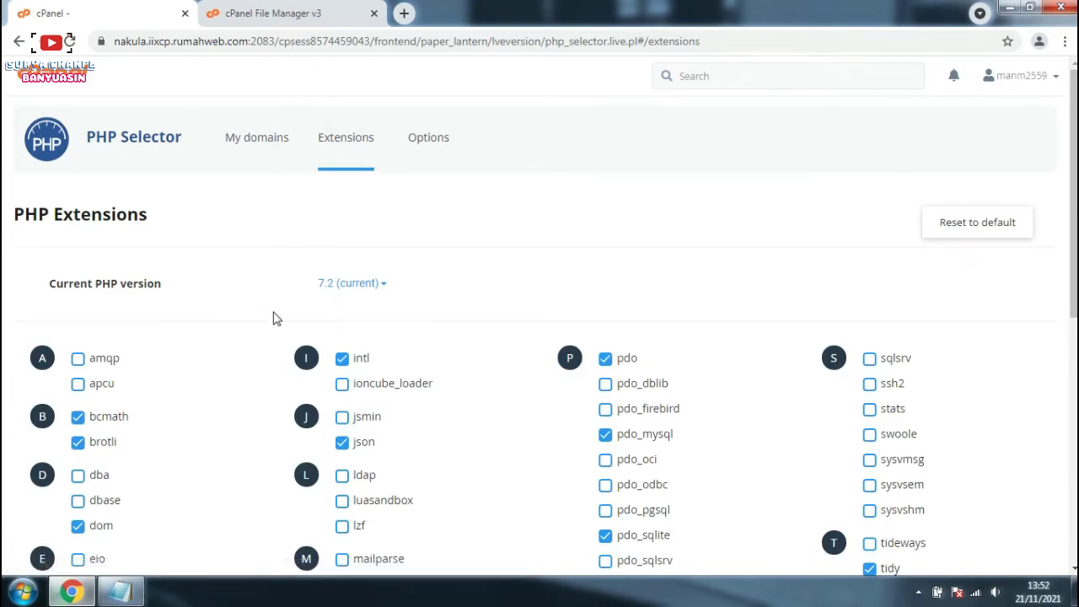
scroll(272, 315, "down", 2)
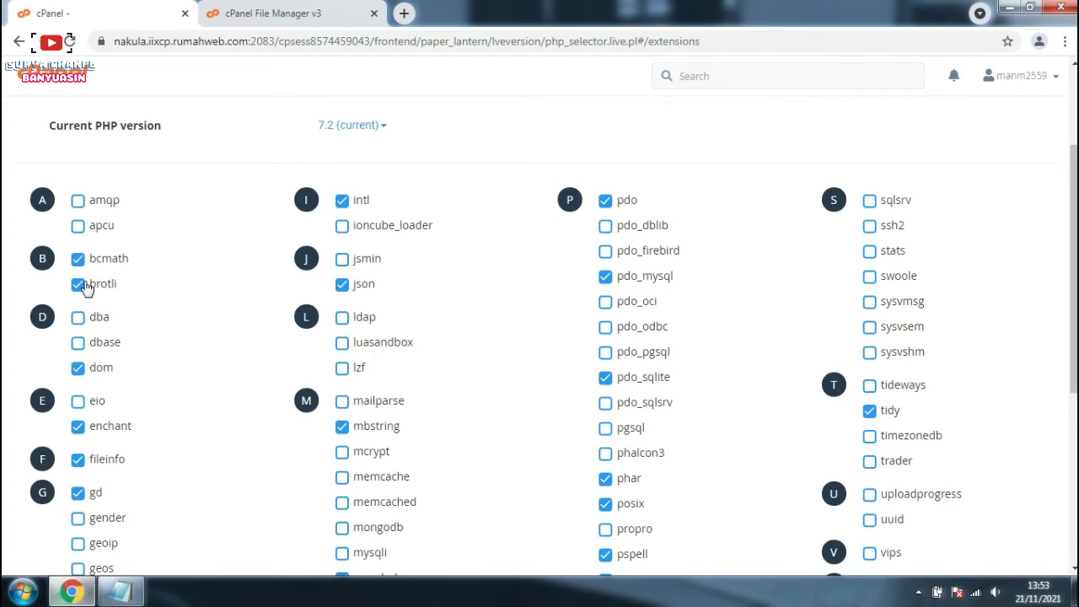
left_click(83, 285)
scroll(225, 385, "down", 1)
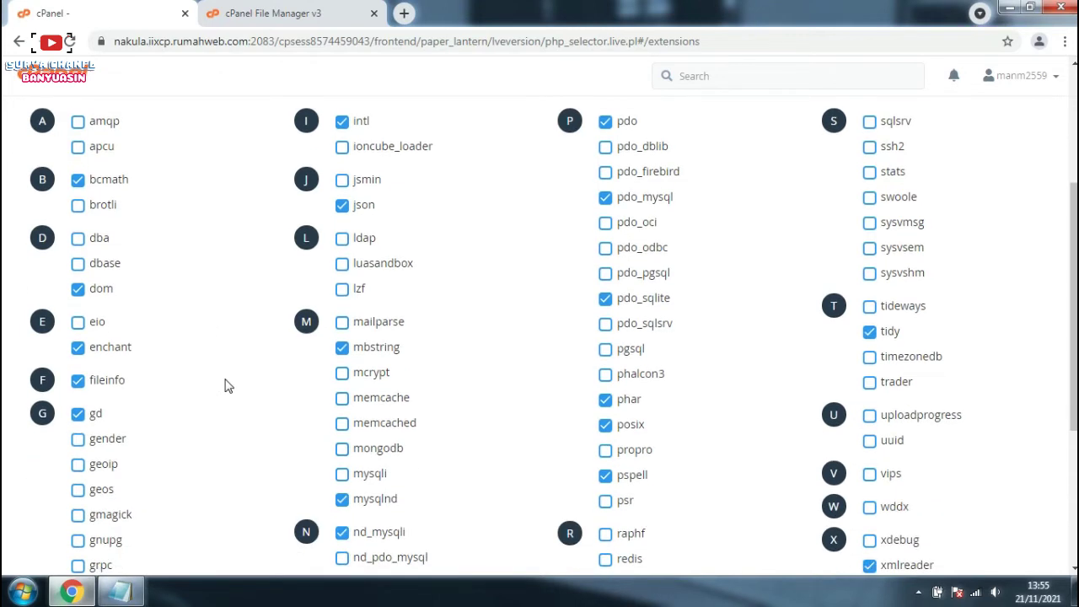
scroll(226, 385, "down", 1)
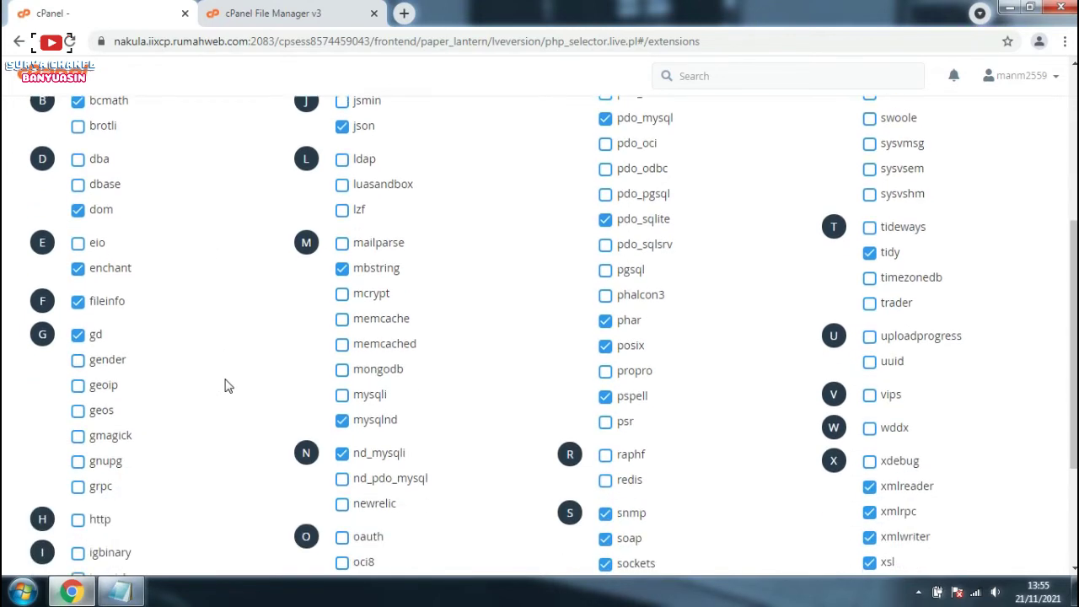
scroll(225, 385, "down", 1)
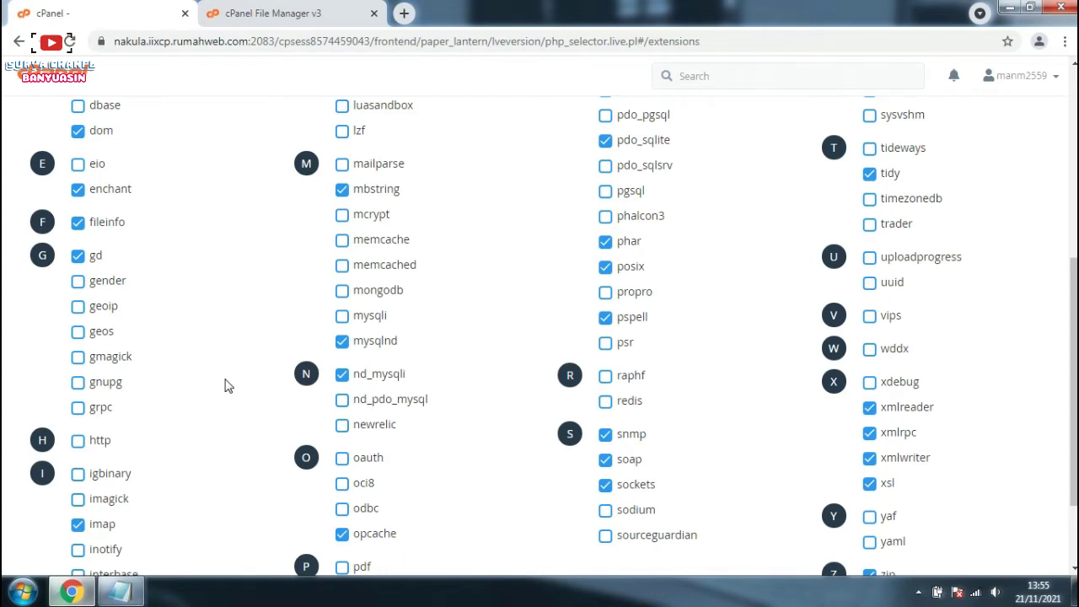
scroll(225, 385, "down", 1)
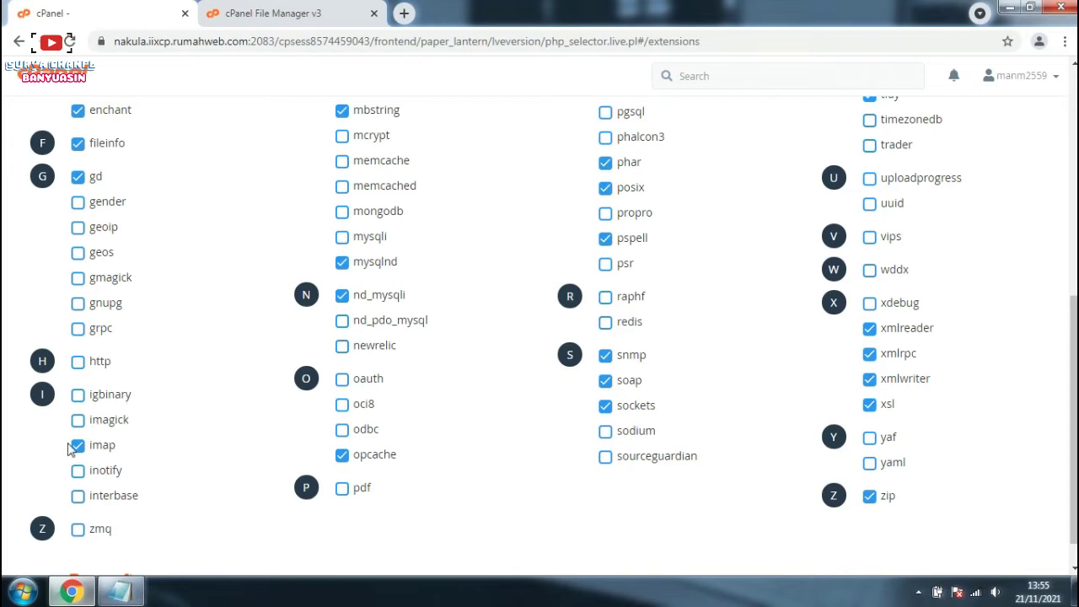
scroll(213, 386, "up", 2)
scroll(213, 386, "up", 2)
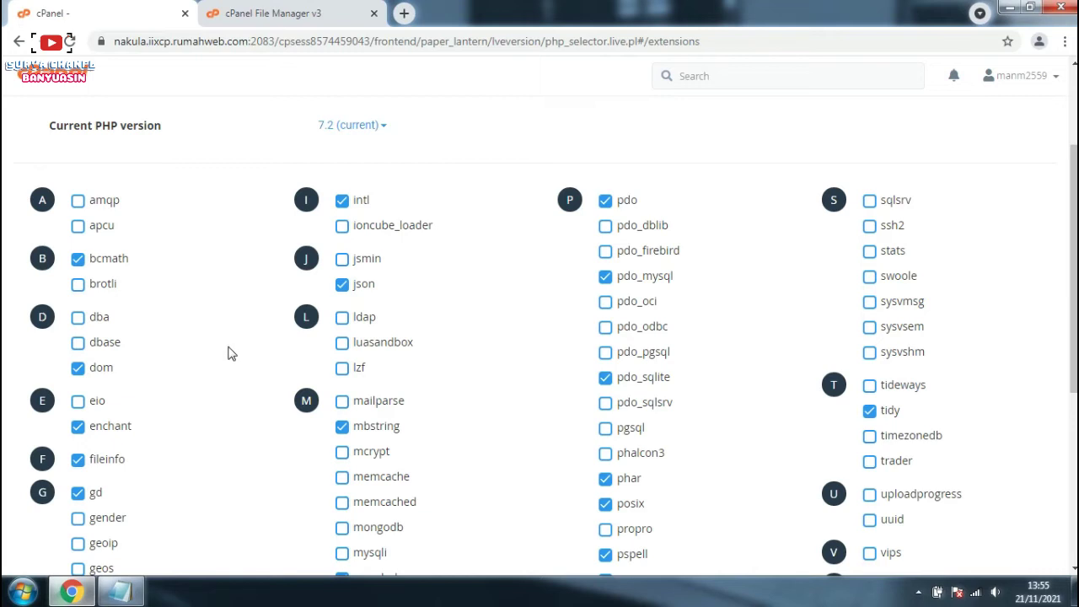
Step: Enable ioncube_loader, mcrypt, mysqli and odbc, and disable nd_mysqli
left_click(341, 227)
scroll(385, 346, "down", 1)
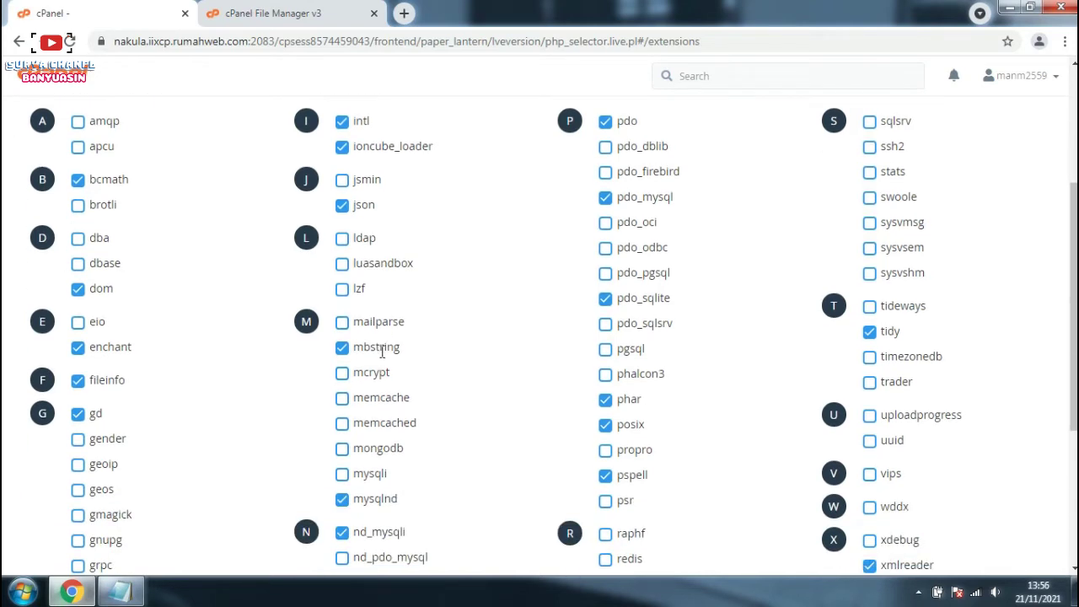
left_click(343, 376)
scroll(411, 465, "down", 1)
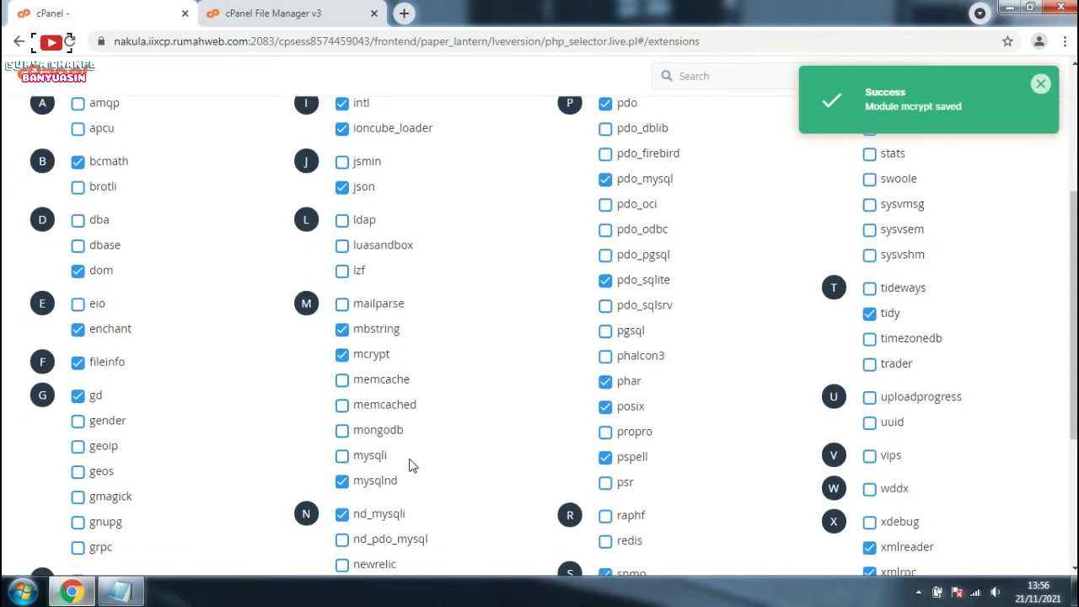
scroll(410, 466, "down", 1)
left_click(342, 394)
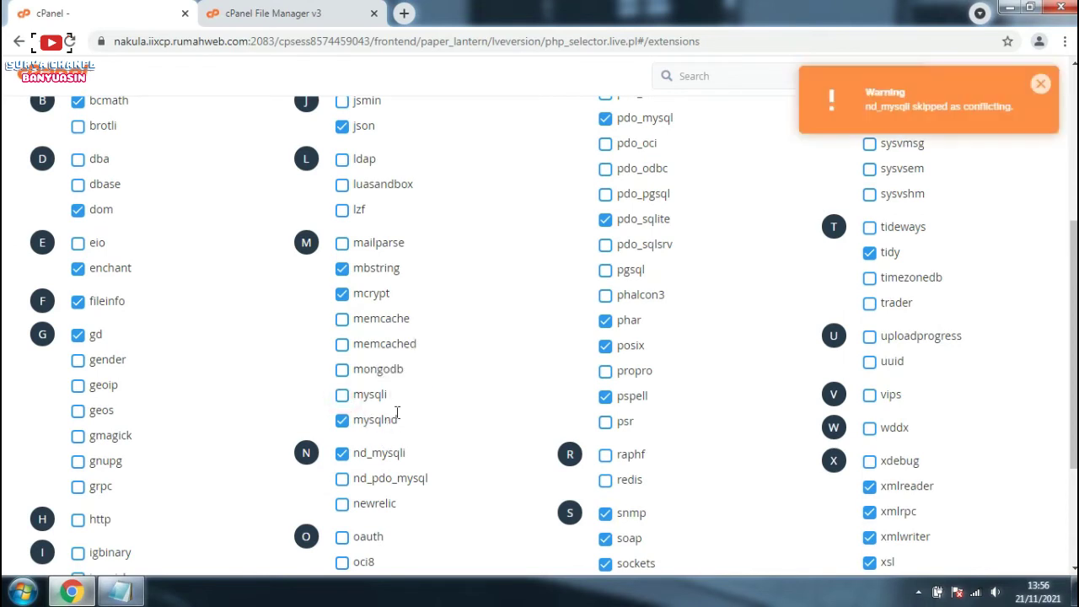
scroll(397, 412, "down", 1)
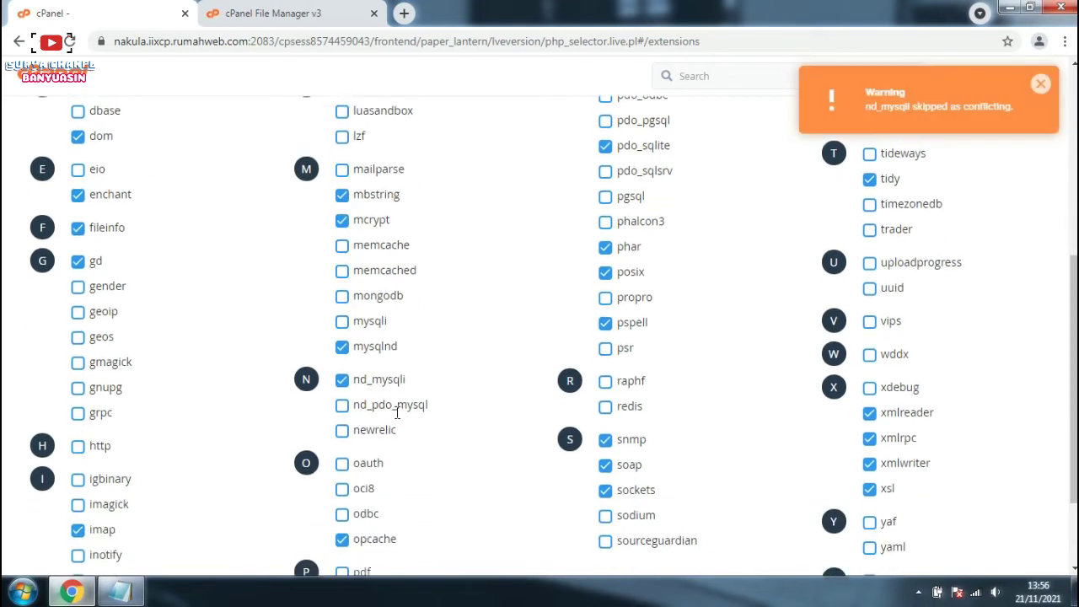
left_click(344, 378)
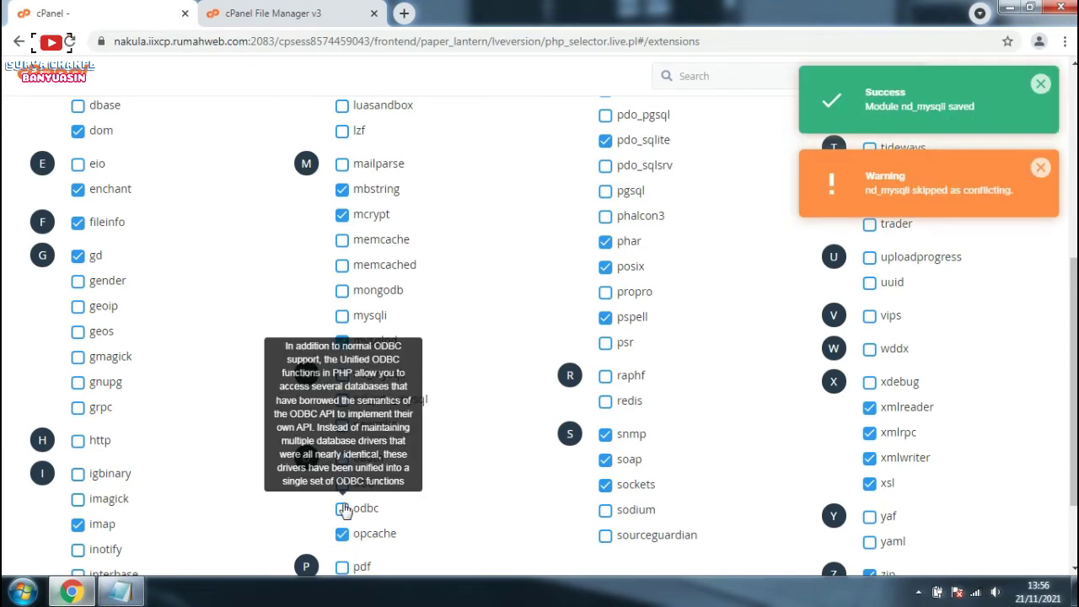
left_click(342, 508)
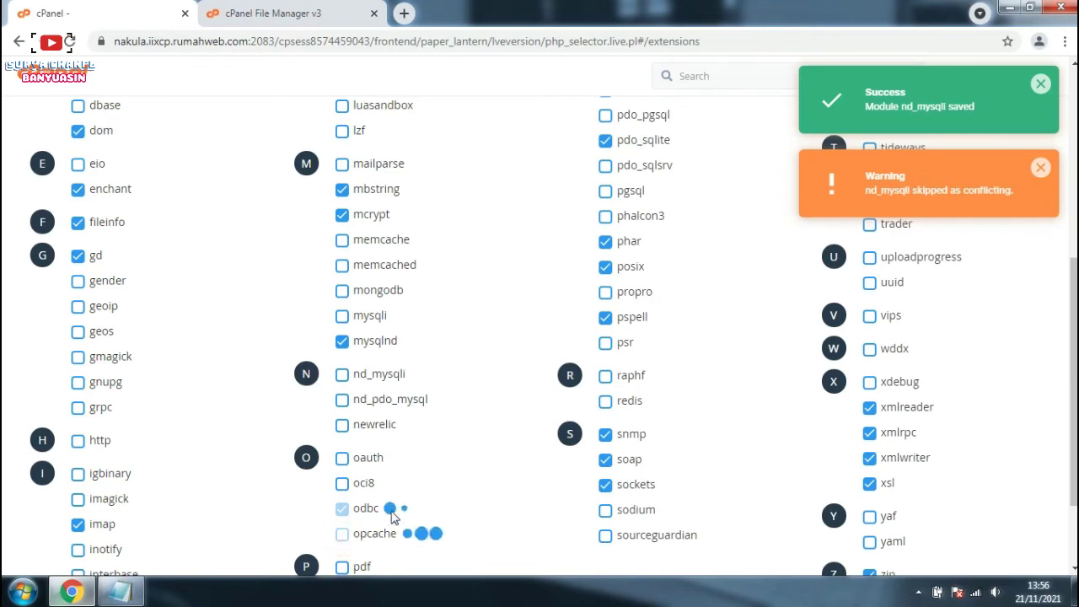
Step: Enable pdo_odbc and sourceguardian, and disable snmp
scroll(575, 379, "up", 2)
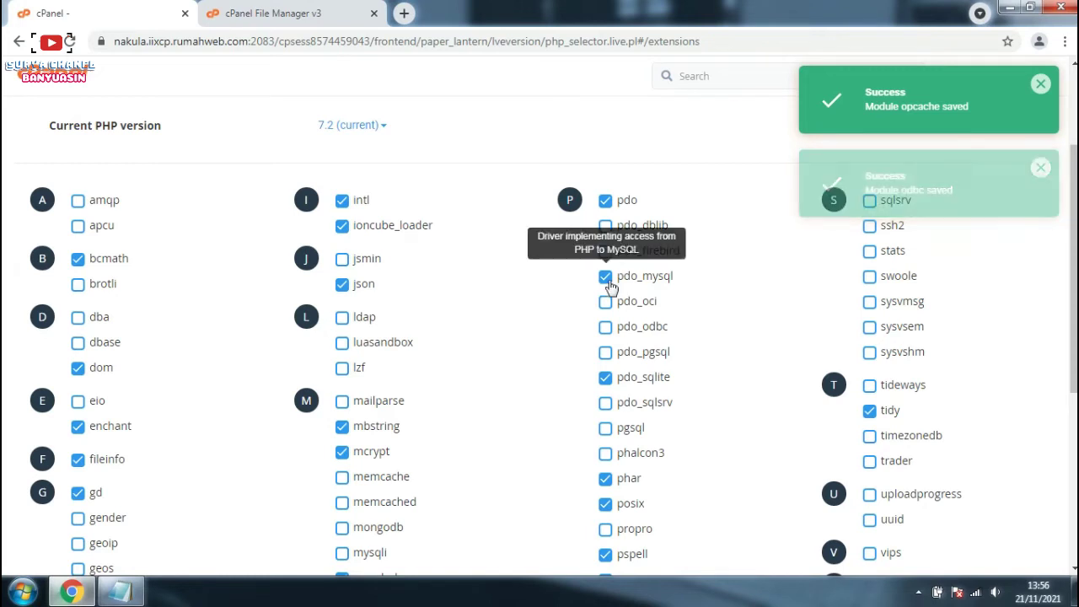
left_click(606, 328)
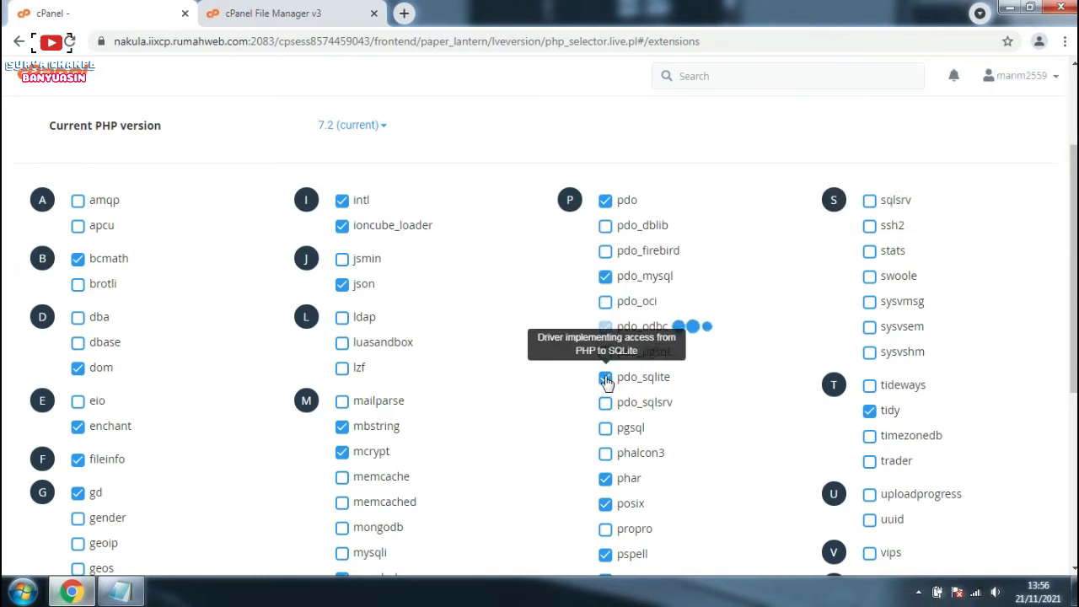
scroll(609, 421, "down", 1)
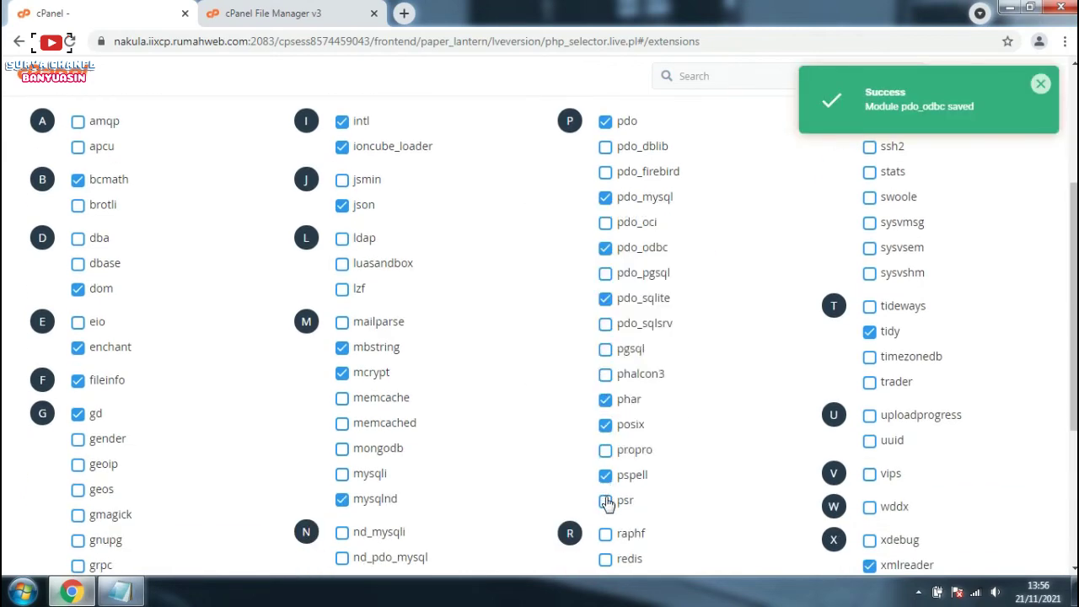
scroll(609, 499, "down", 1)
scroll(614, 503, "down", 1)
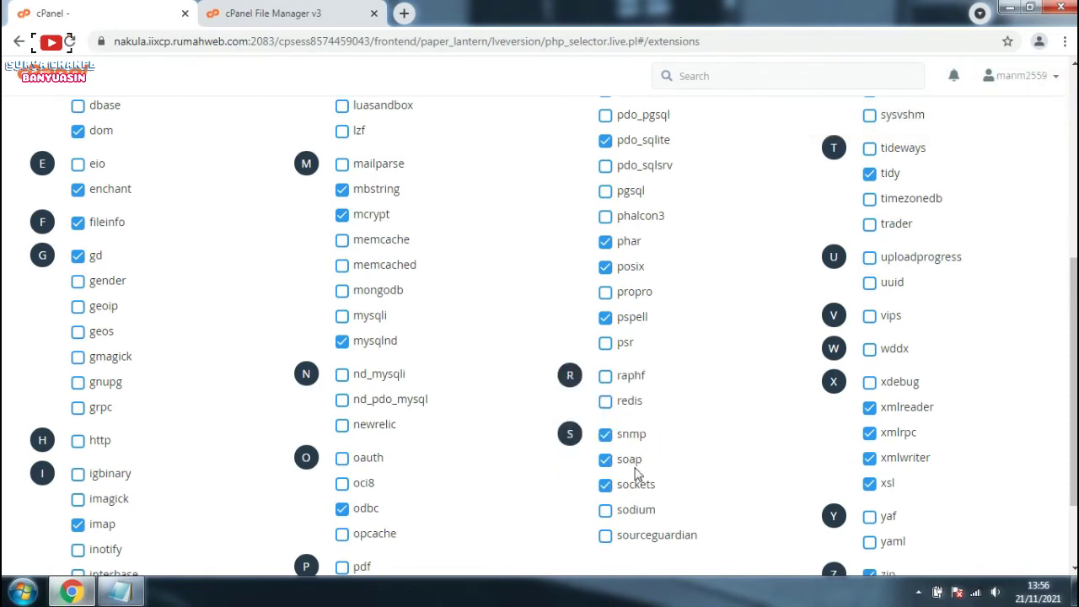
left_click(606, 434)
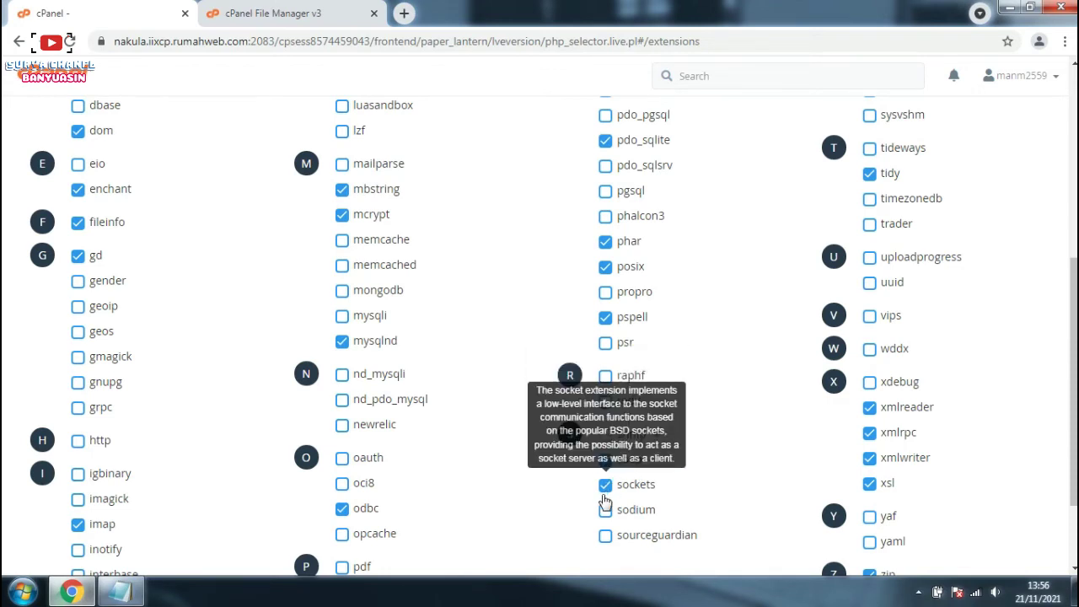
left_click(605, 535)
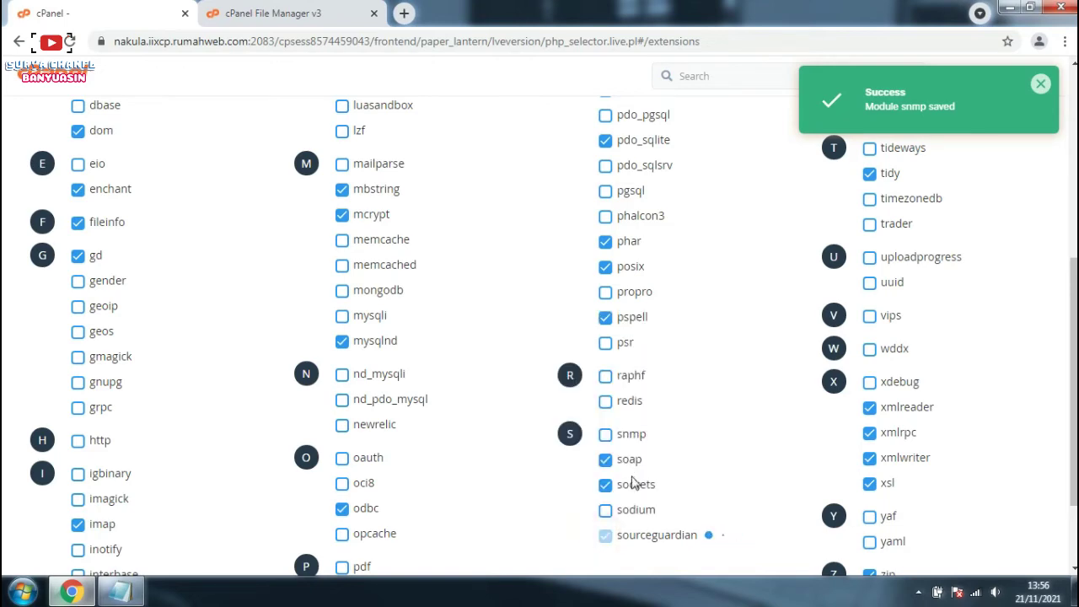
scroll(770, 304, "up", 3)
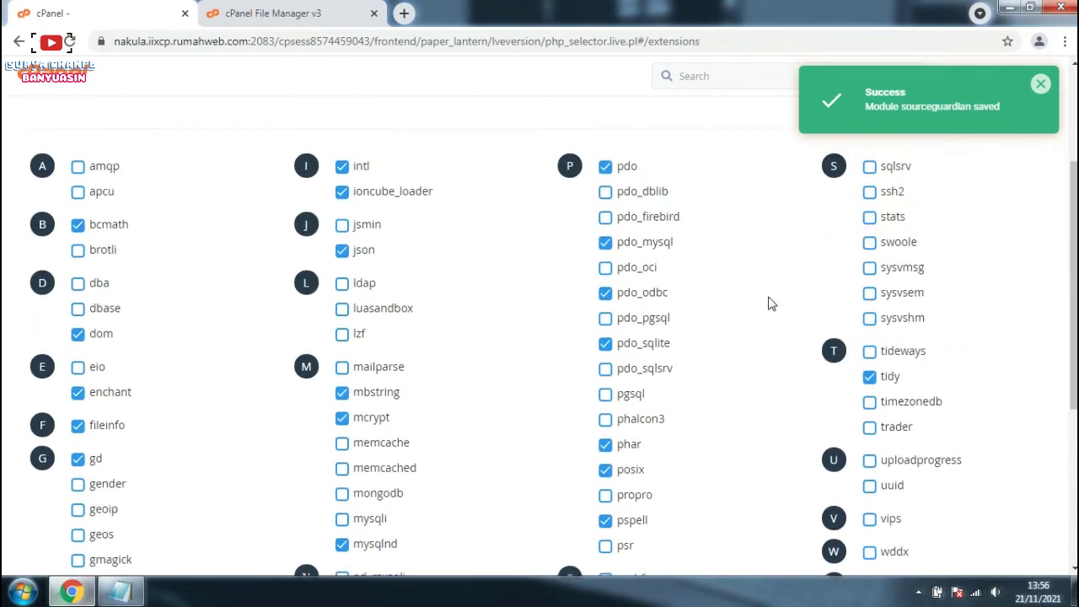
scroll(770, 303, "up", 1)
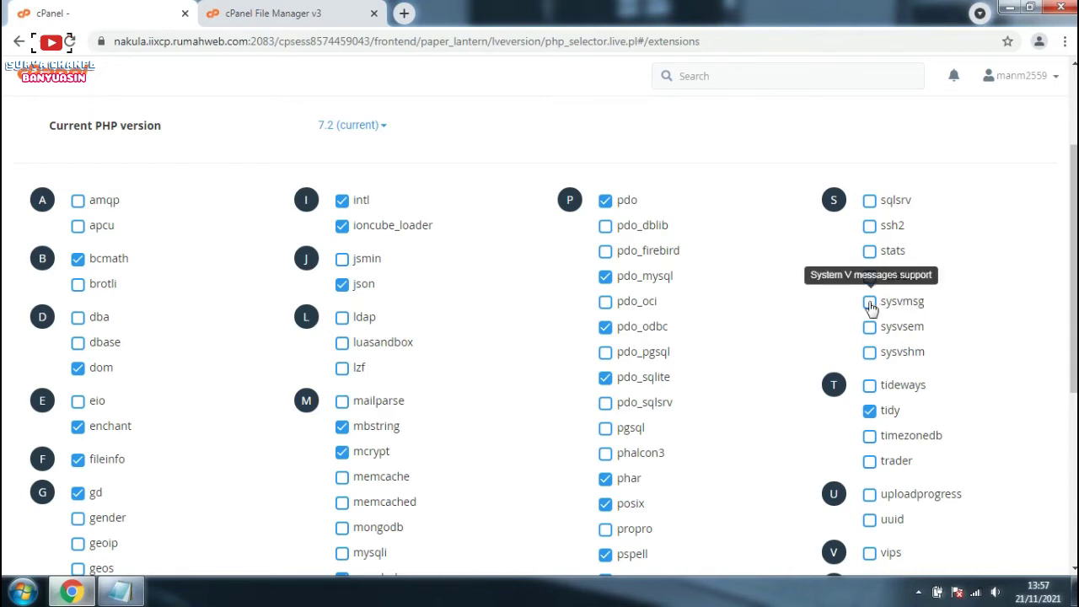
Step: Enable the sysvmsg, sysvshm, sysvsem, timezonedb and wddx extensions for PHP 7.2
left_click(869, 301)
left_click(869, 353)
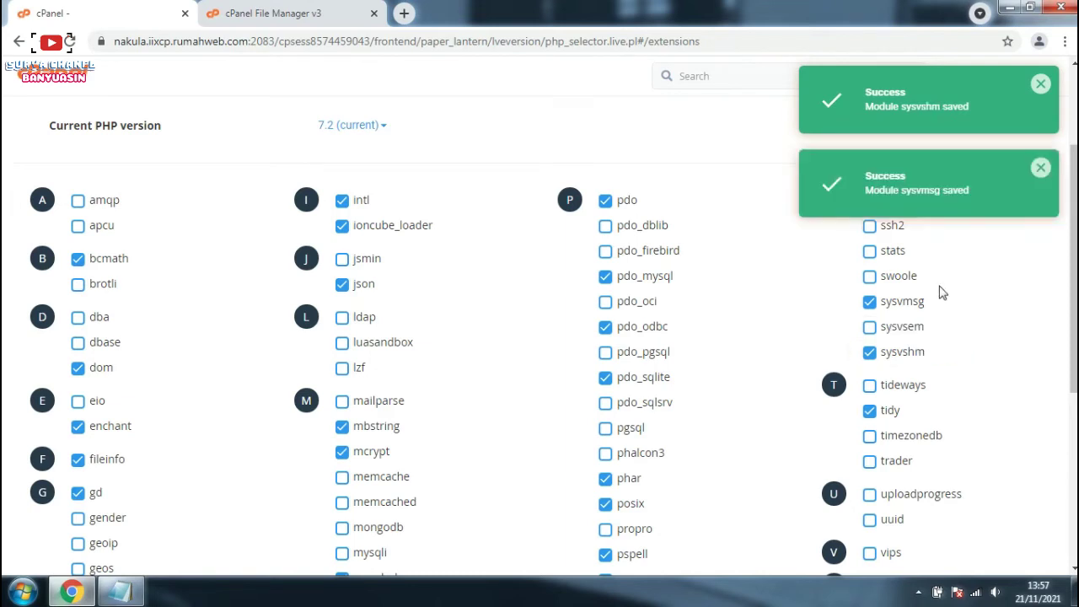
left_click(870, 327)
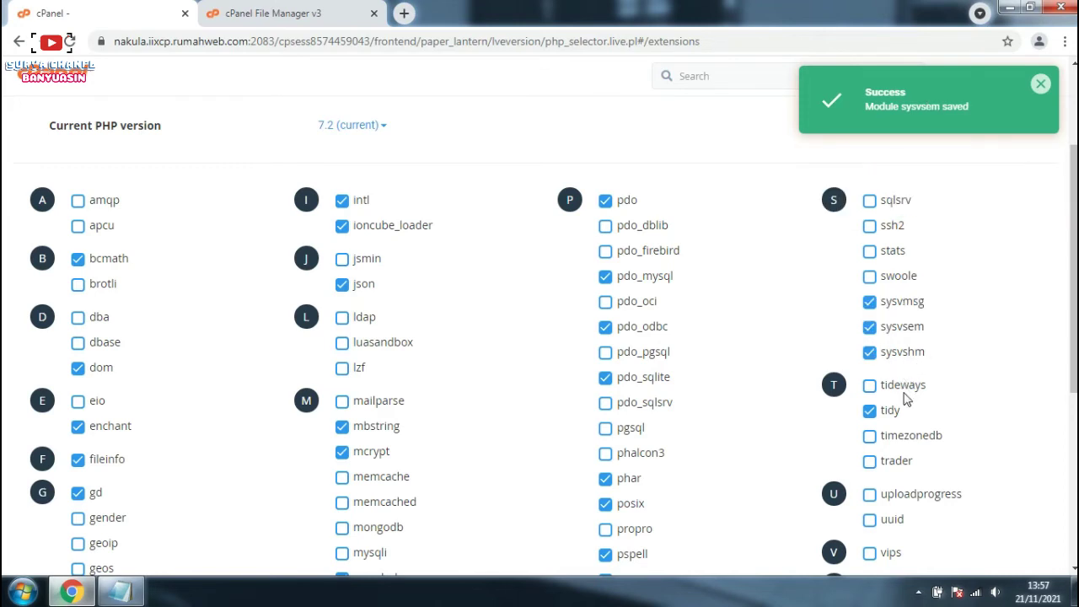
left_click(869, 436)
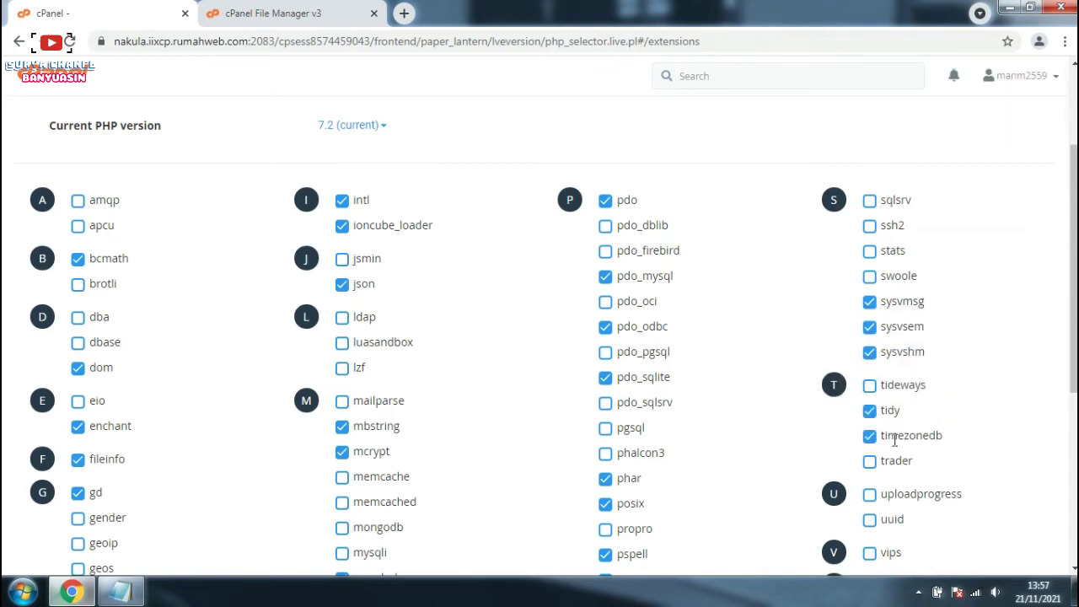
scroll(894, 438, "down", 3)
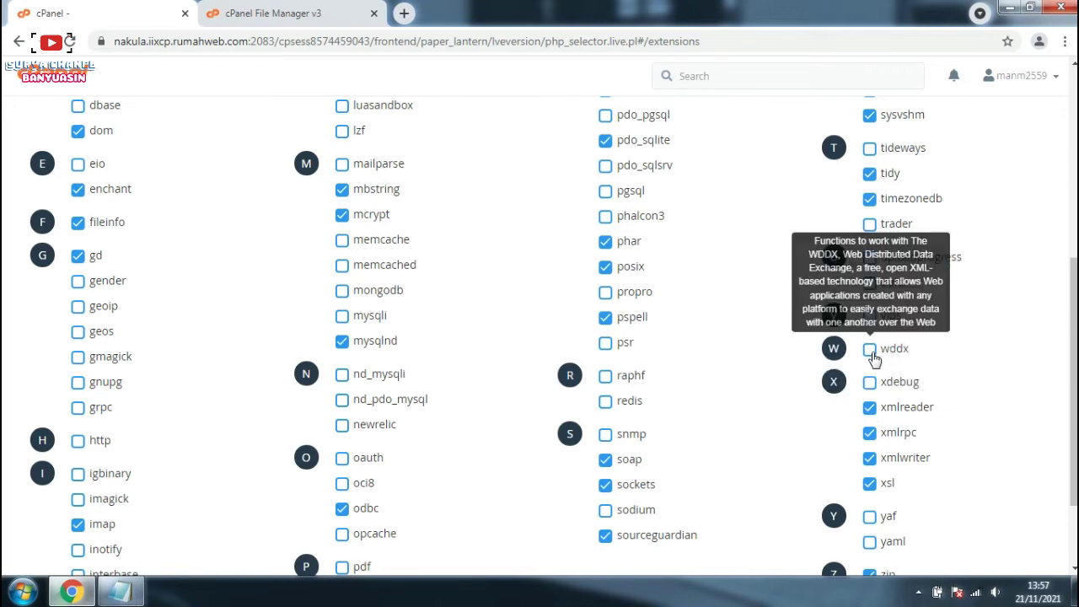
left_click(869, 351)
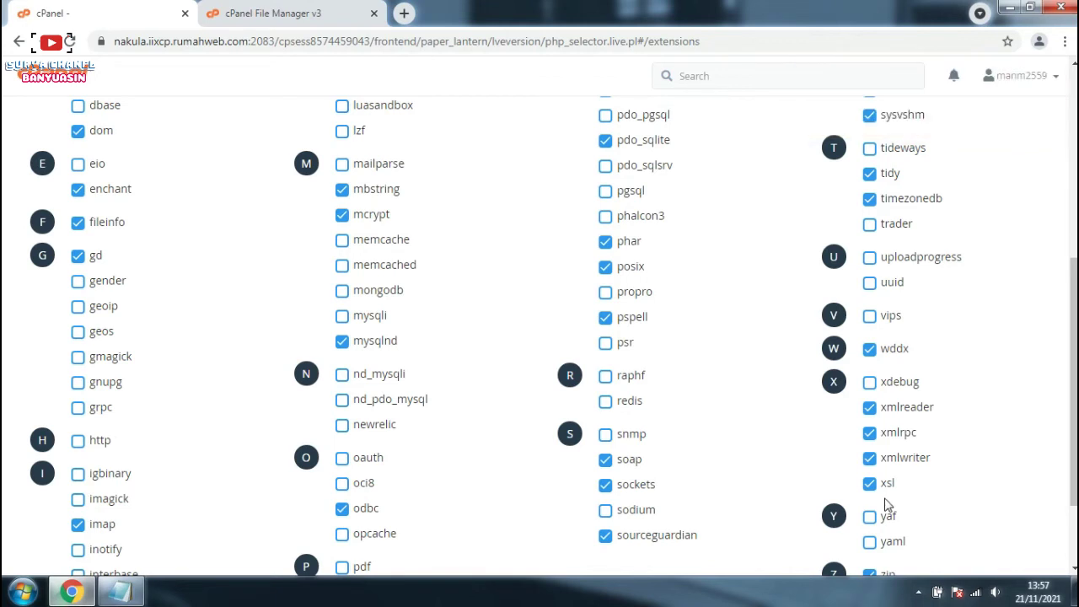
scroll(893, 533, "down", 2)
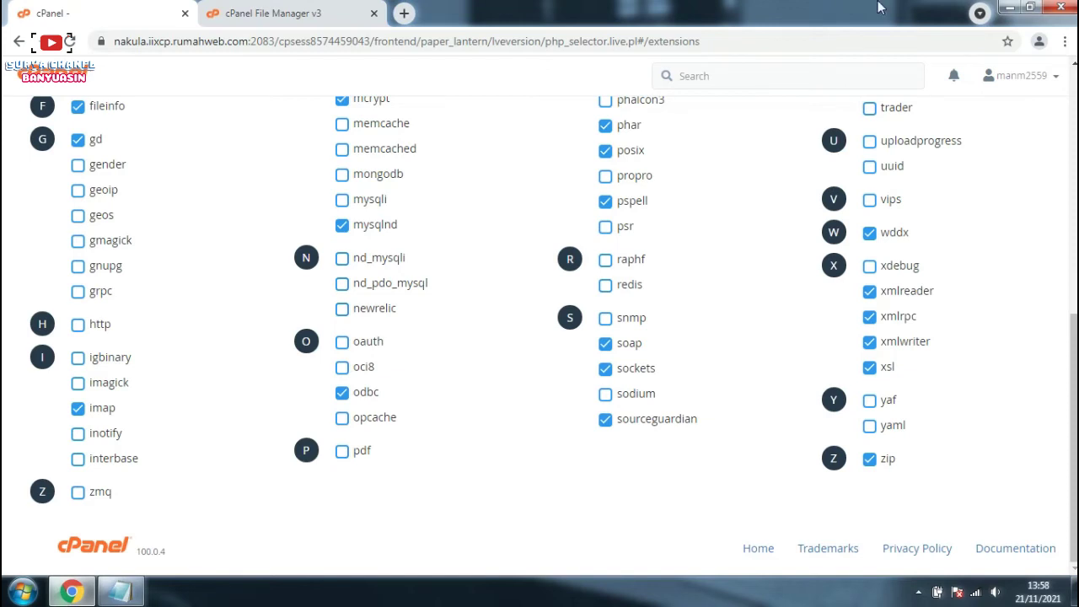
scroll(1069, 360, "up", 5)
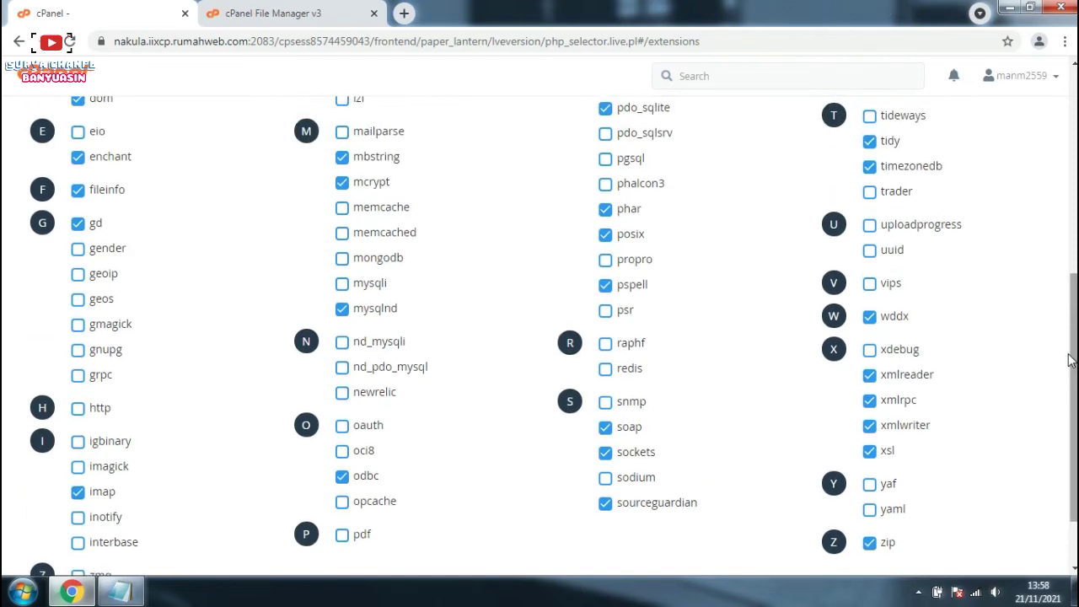
scroll(1067, 361, "up", 2)
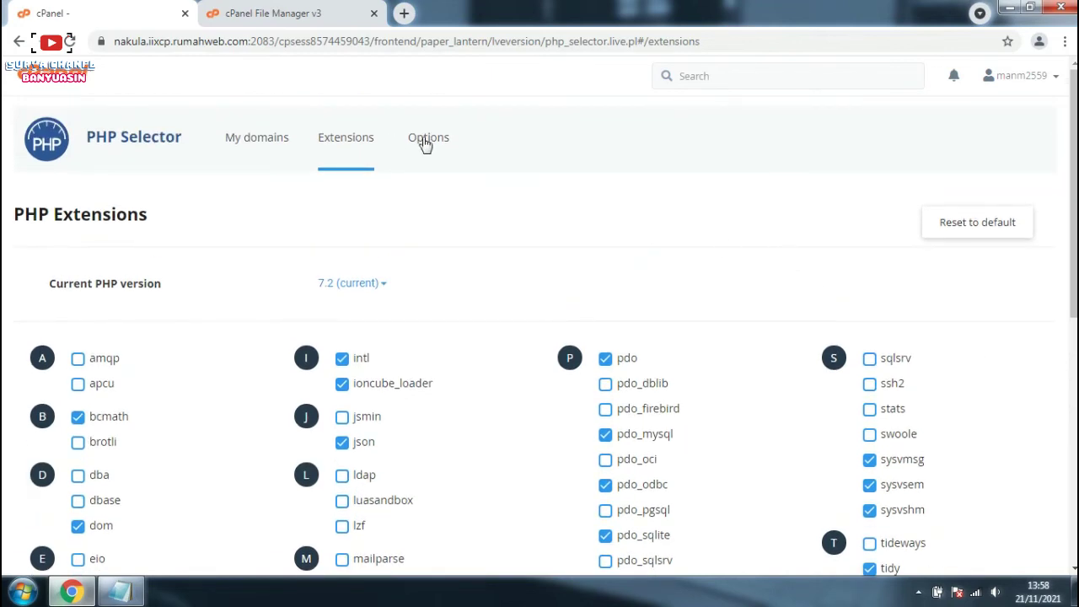
Step: In the PHP Options settings, replace max_input_time's value of 60 with -1
left_click(425, 141)
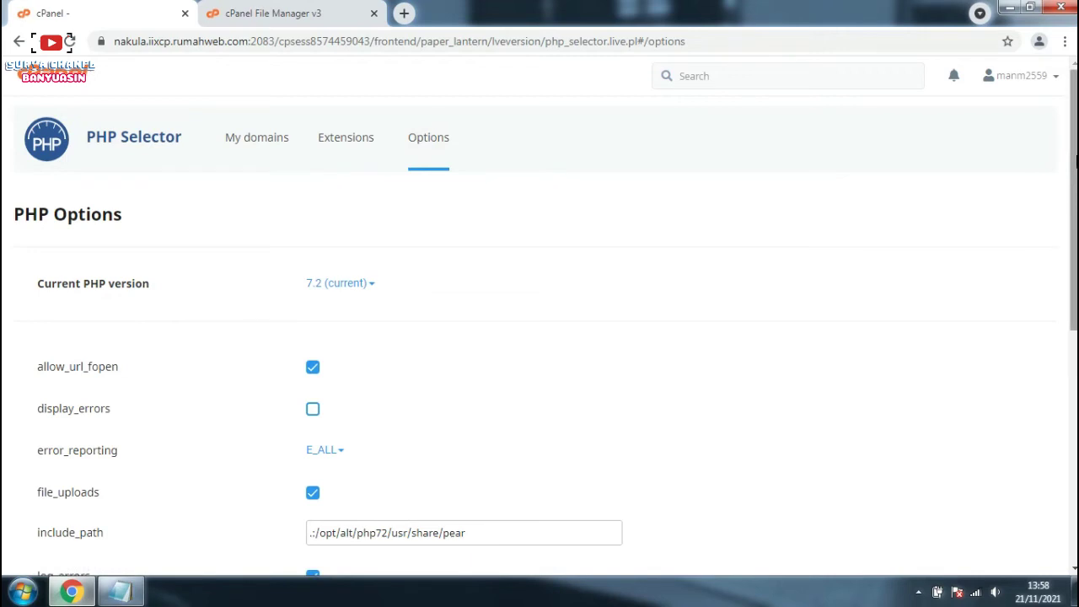
left_click_drag(1076, 160, 1055, 233)
mouse_move(241, 234)
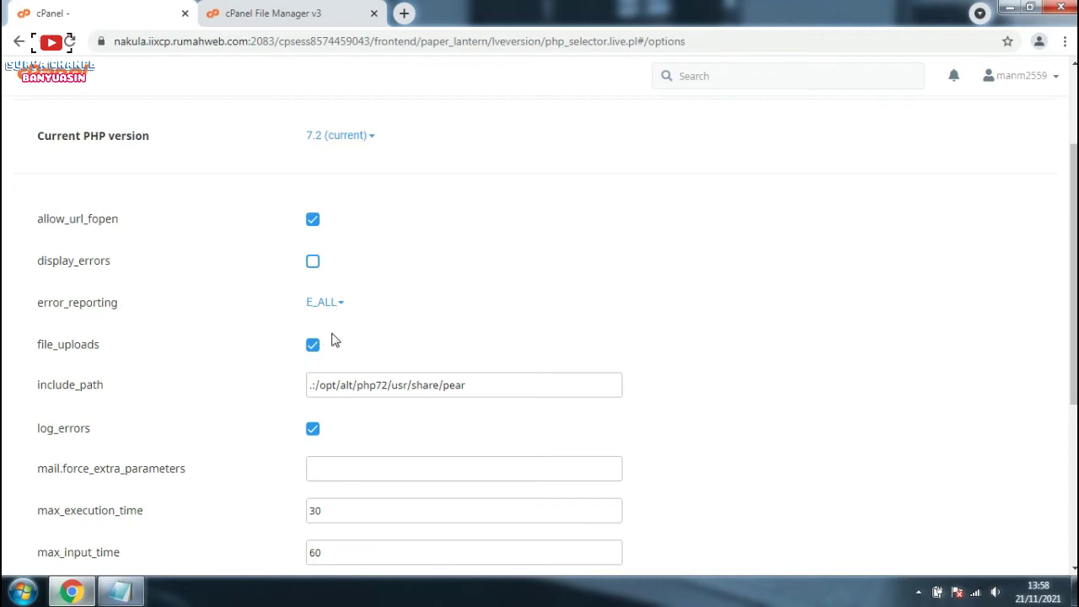
scroll(341, 417, "down", 1)
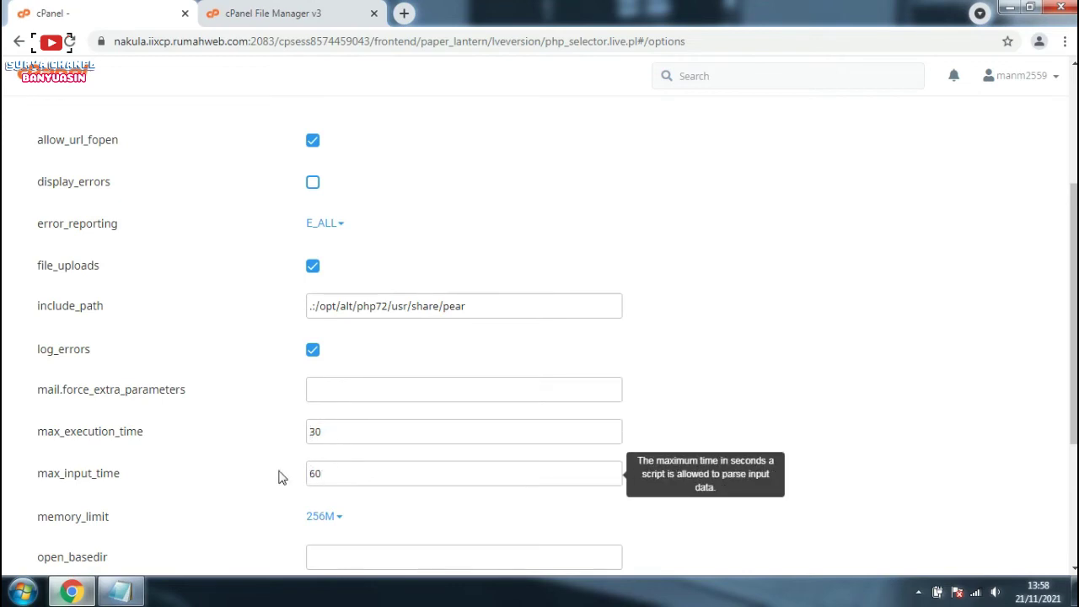
double_click(341, 469)
key("BackSpace")
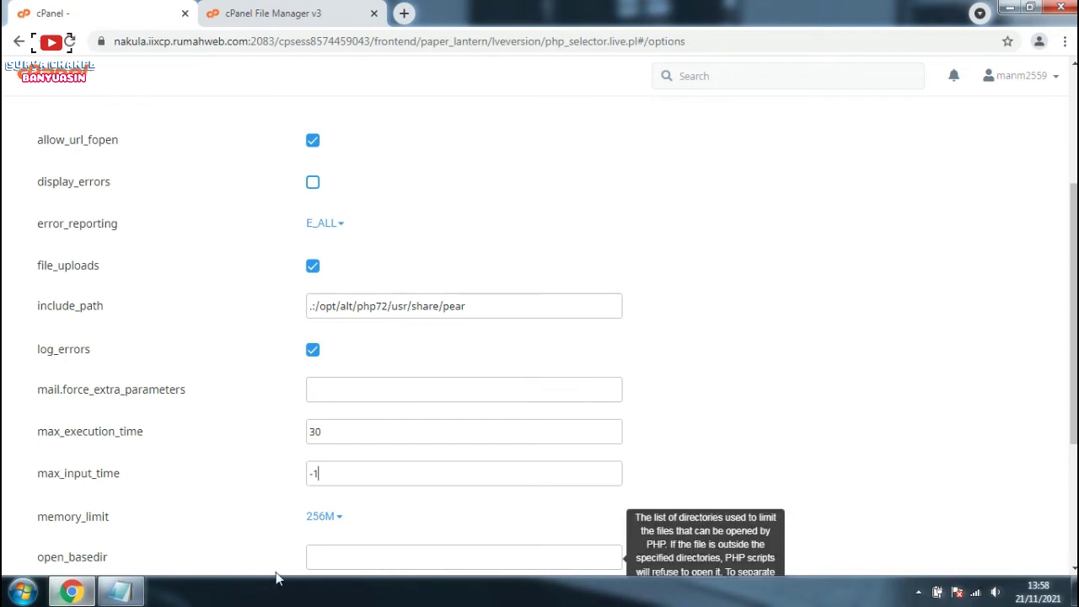
Step: Set memory_limit to 512M
scroll(337, 489, "down", 2)
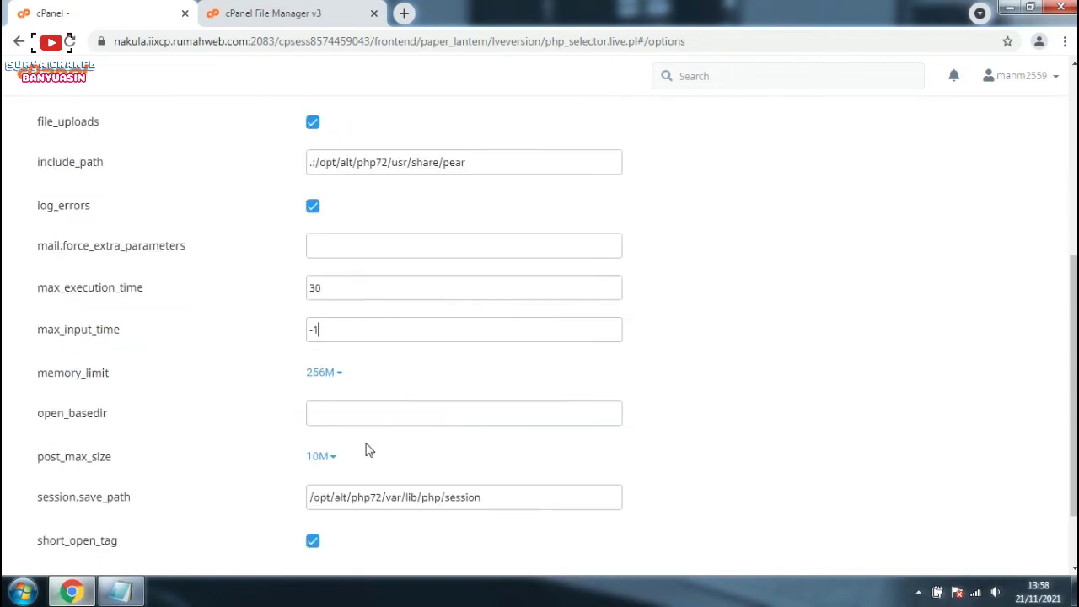
left_click(340, 360)
scroll(362, 505, "down", 1)
left_click(363, 489)
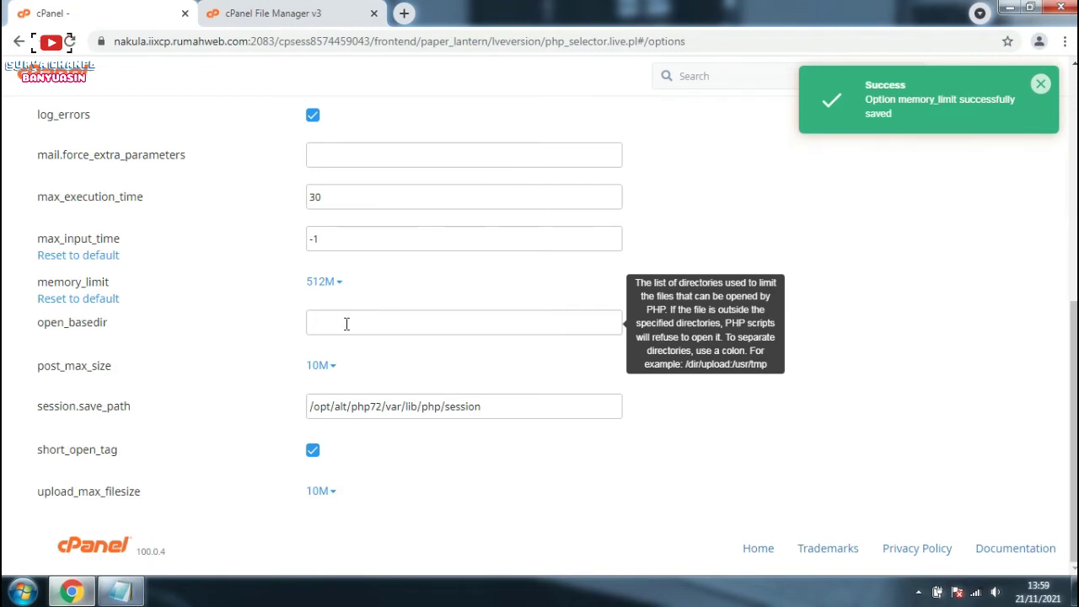
Step: Choose 128M for post_max_size and 1G for upload_max_filesize
left_click(321, 365)
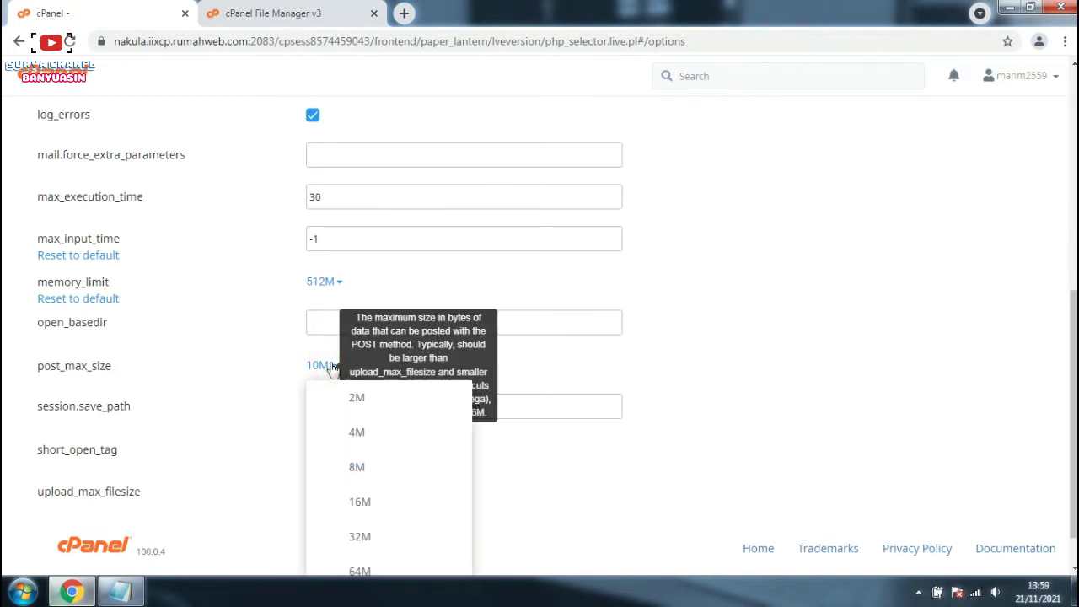
scroll(348, 426, "down", 1)
left_click(357, 559)
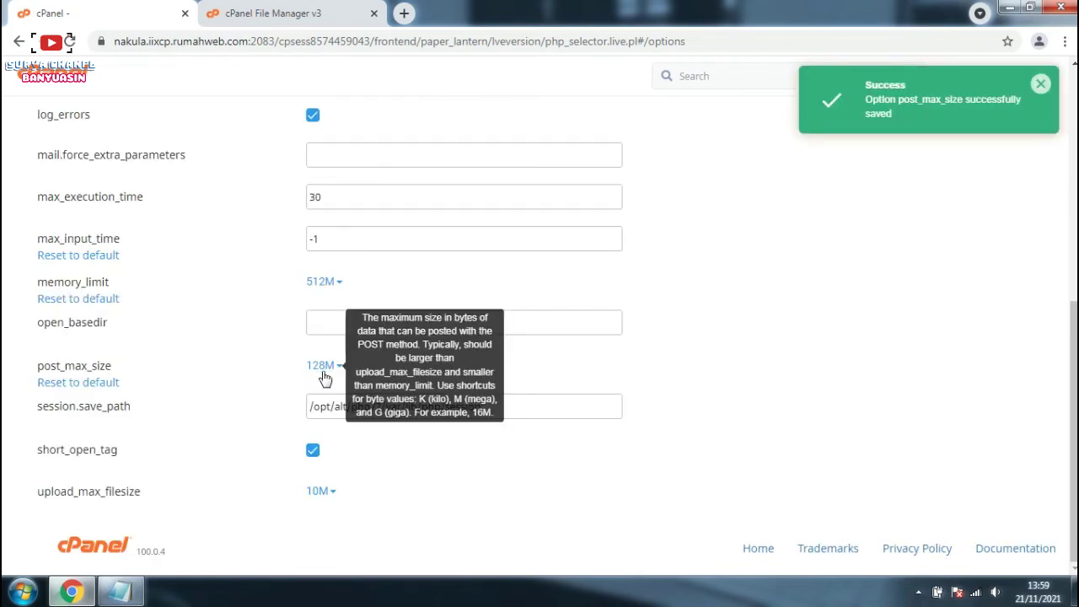
left_click(324, 492)
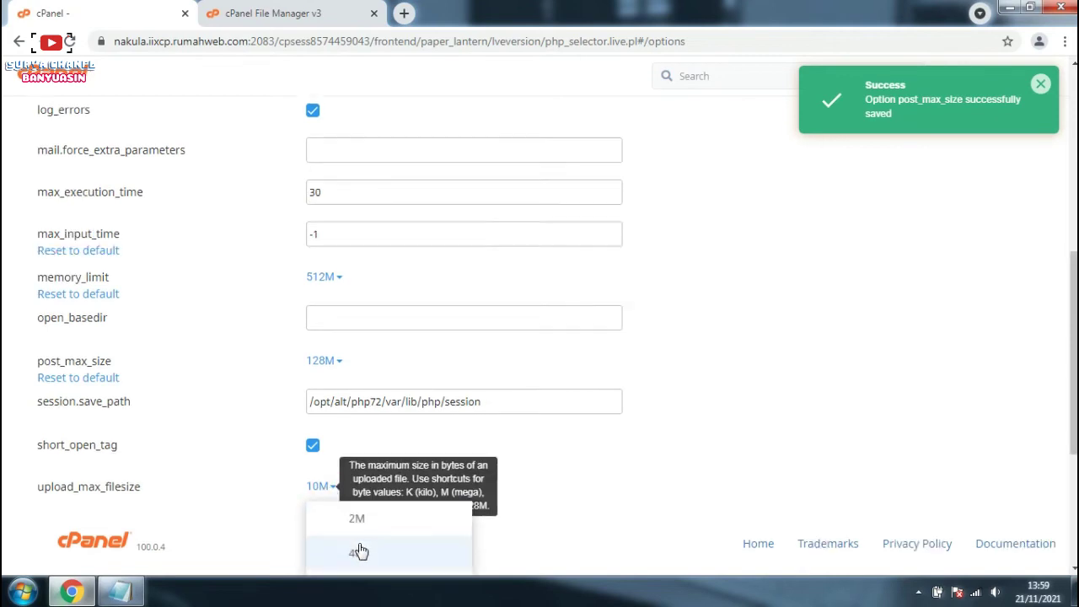
scroll(358, 550, "down", 3)
left_click(358, 561)
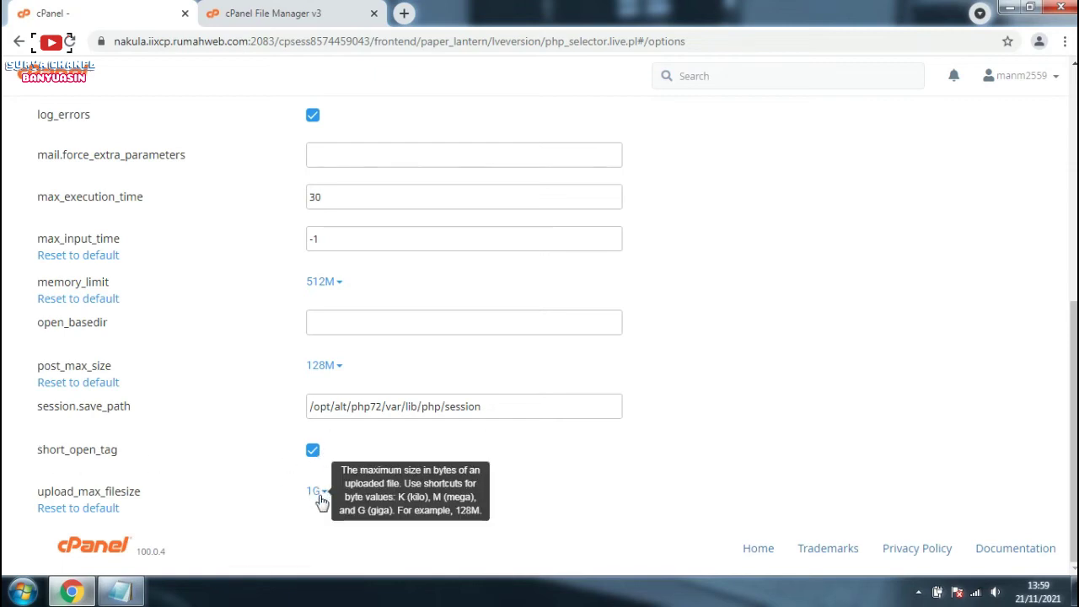
scroll(445, 394, "up", 1)
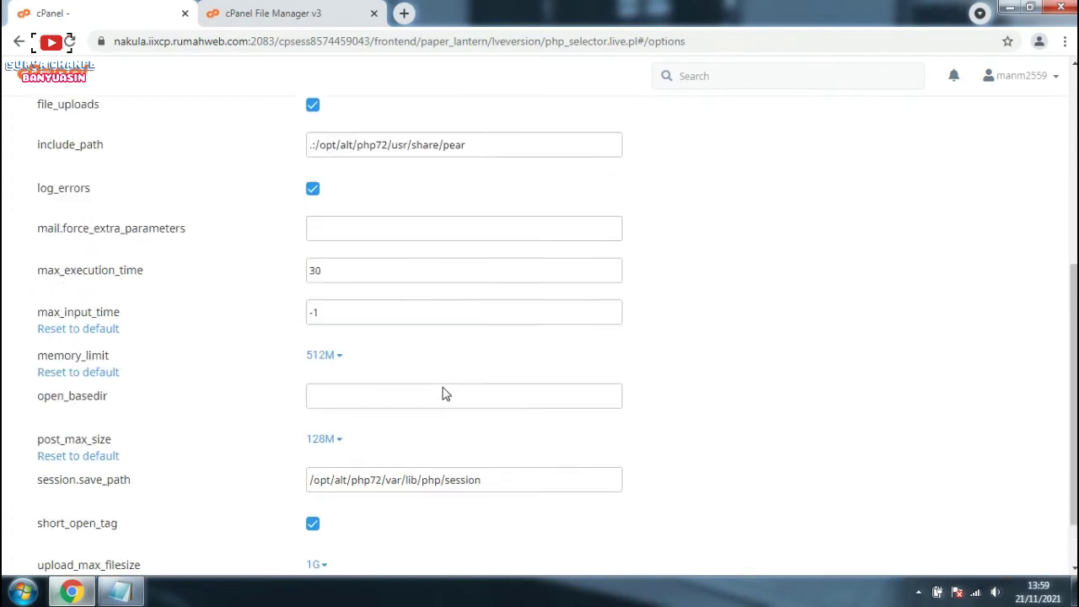
scroll(445, 393, "up", 1)
scroll(354, 289, "up", 4)
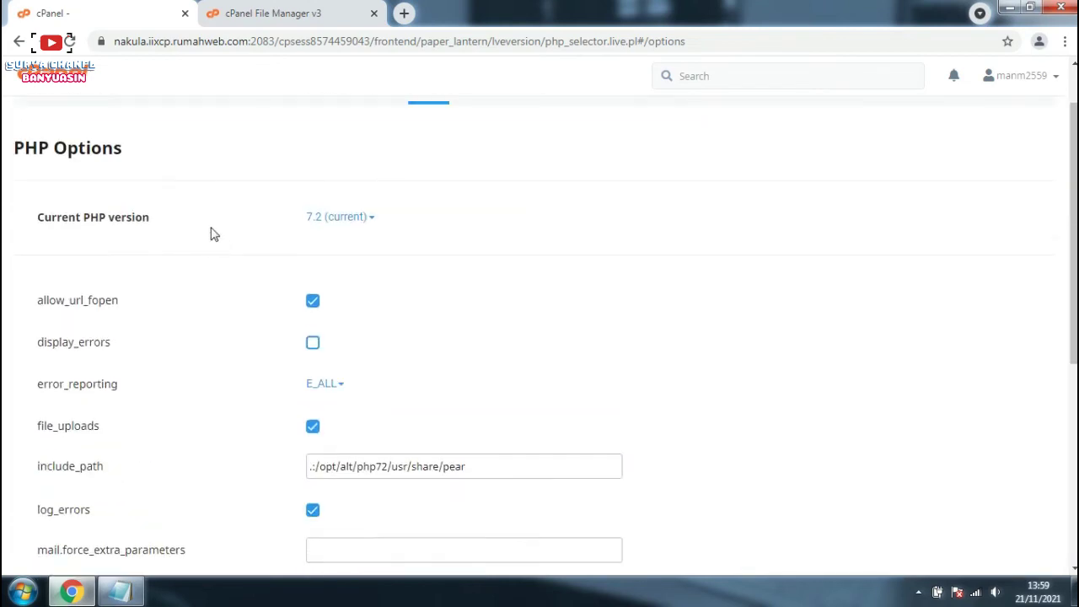
Step: Open MultiPHP Manager from the cPanel home page and select raport.mansatubanyuasin.sch.id
left_click(46, 81)
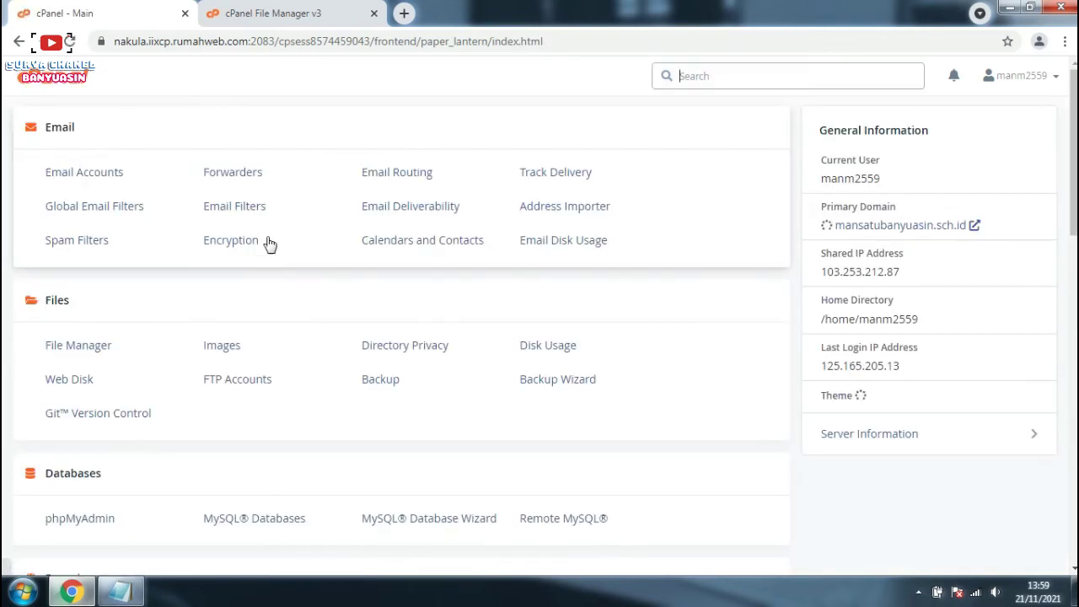
scroll(253, 277, "down", 6)
scroll(188, 301, "down", 3)
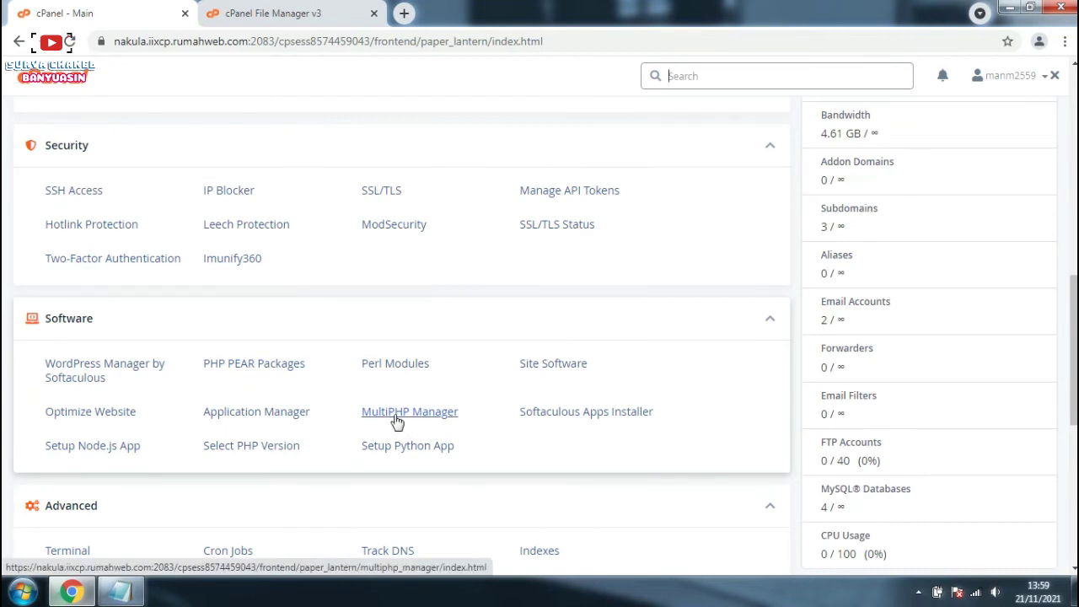
left_click(396, 413)
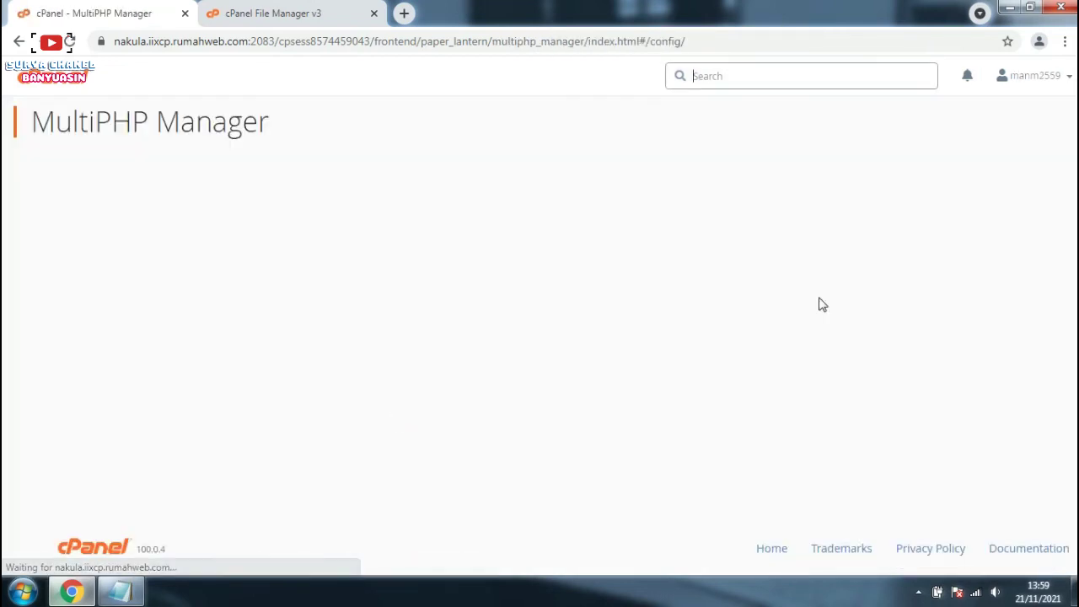
scroll(402, 324, "down", 2)
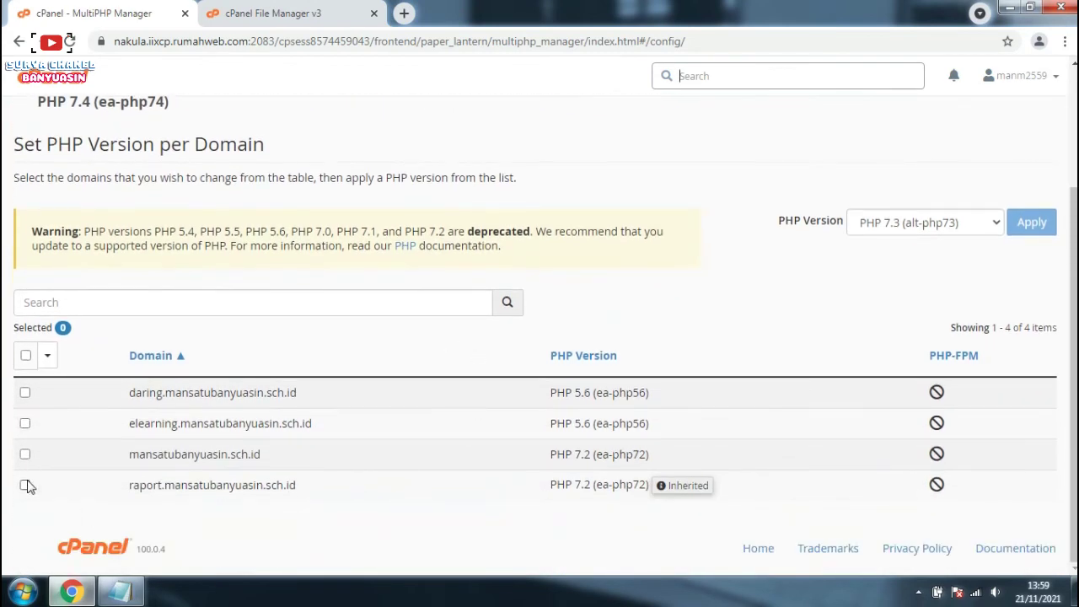
left_click(25, 484)
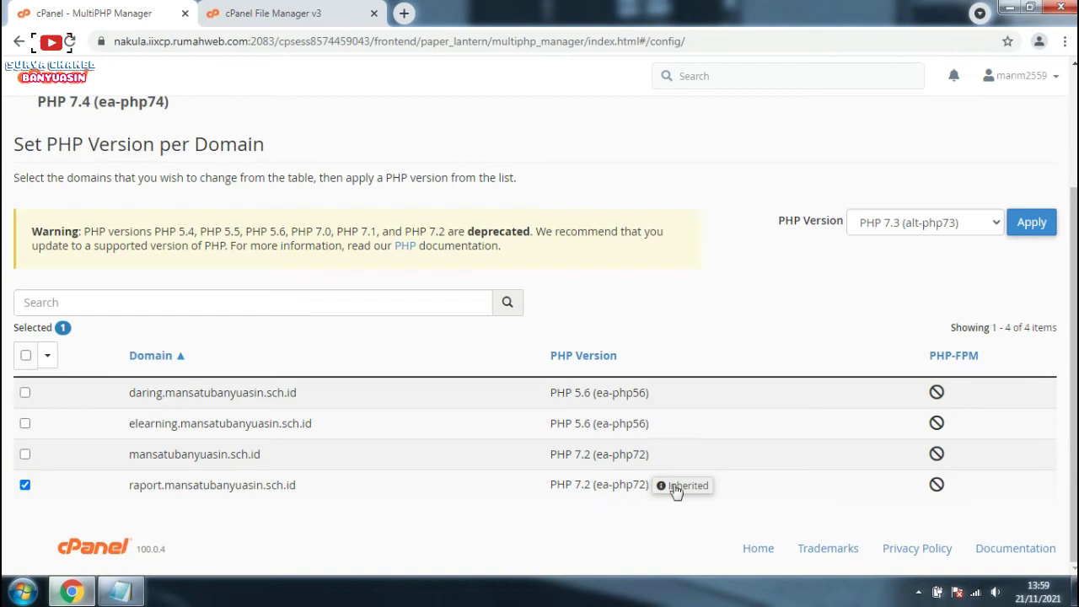
Step: Apply PHP 7.2 (ea-php72) to the raport subdomain and go back to the cPanel home page
left_click(989, 223)
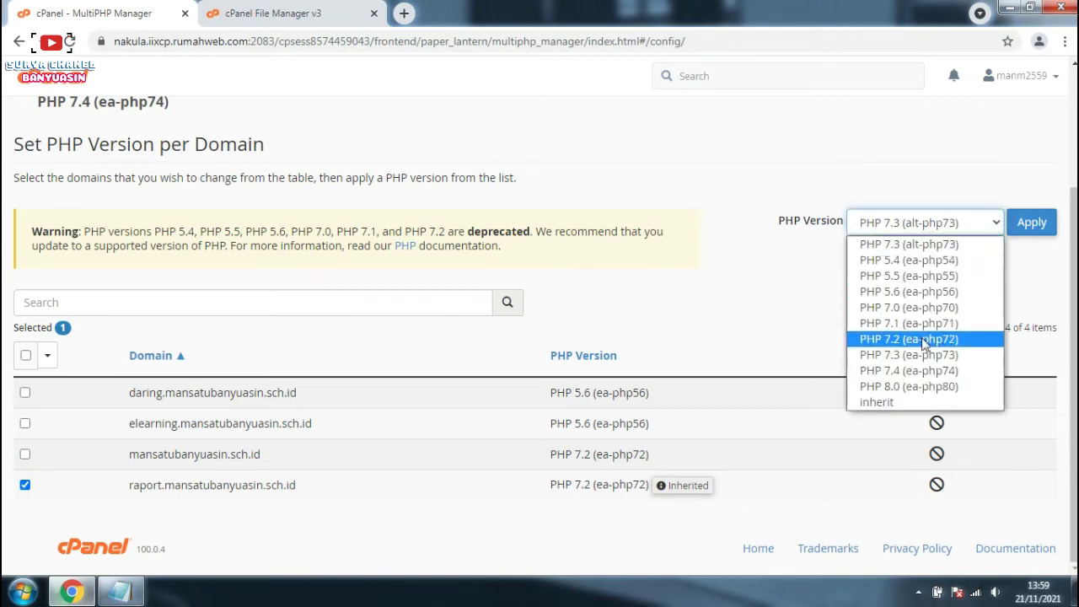
left_click(925, 338)
left_click(1022, 228)
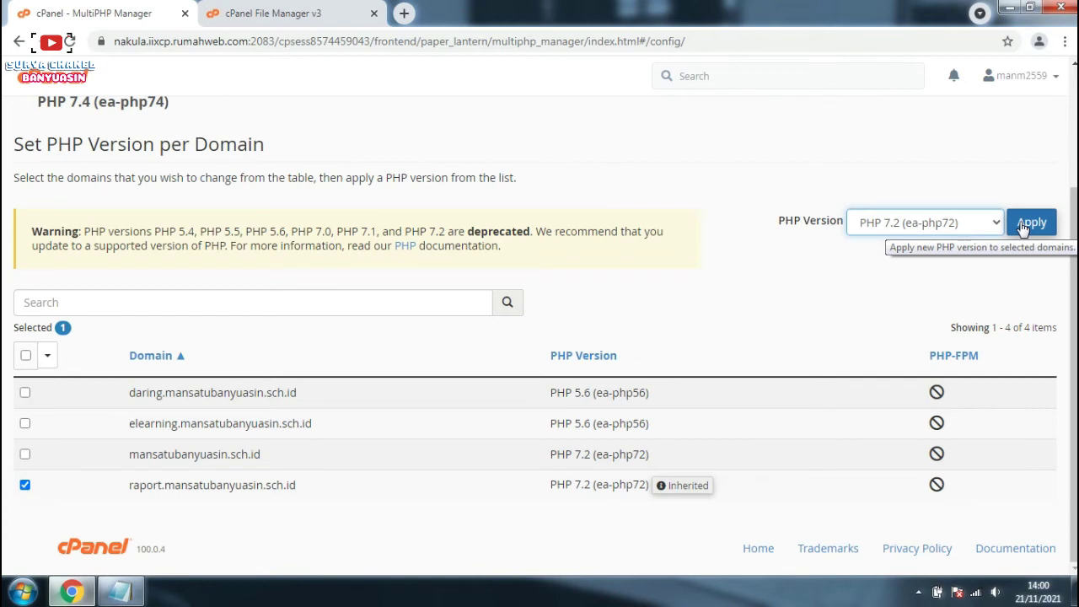
left_click(1028, 228)
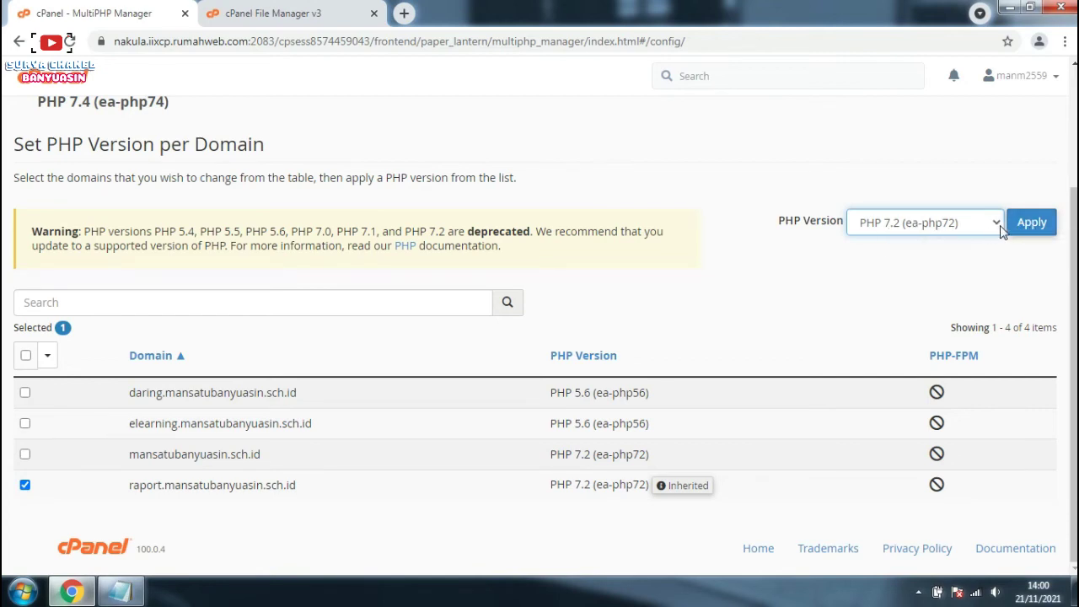
left_click(1021, 224)
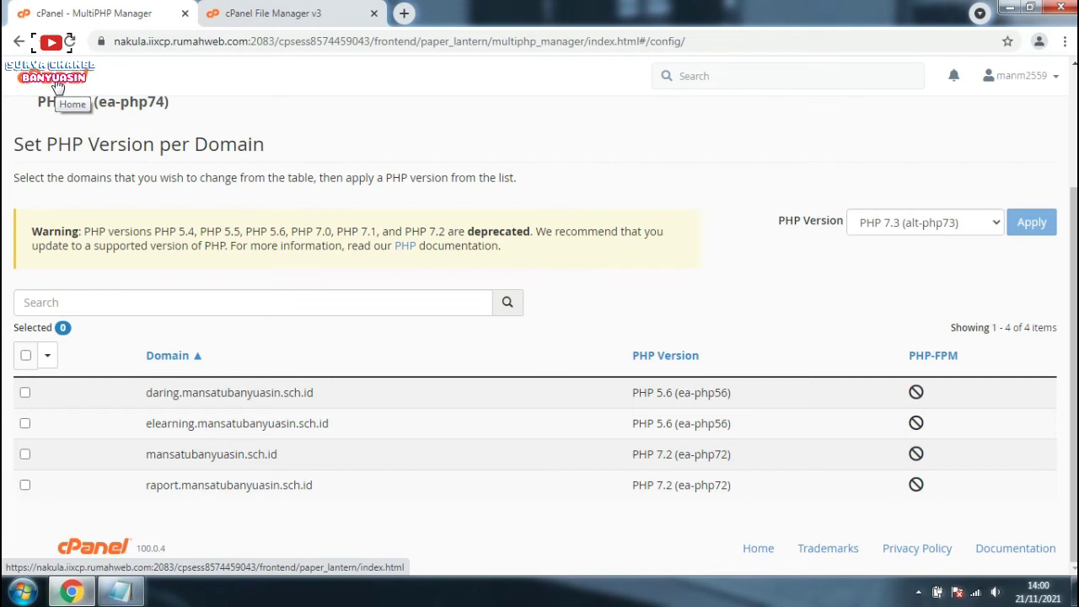
left_click(57, 87)
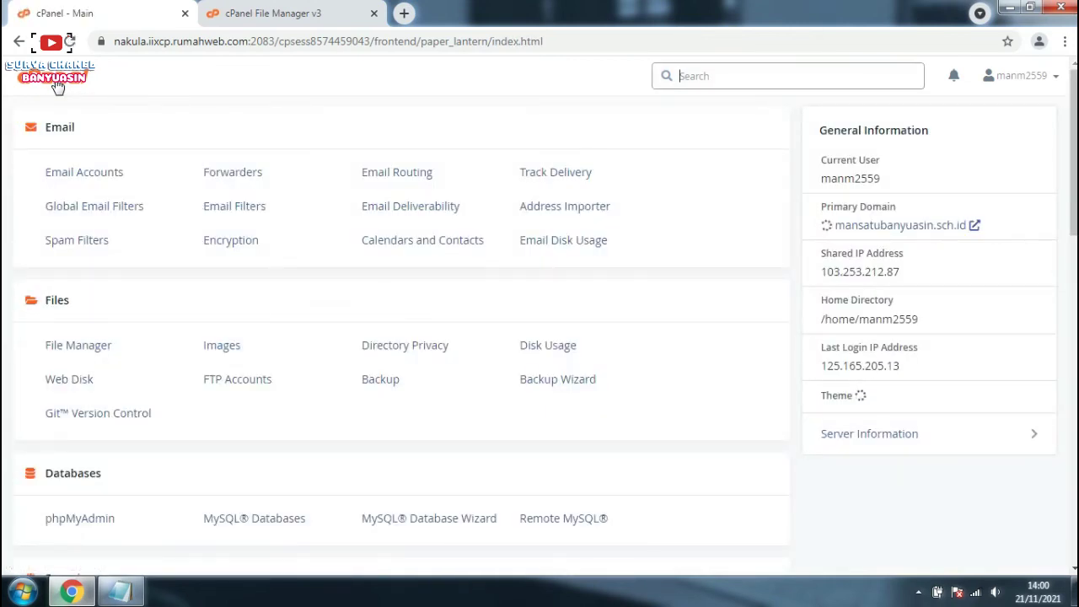
Step: Copy raport.mansatubanyuasin.sch.id from the Subdomains list and open a new browser tab
scroll(173, 384, "down", 1)
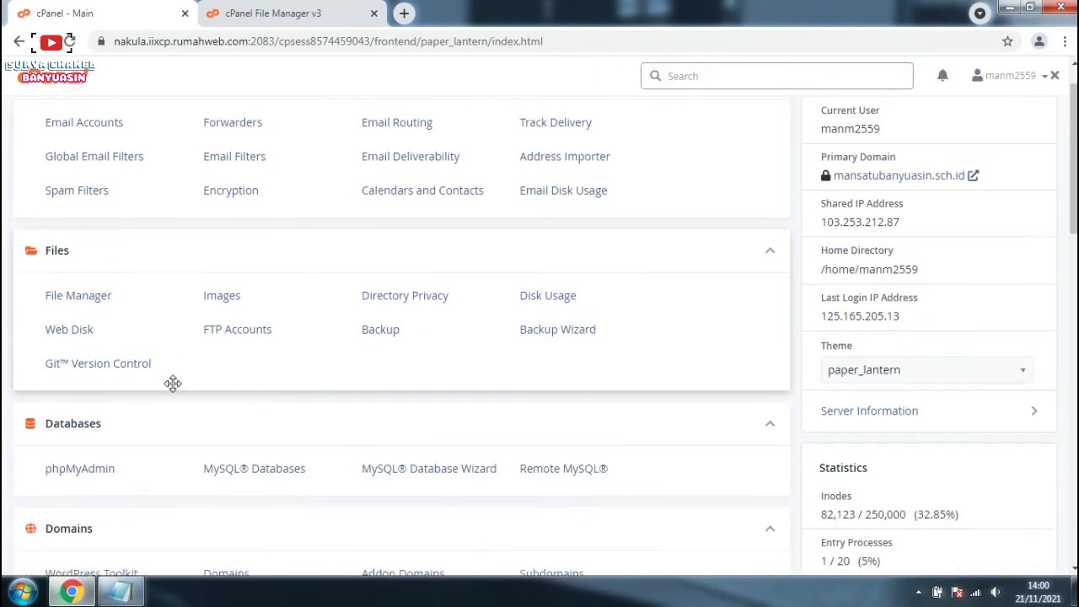
scroll(173, 384, "down", 2)
left_click(547, 386)
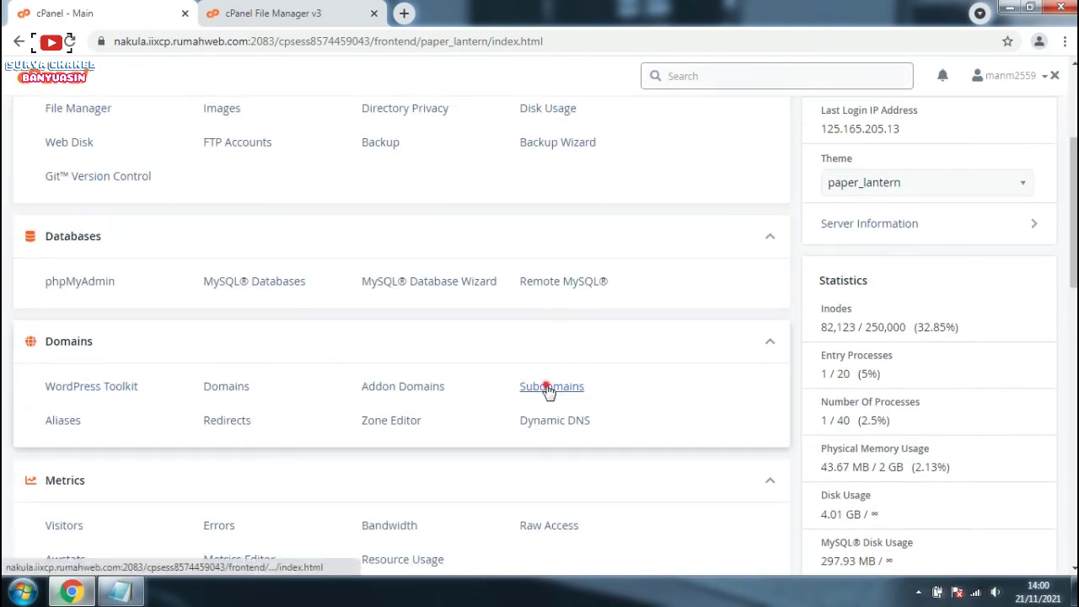
scroll(124, 394, "down", 3)
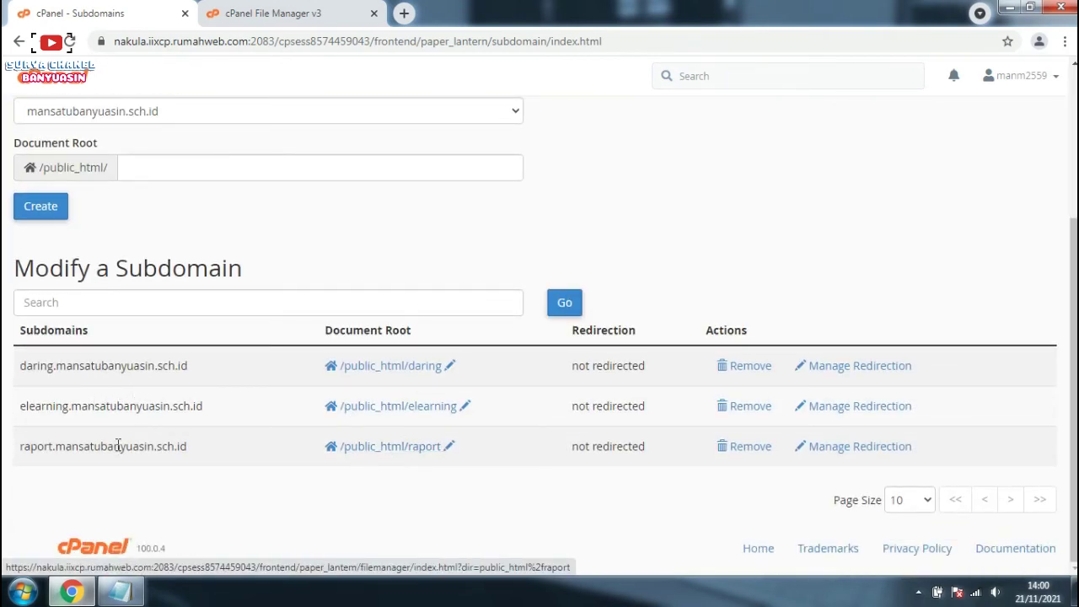
left_click_drag(193, 450, 21, 451)
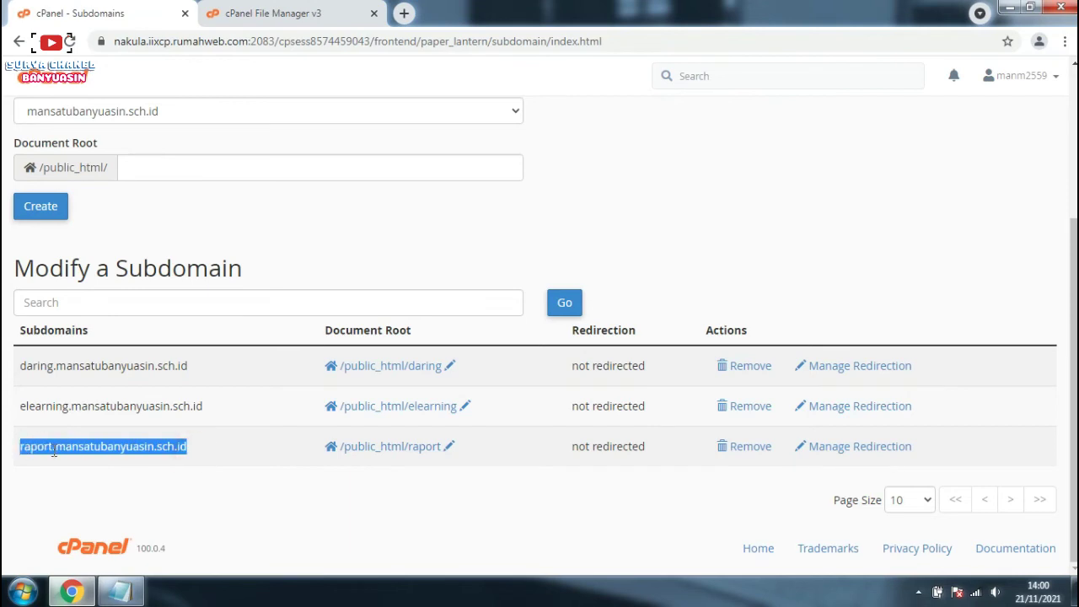
right_click(53, 450)
left_click(83, 463)
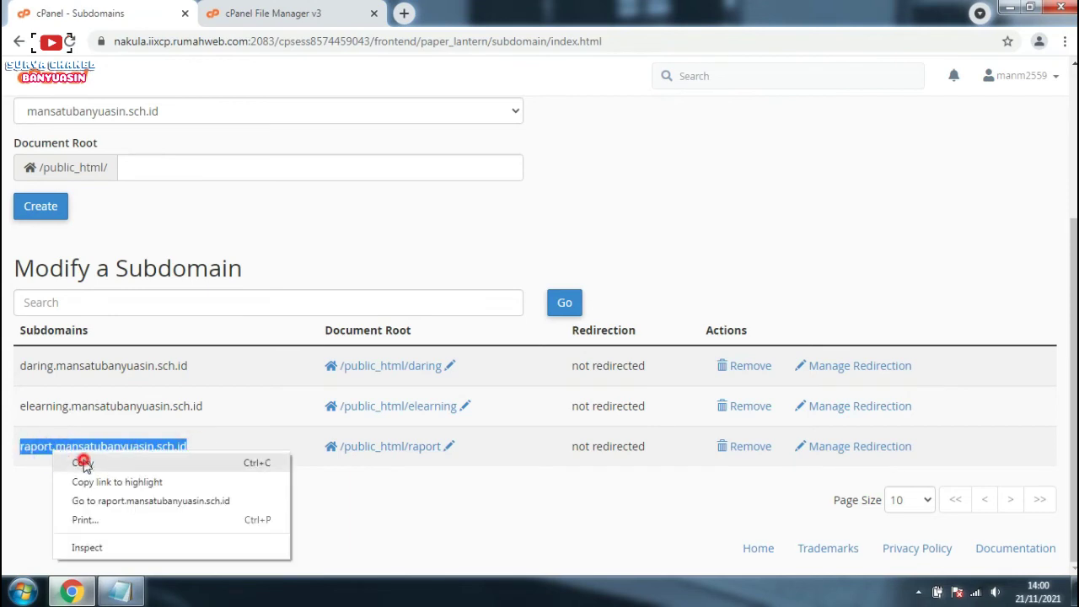
left_click(403, 15)
Step: Paste raport.mansatubanyuasin.sch.id into the address bar, load it, and dismiss the translation offer
right_click(344, 41)
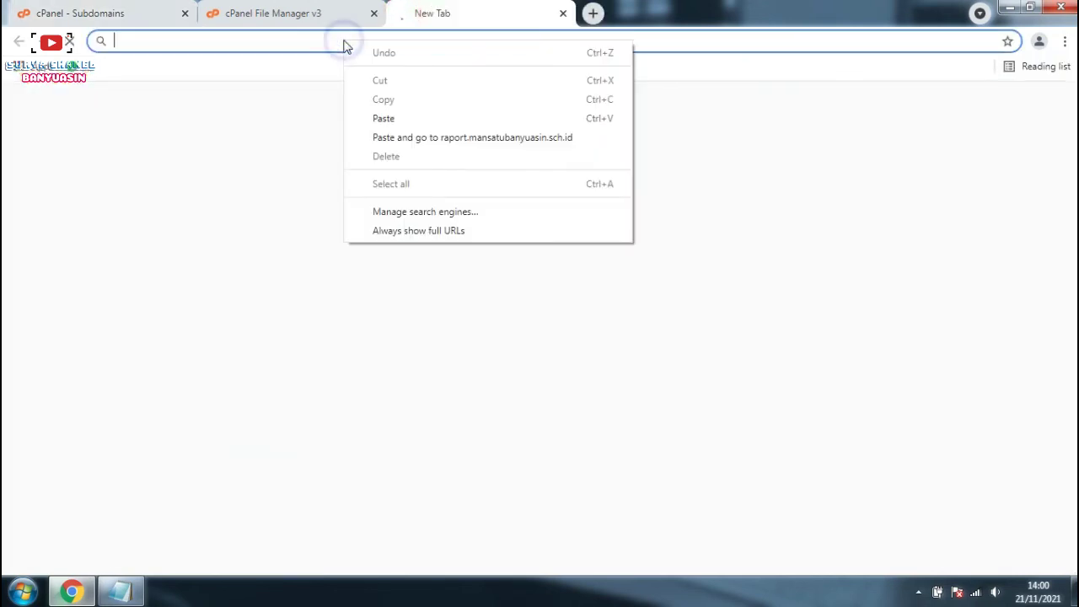
left_click(384, 118)
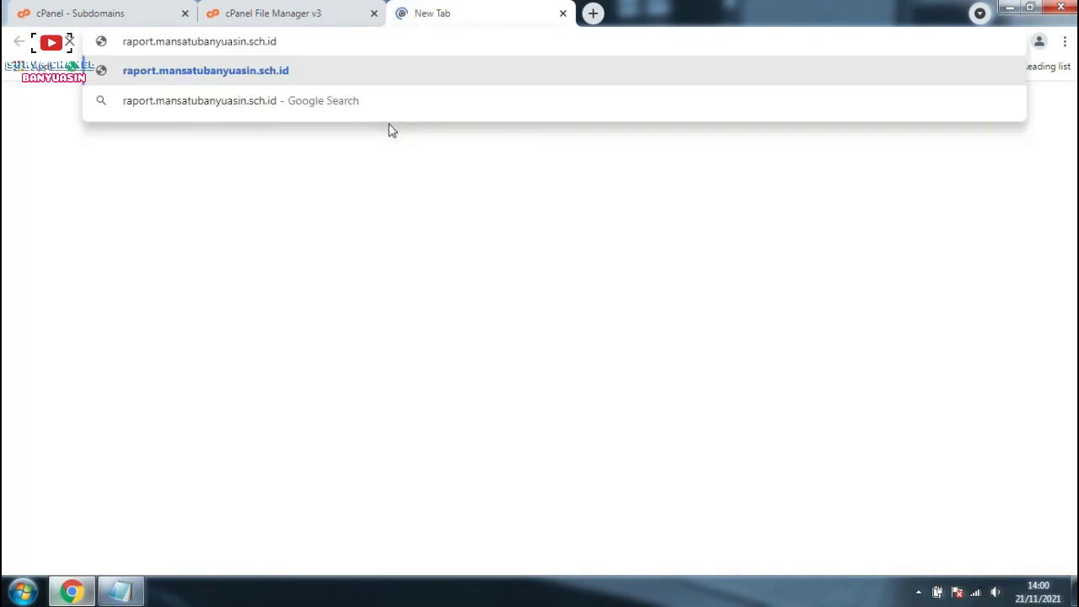
key("Return")
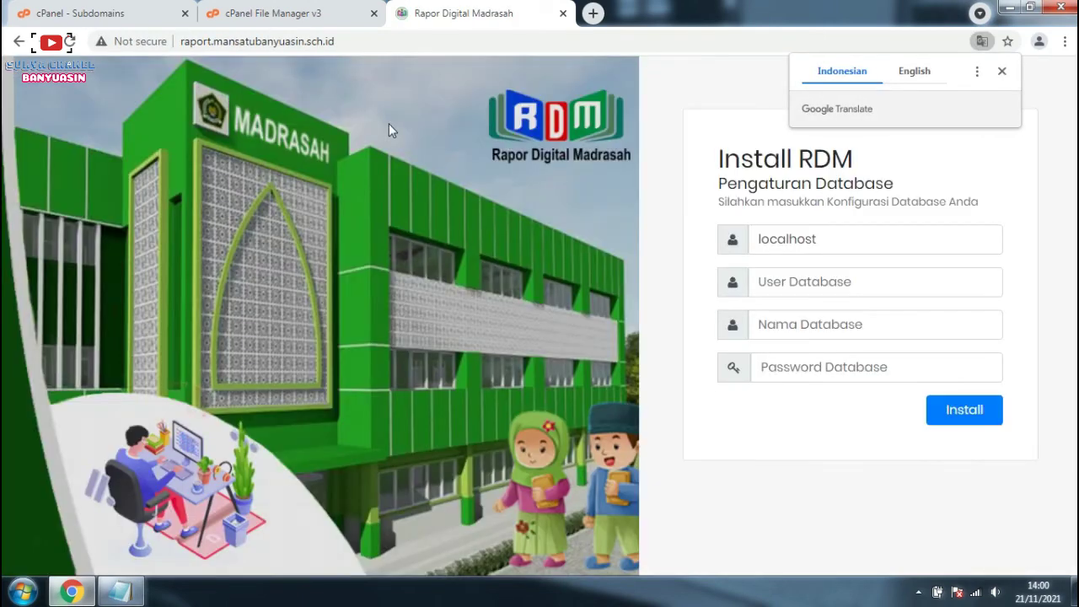
left_click(1001, 71)
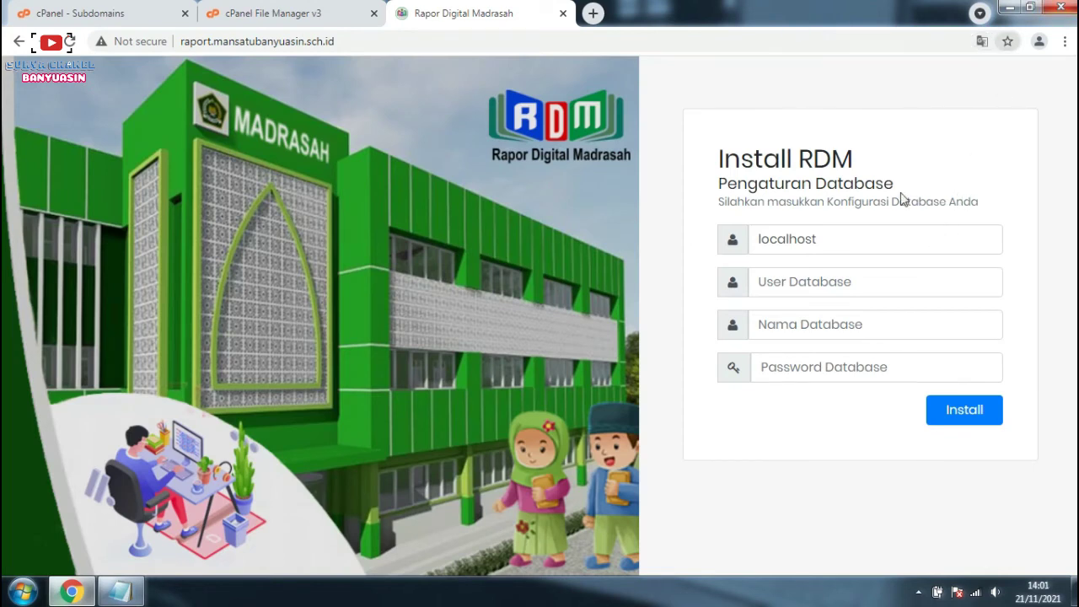
Step: Copy the database user name from the Notepad notes into the install form's user field
left_click(862, 238)
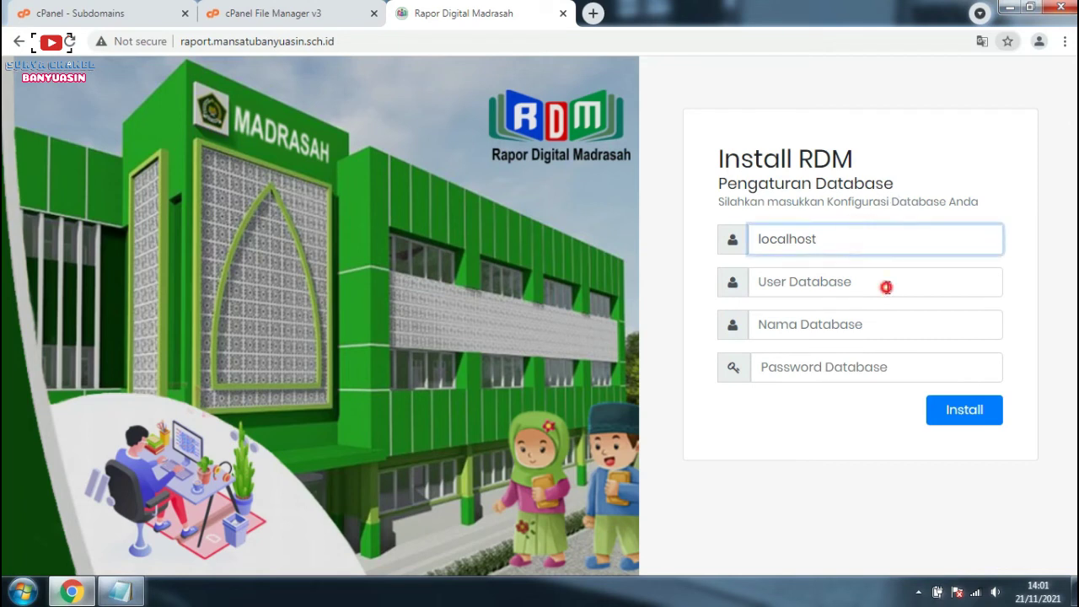
left_click(885, 284)
left_click(717, 494)
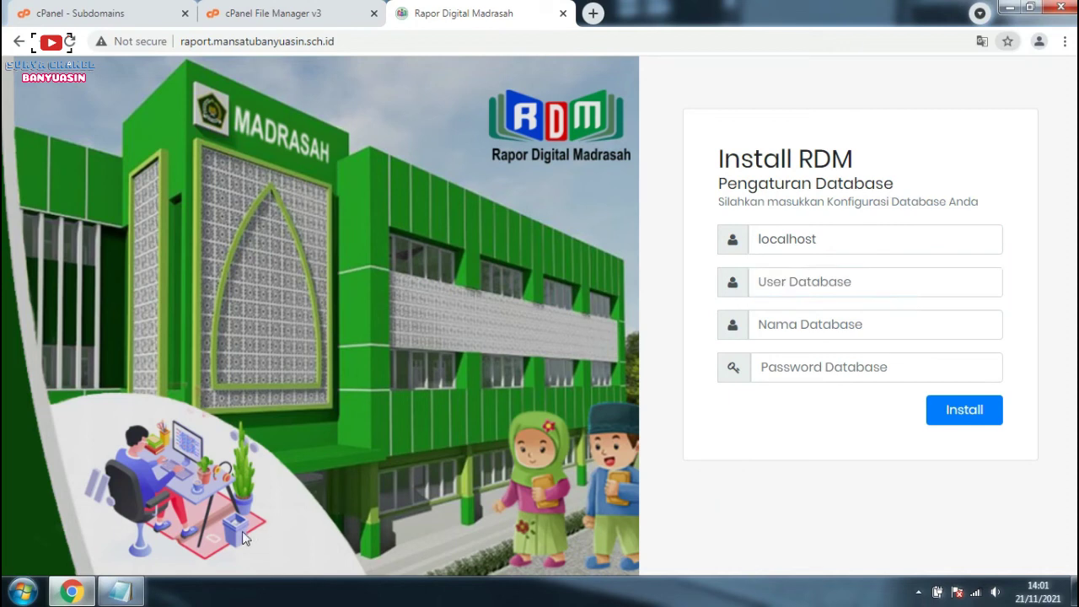
left_click(124, 594)
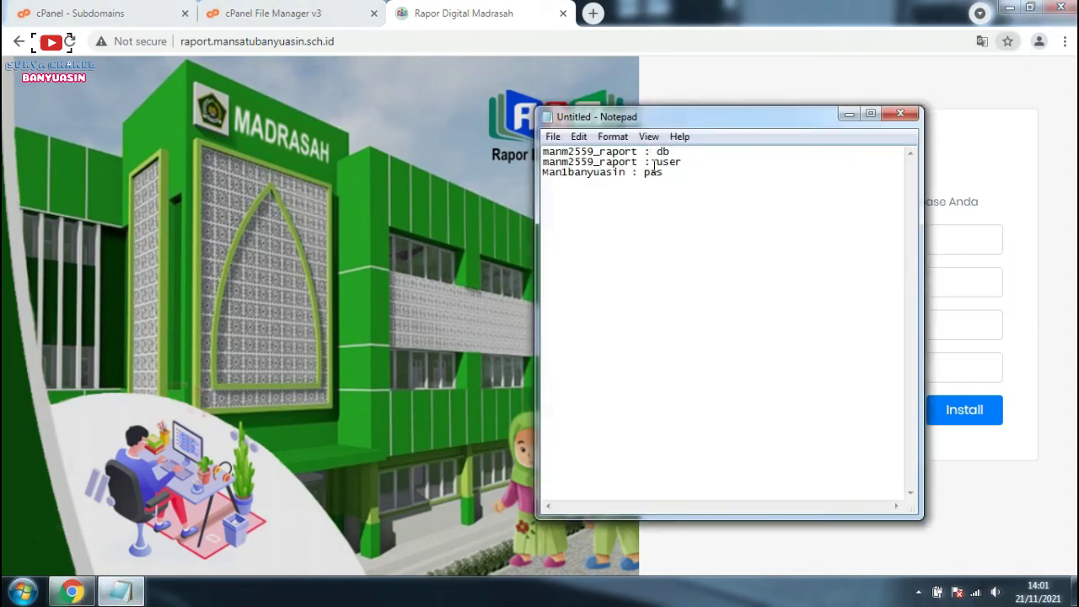
left_click_drag(638, 162, 540, 162)
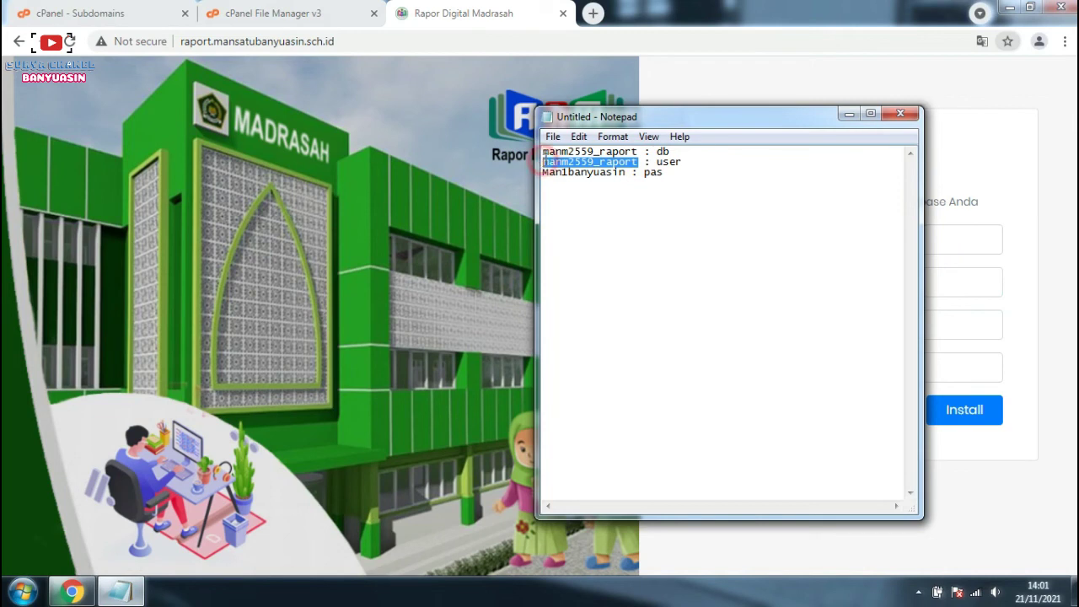
left_click(578, 136)
left_click(600, 195)
left_click(847, 183)
left_click(805, 281)
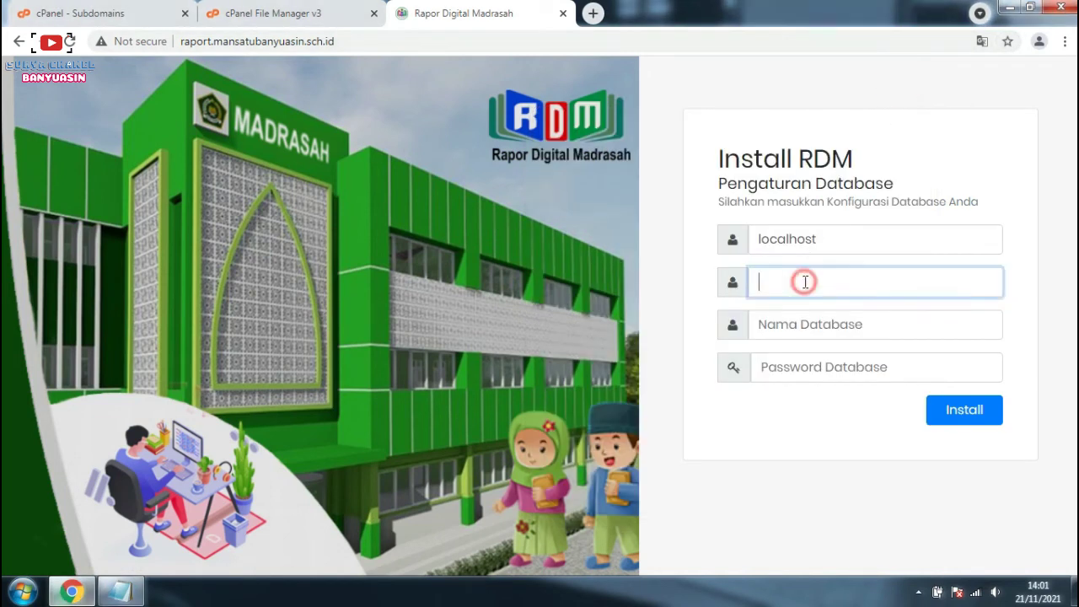
key("ctrl+v")
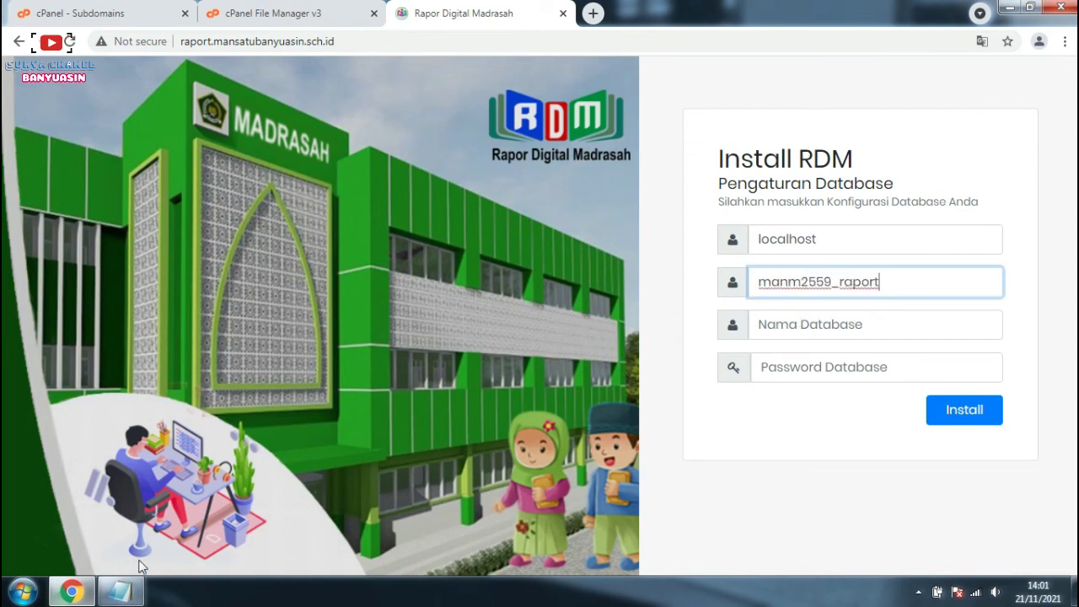
Step: Paste the same name as Nama Database, enter the database password, and run Install
left_click(139, 595)
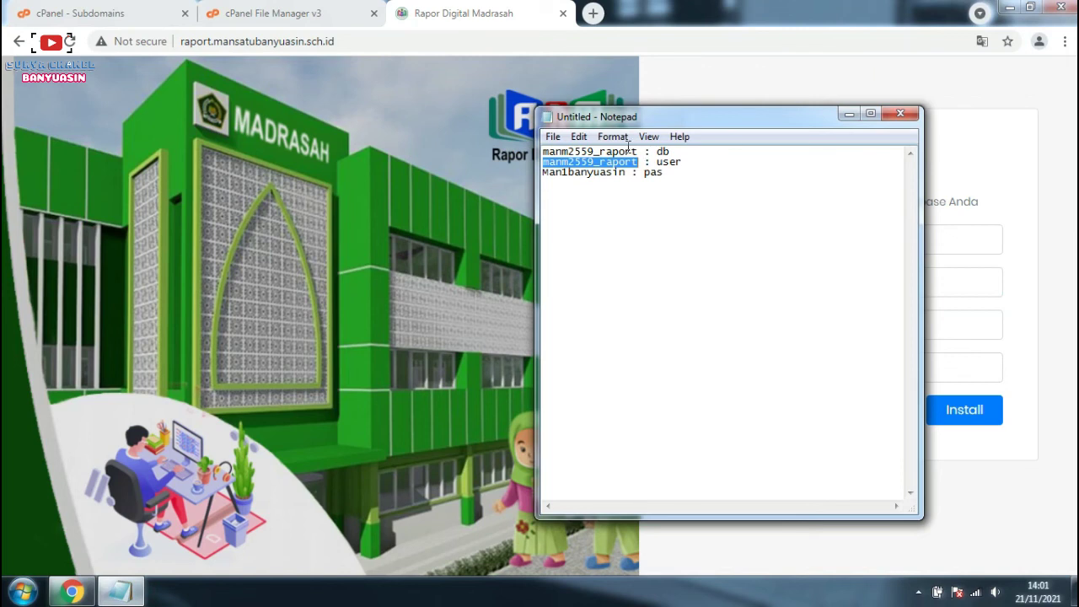
left_click(997, 159)
left_click(878, 318)
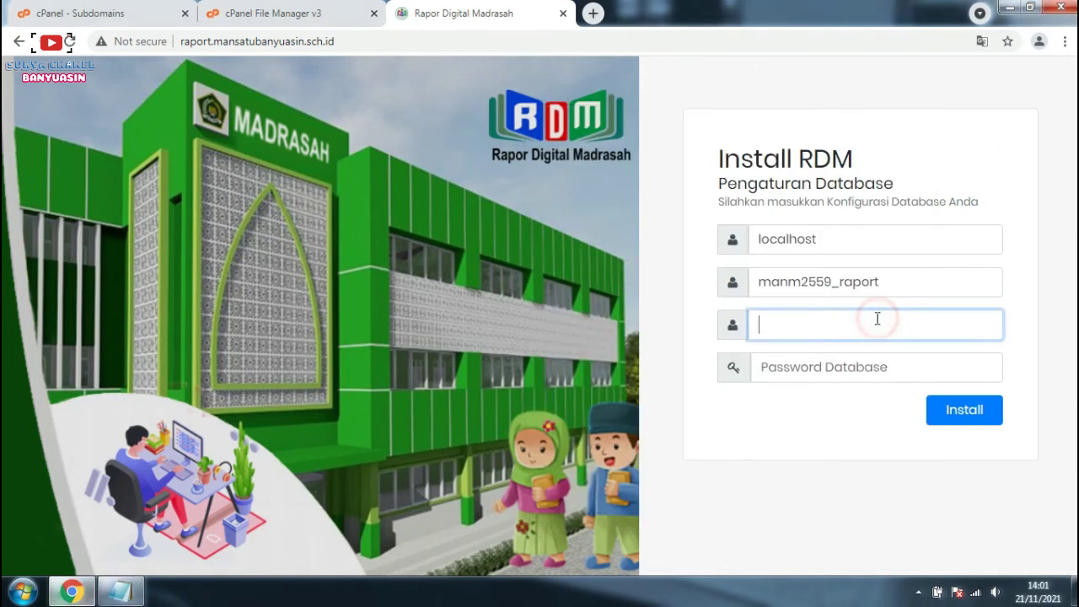
key("ctrl+v")
left_click(861, 373)
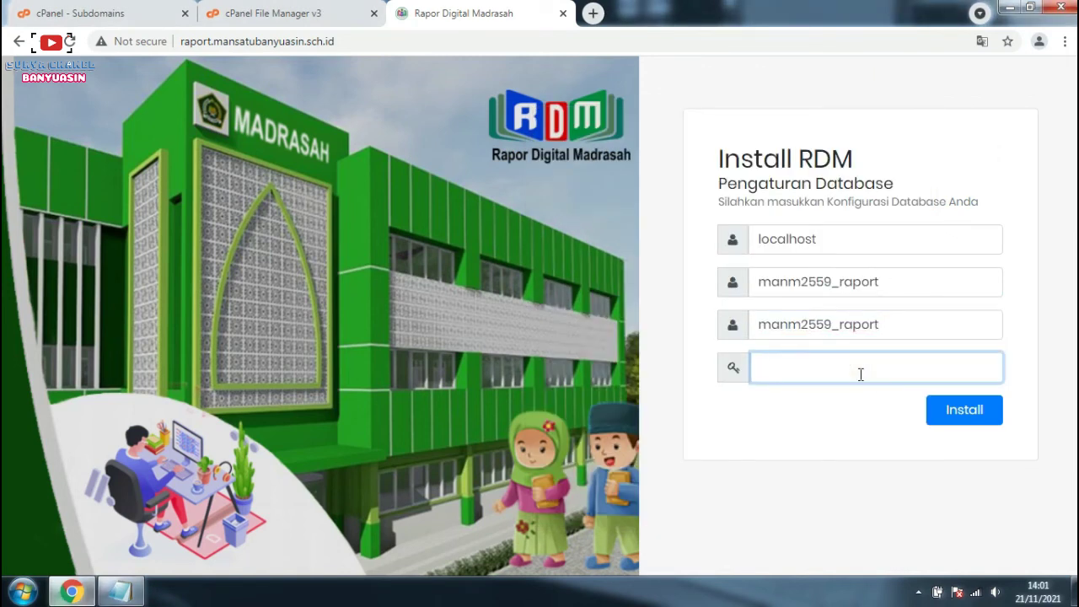
type("*************")
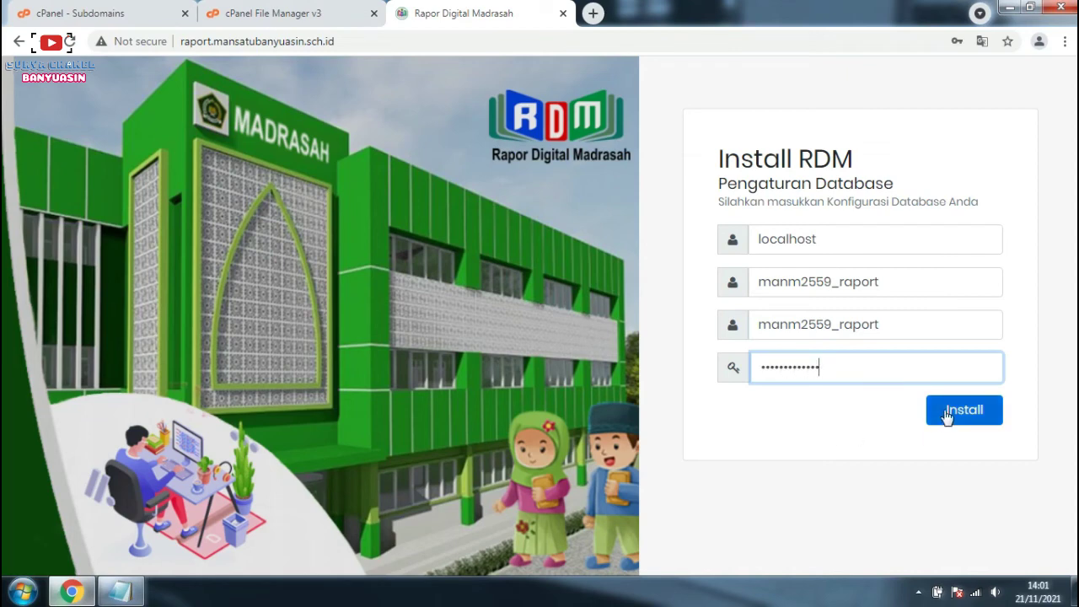
left_click(946, 413)
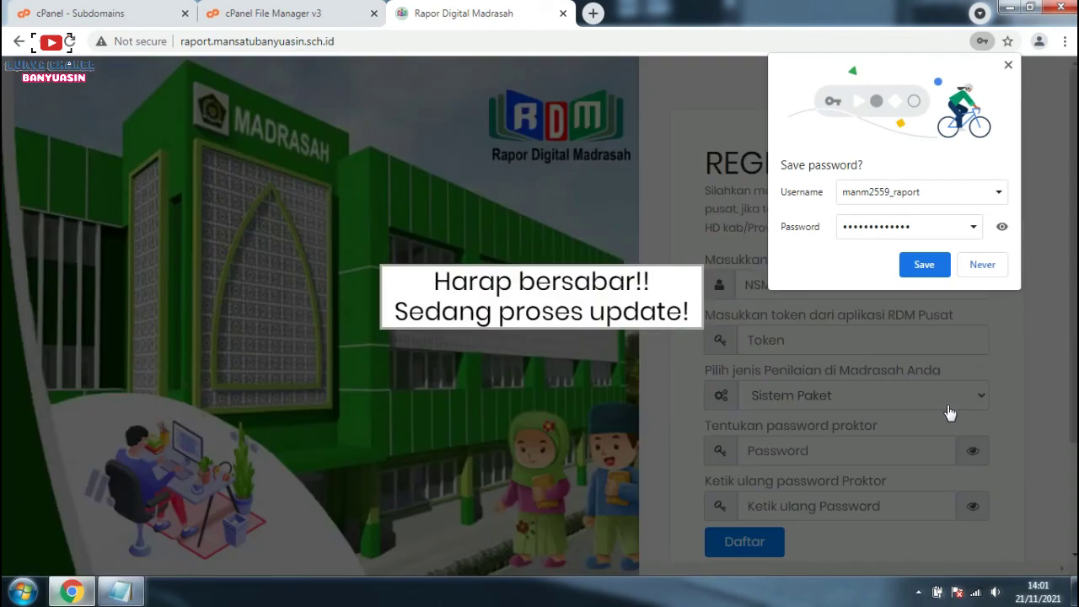
Step: Decline saving the password, enter the madrasah NSM and the proktor password retype, and submit Daftar
left_click(982, 266)
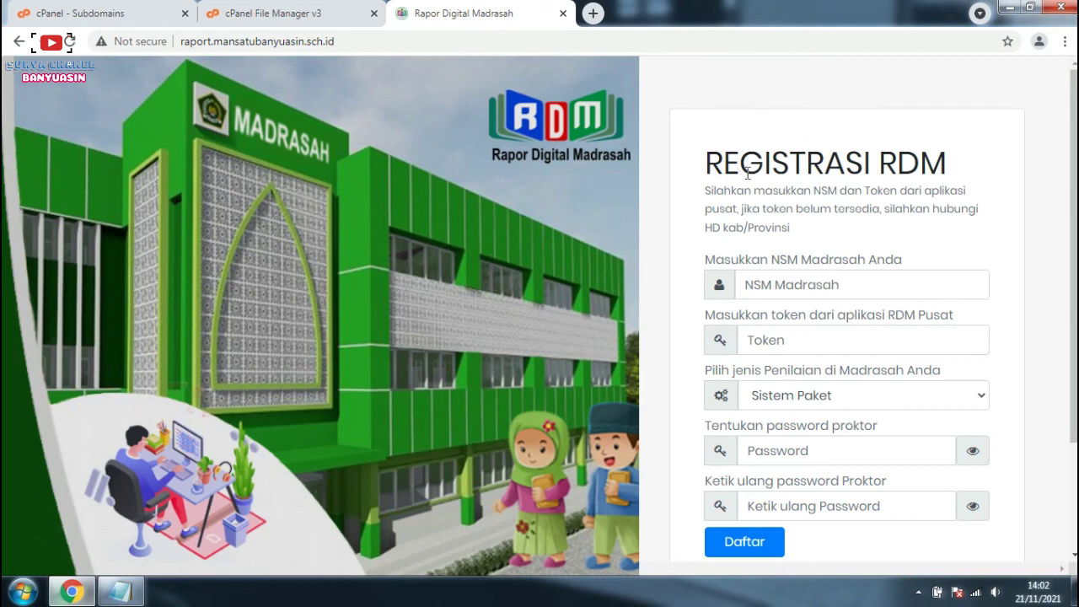
left_click(788, 285)
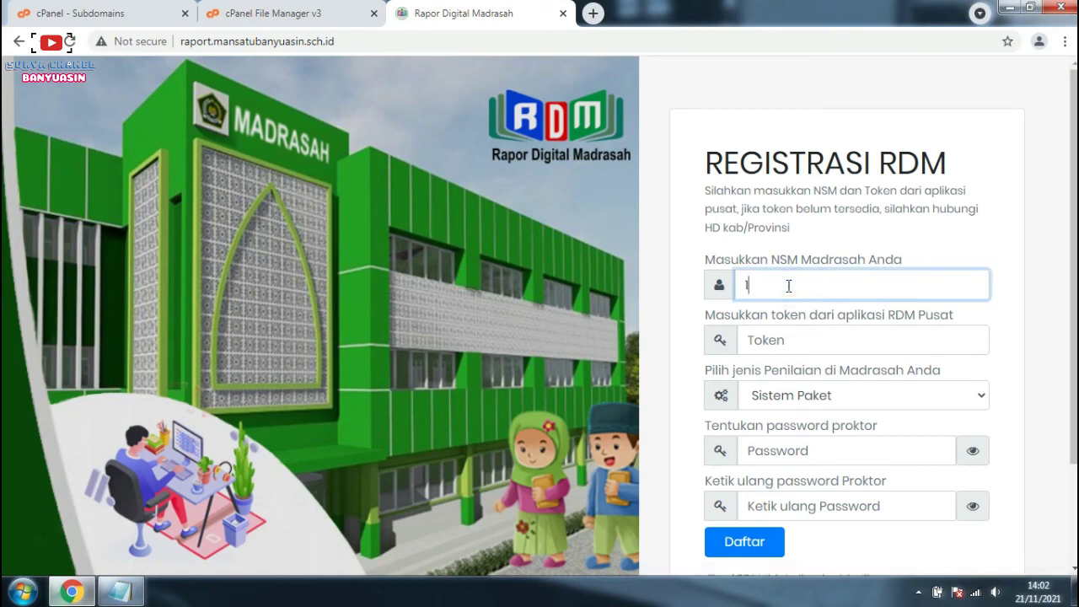
type("131116070001")
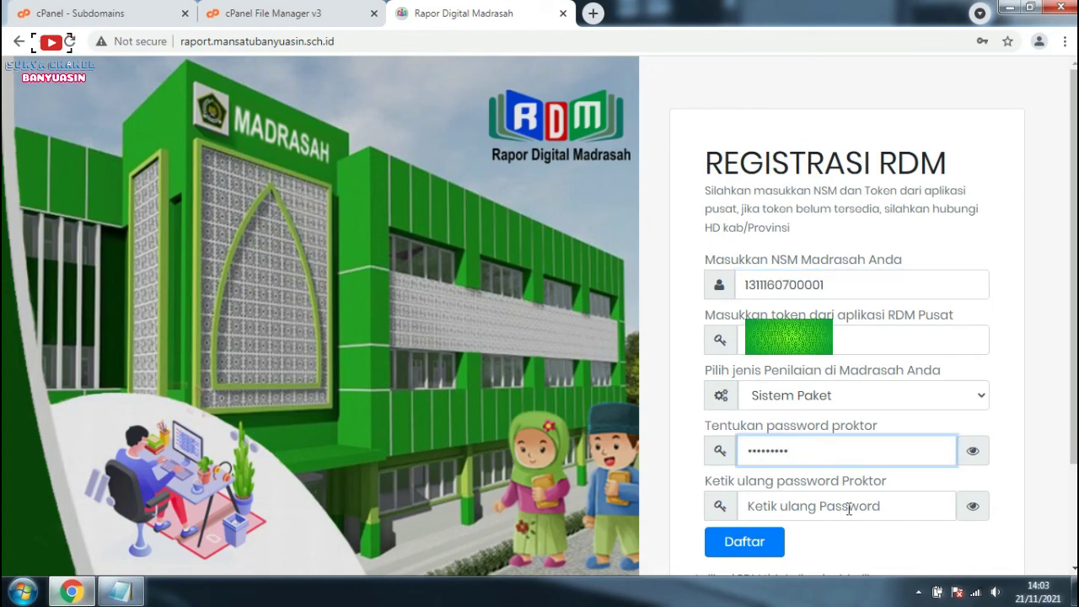
left_click(848, 508)
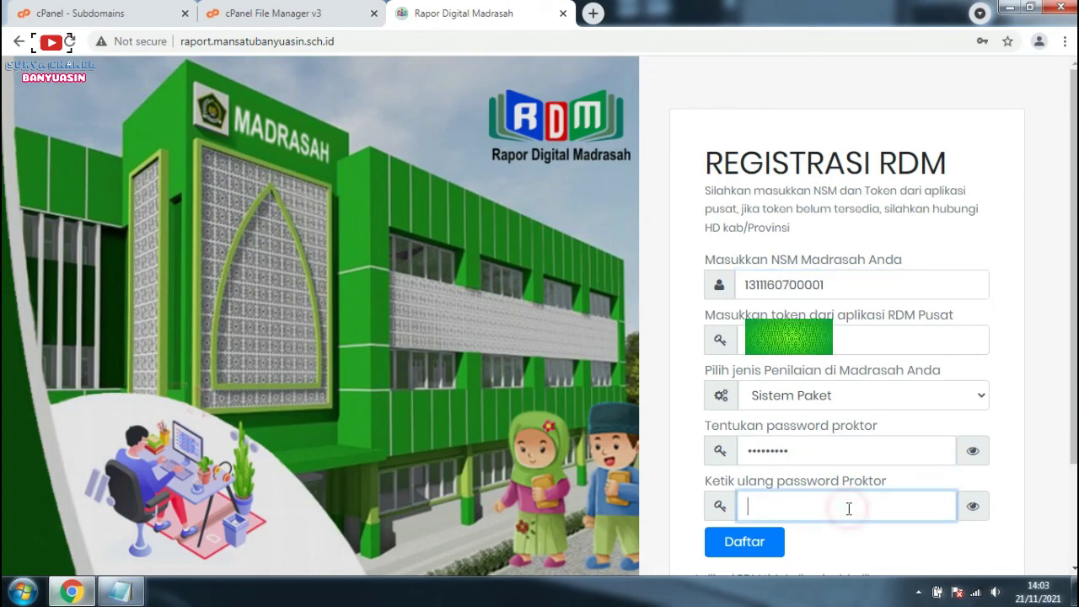
left_click(810, 289)
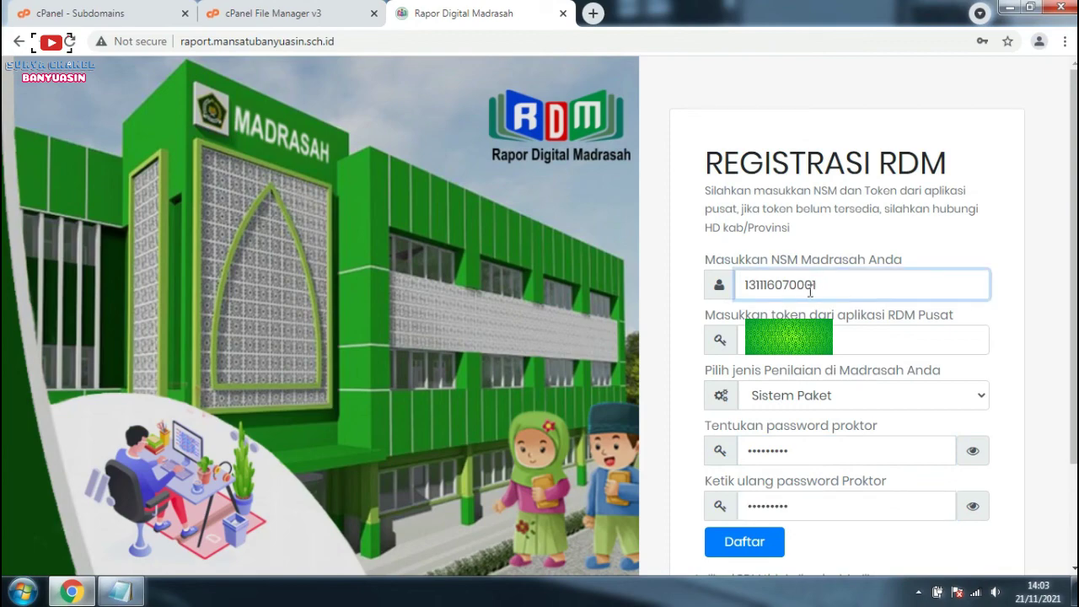
left_click(769, 544)
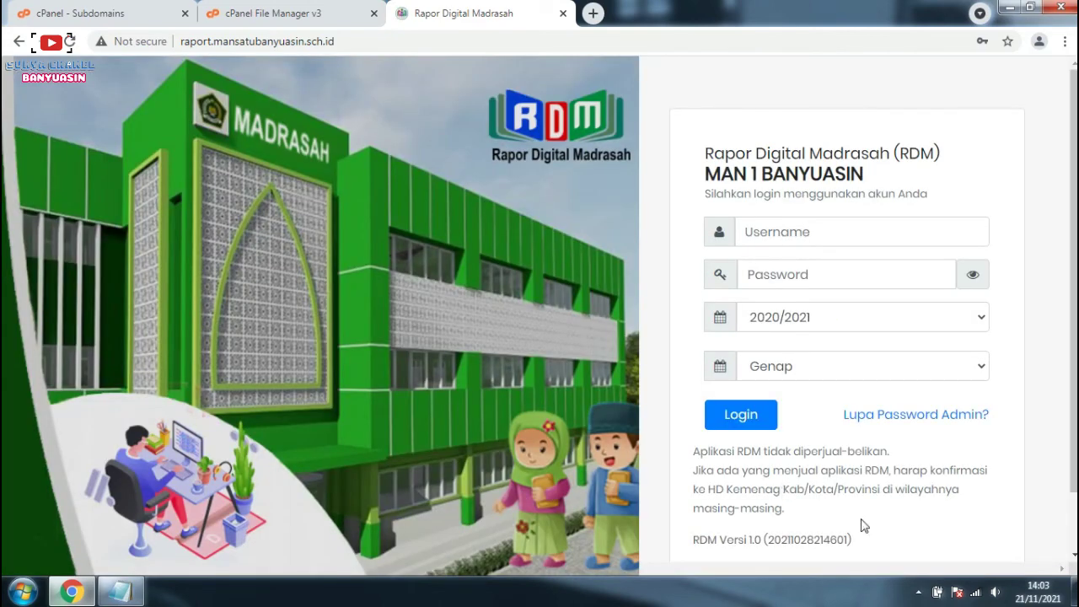
Step: Log in with the madrasah NSM as username and the admin password for 2020/2021 Genap
left_click(831, 229)
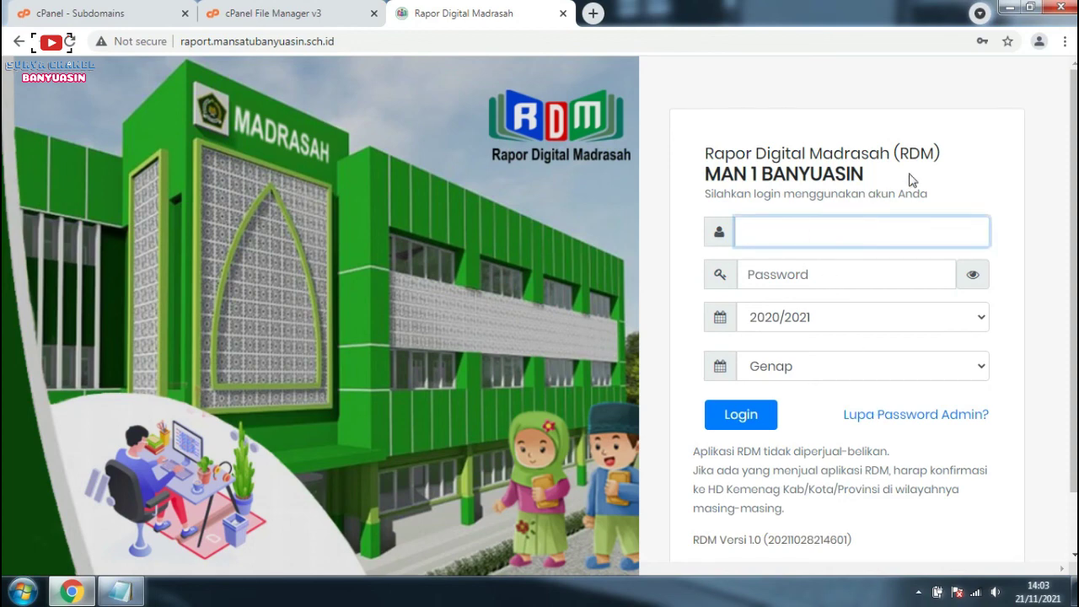
left_click(976, 133)
left_click(831, 221)
type("1")
type("3")
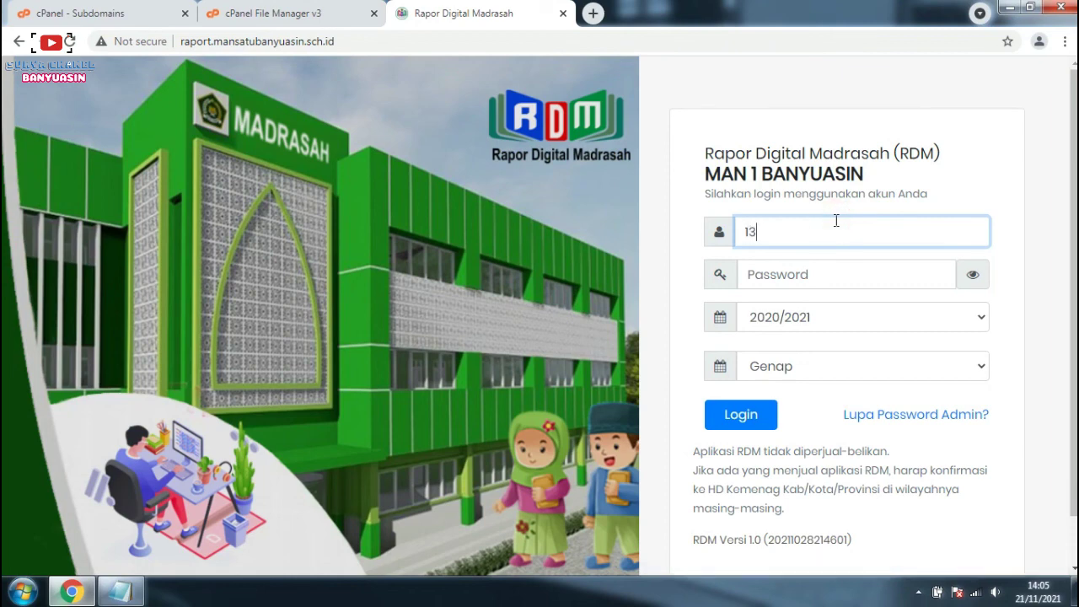
type("1116070001")
key("Tab")
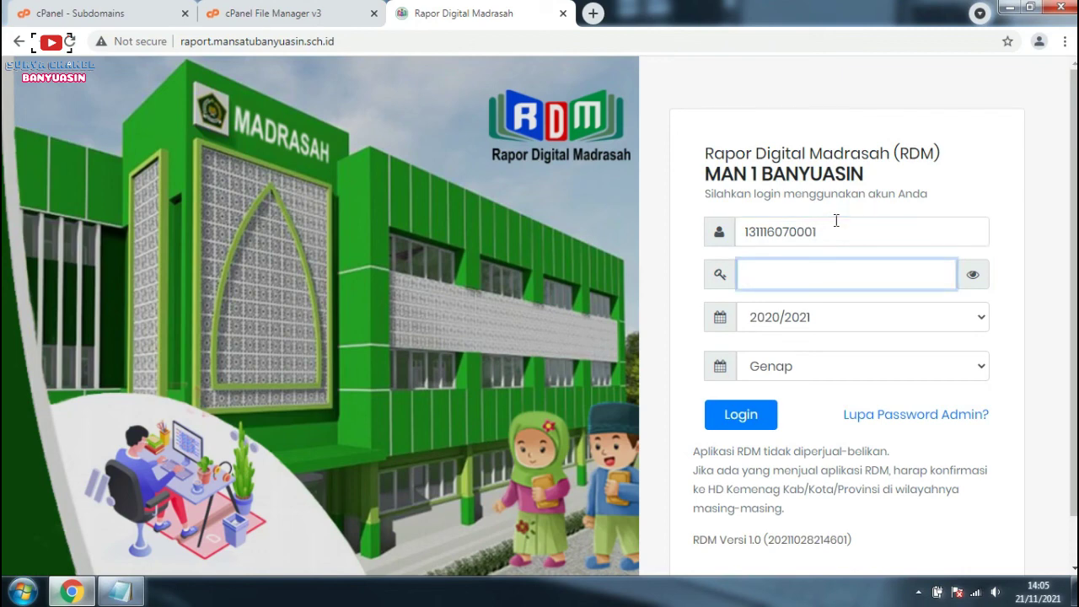
type("*********")
left_click(739, 413)
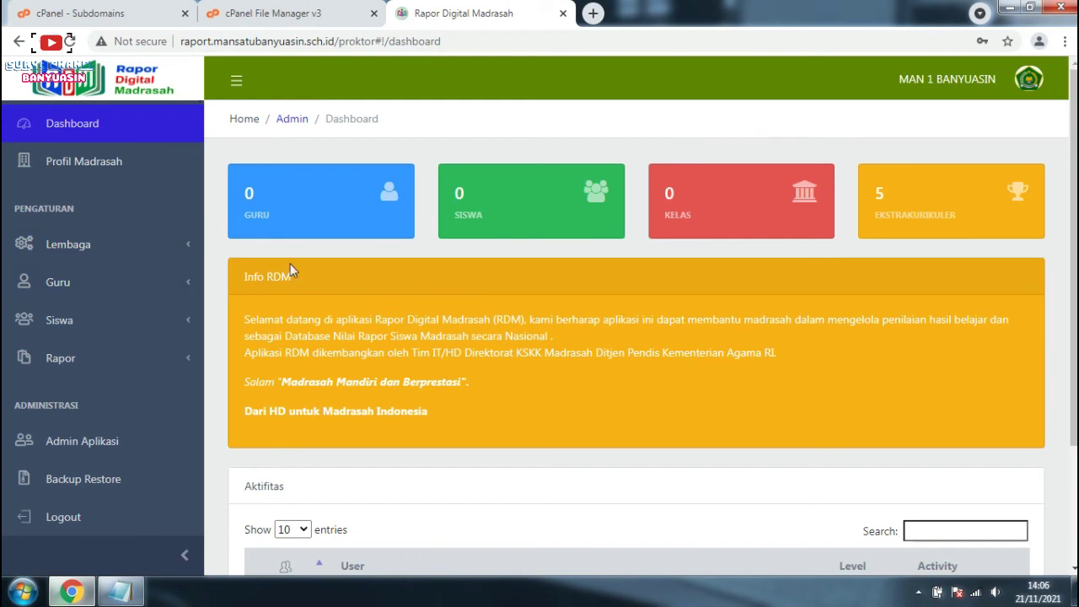
scroll(472, 290, "down", 1)
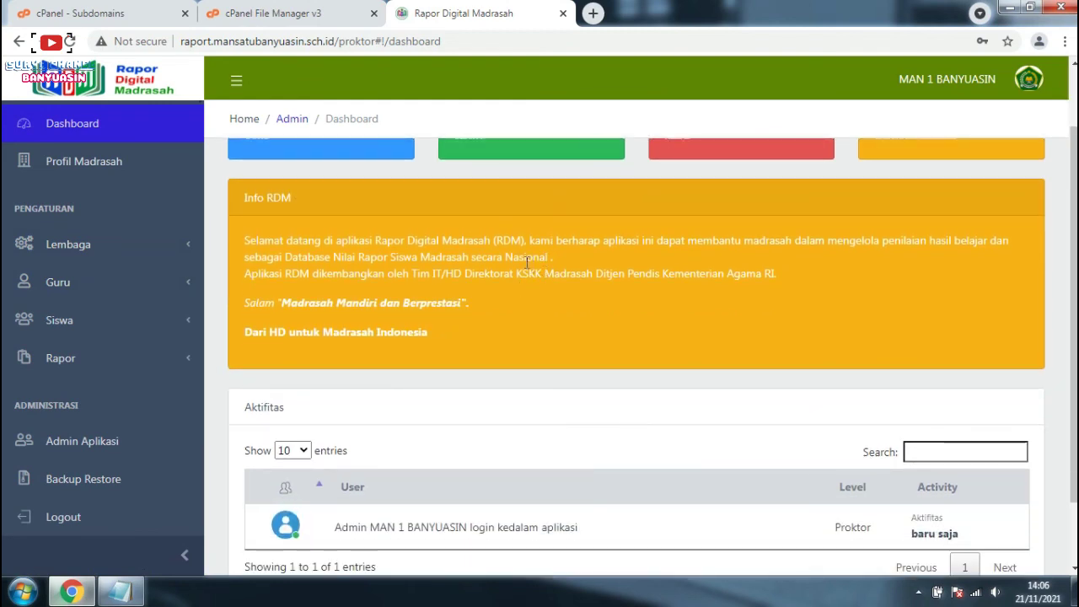
scroll(771, 342, "down", 1)
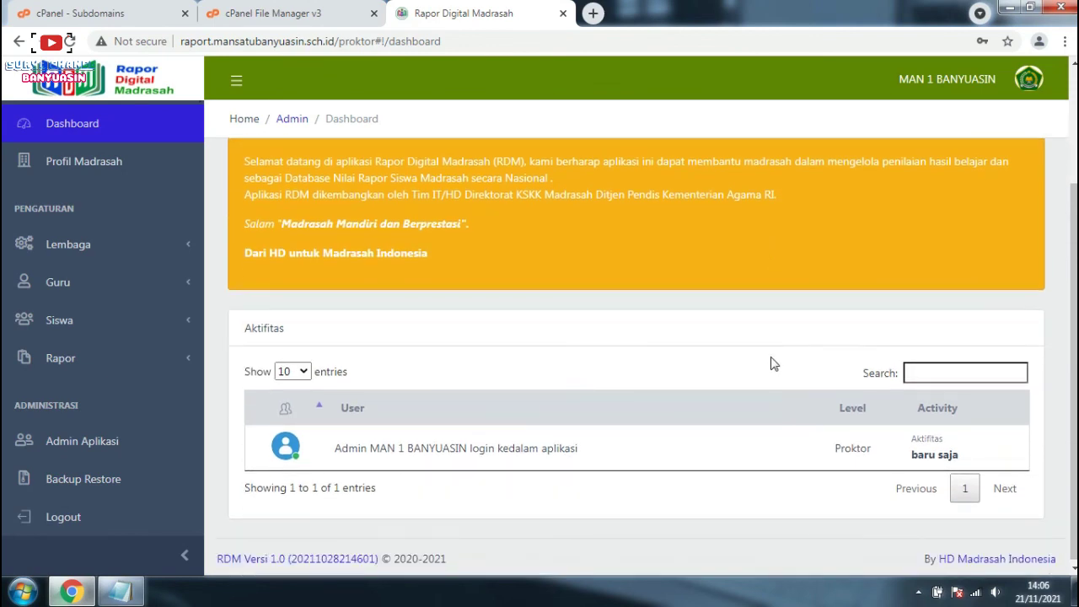
scroll(81, 255, "up", 1)
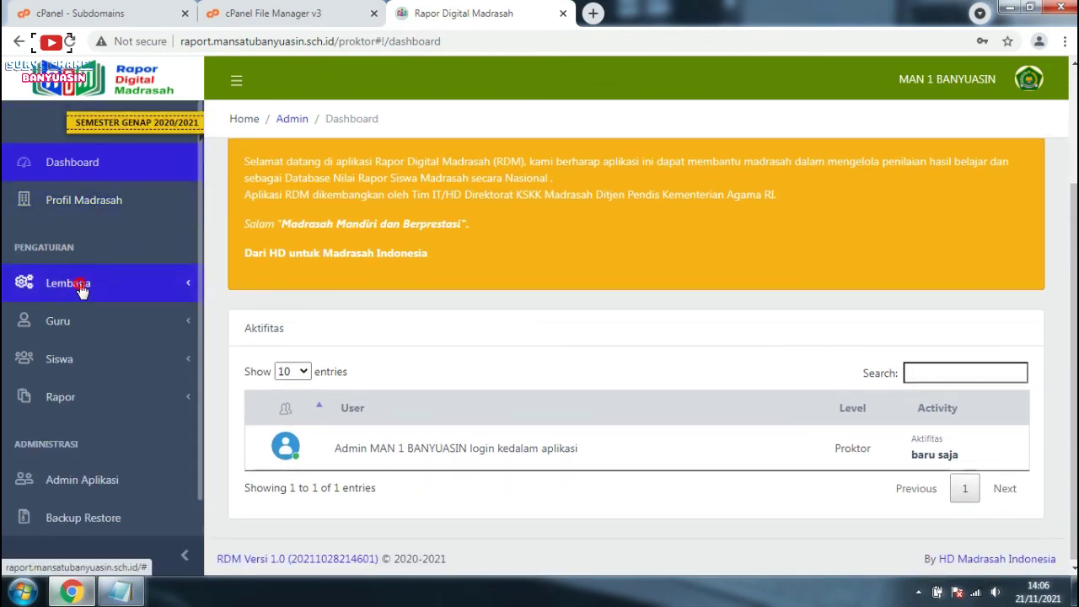
left_click(88, 278)
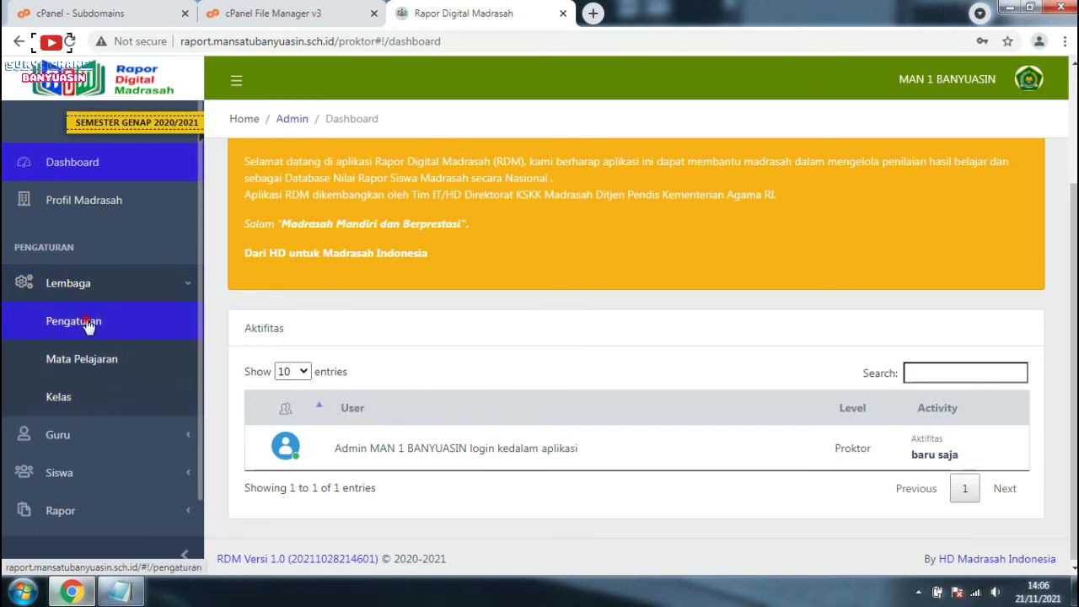
left_click(84, 368)
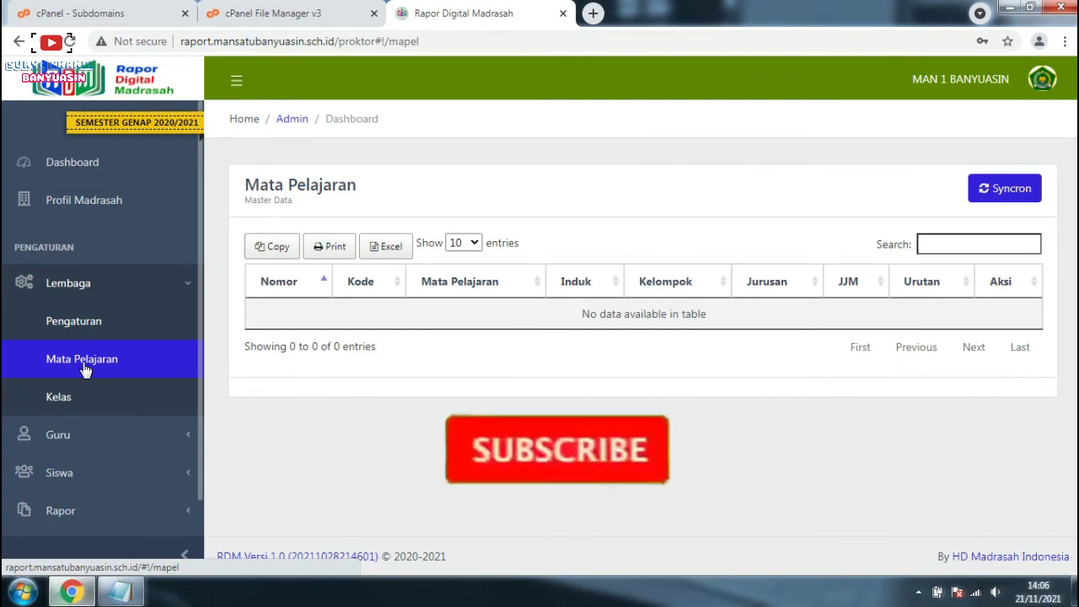
left_click(59, 398)
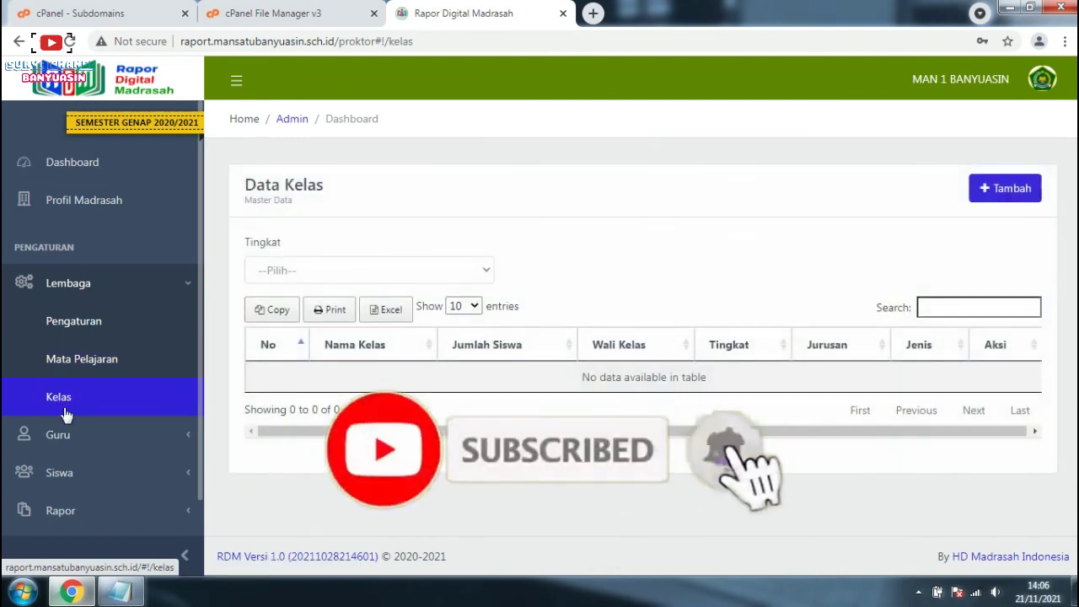
left_click(66, 437)
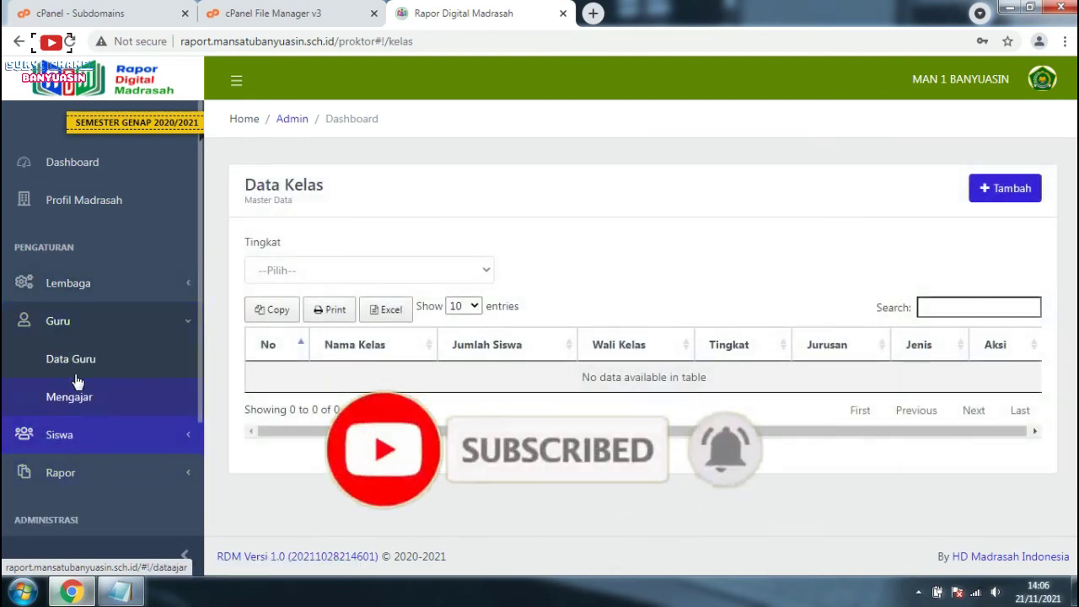
left_click(76, 373)
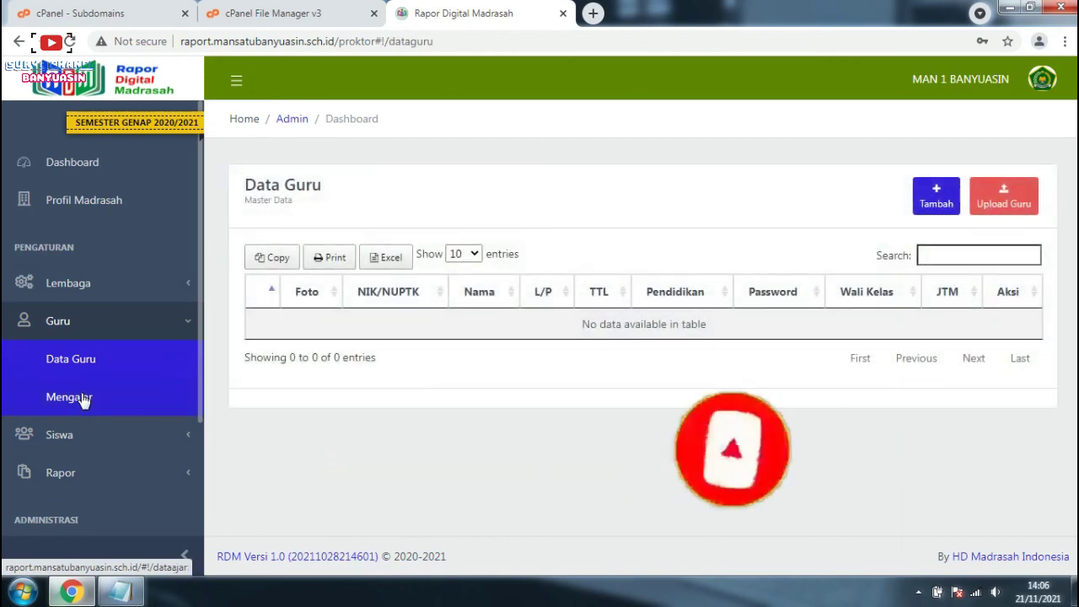
left_click(80, 397)
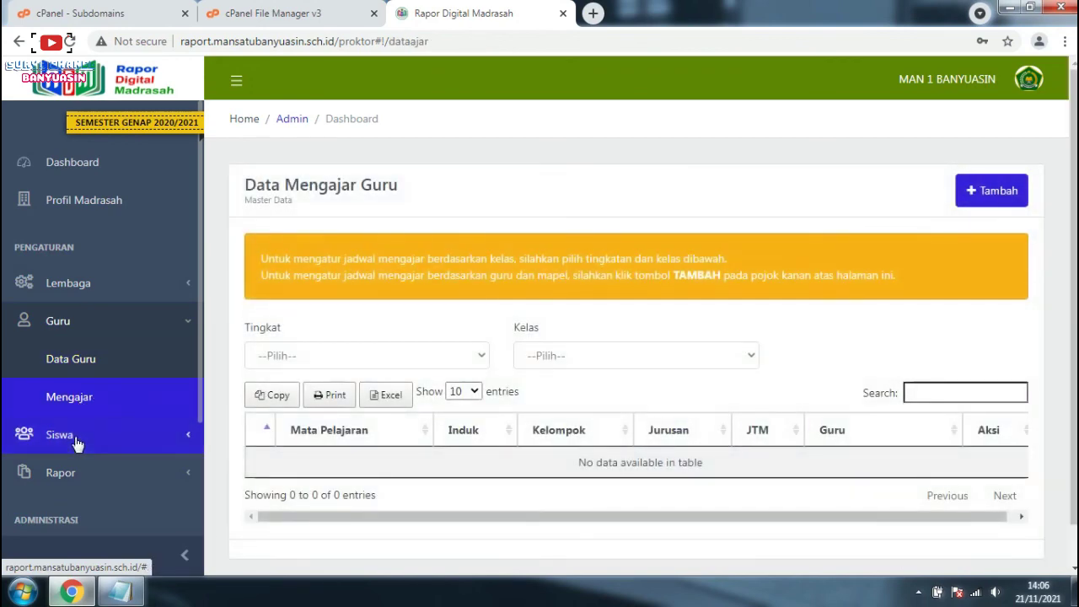
left_click(61, 434)
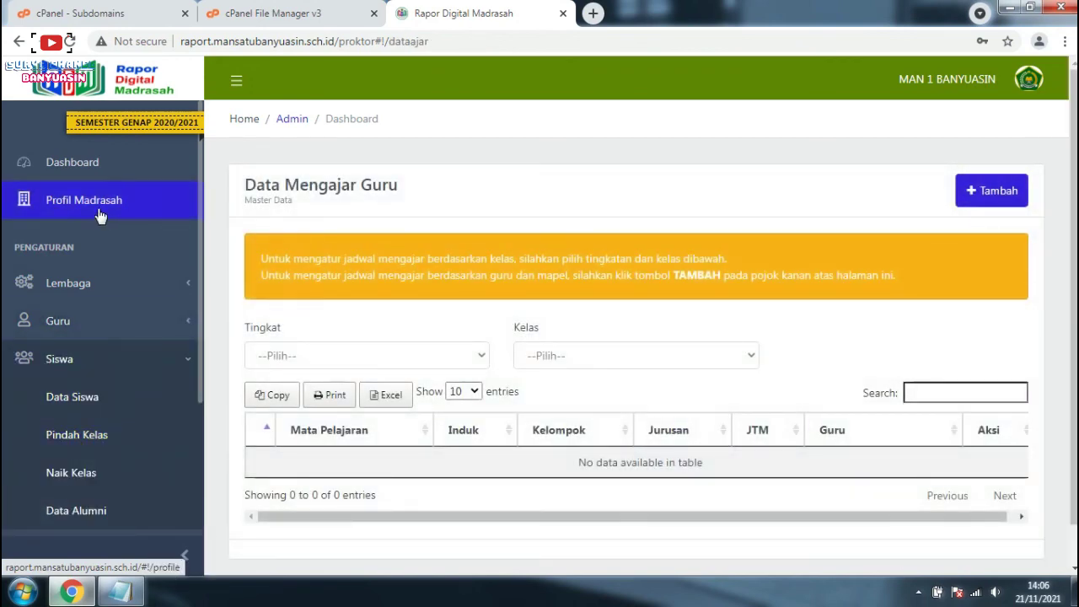
left_click(89, 173)
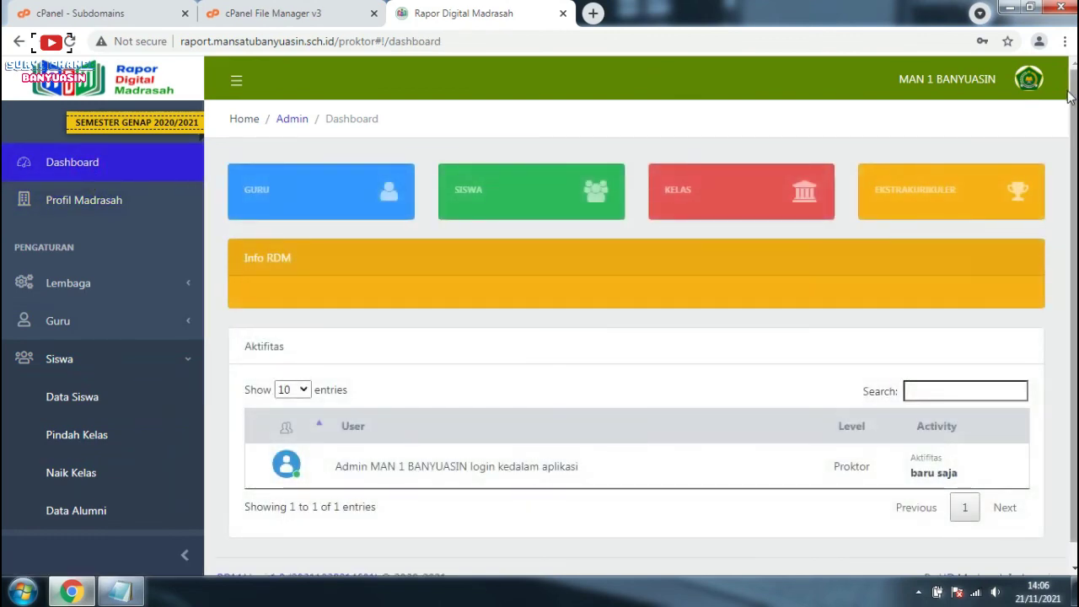